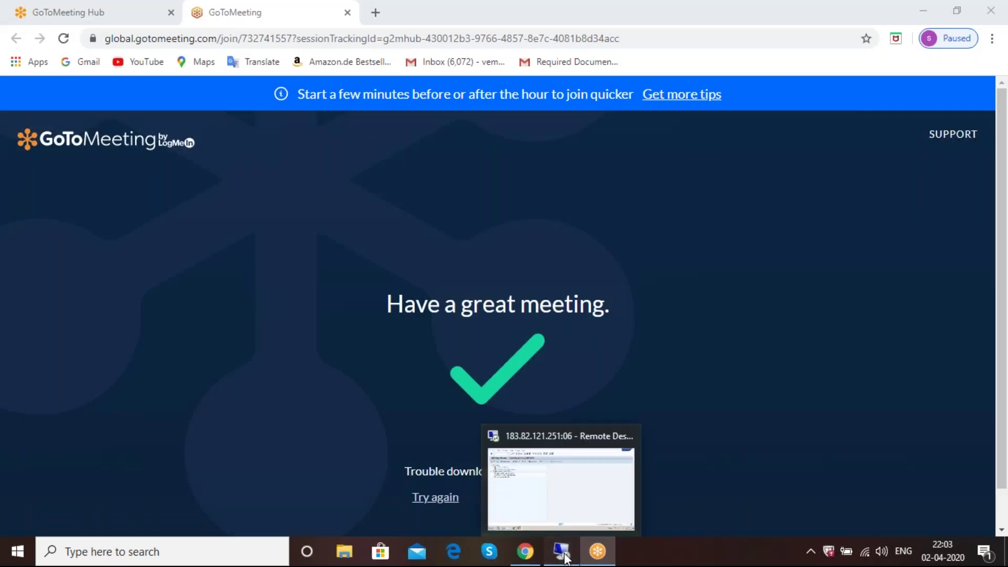
Step: Switch to the remote desktop's SAP session and check the installed S/4HANA and Fiori product versions in the system status details
click(515, 433)
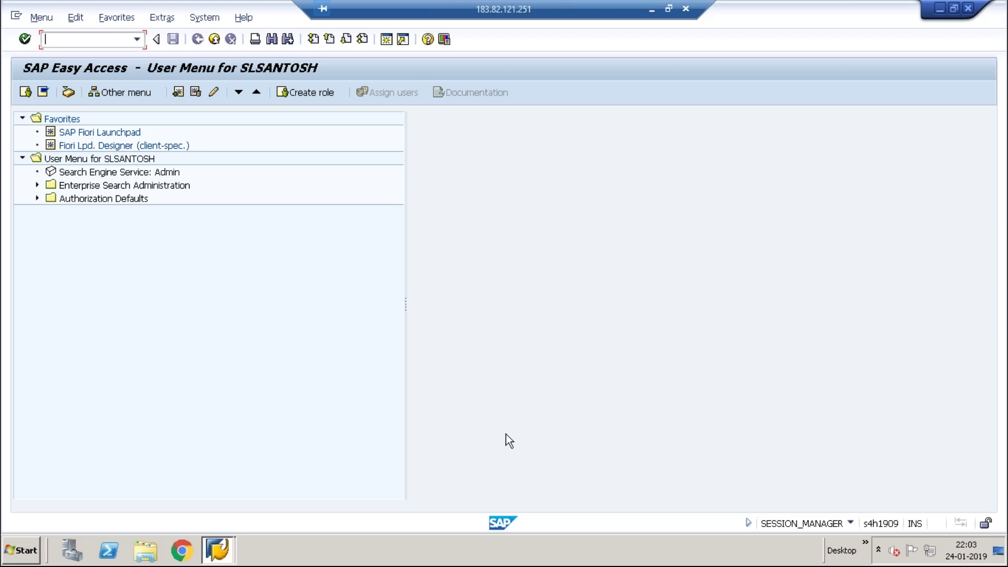
click(204, 18)
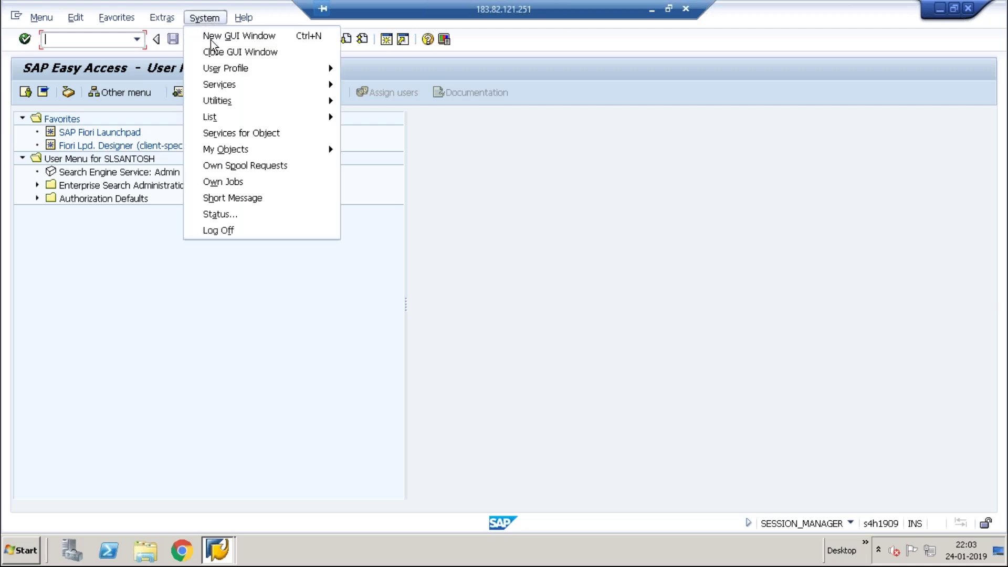
click(238, 212)
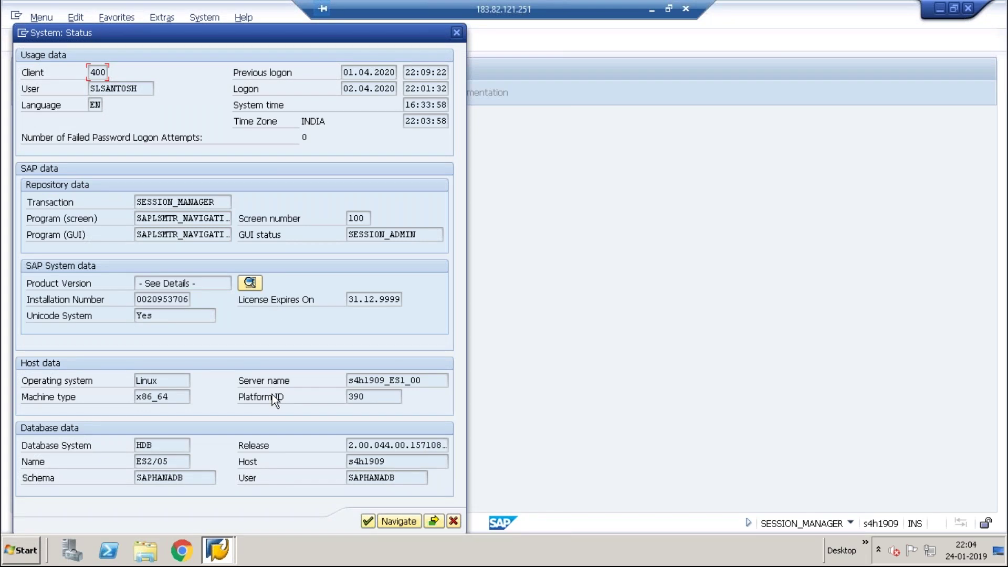
click(250, 282)
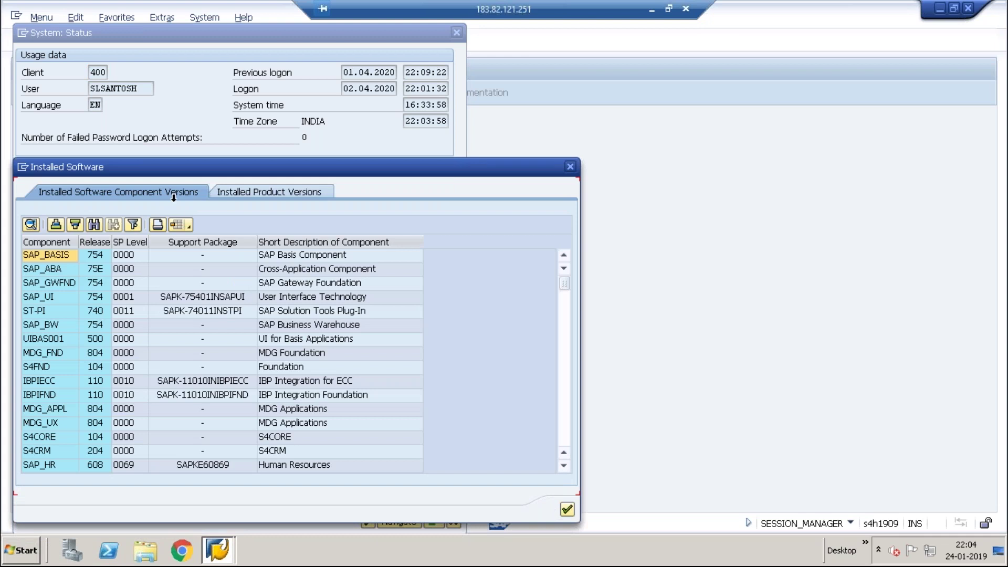
click(249, 190)
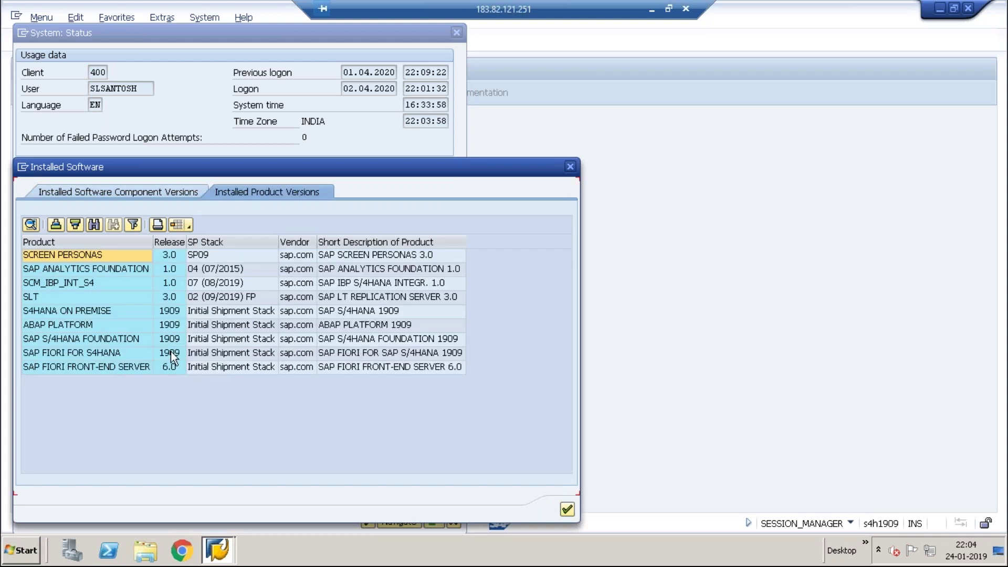
click(171, 351)
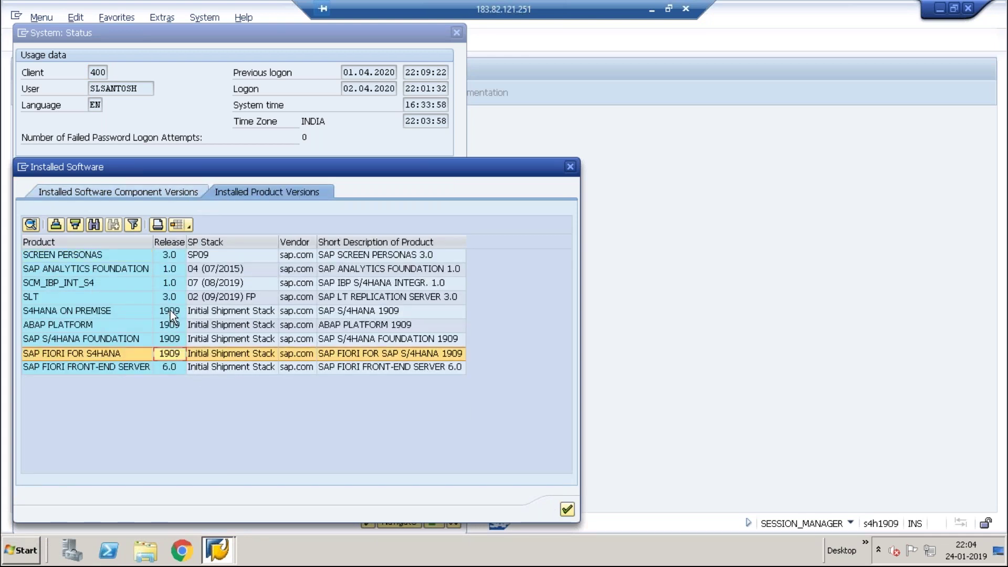
click(170, 310)
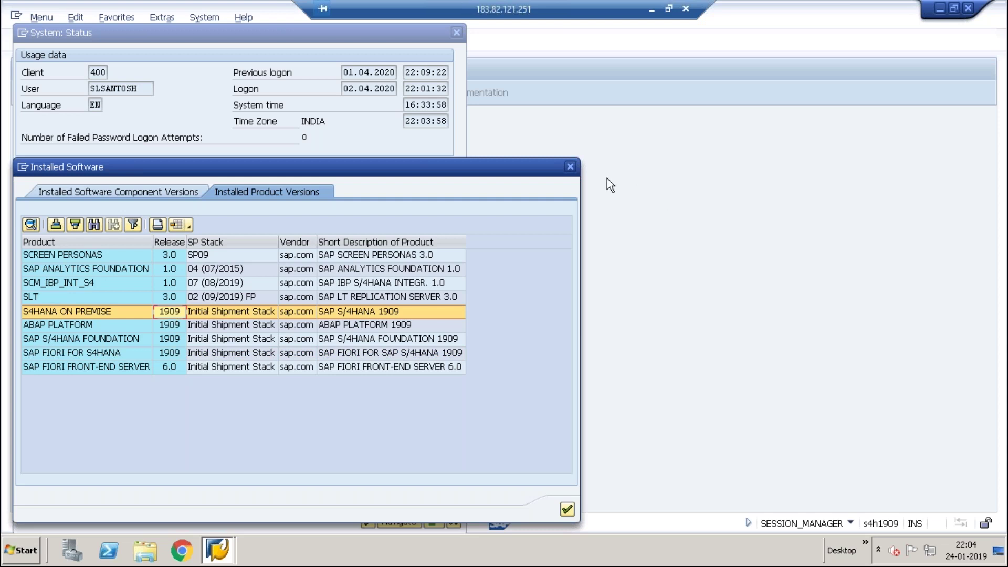
click(570, 166)
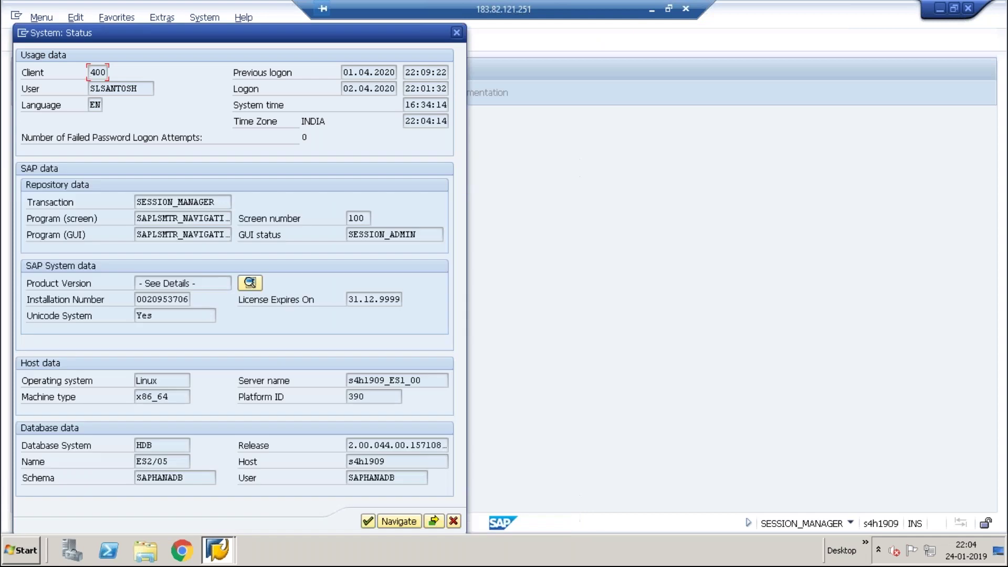
click(456, 33)
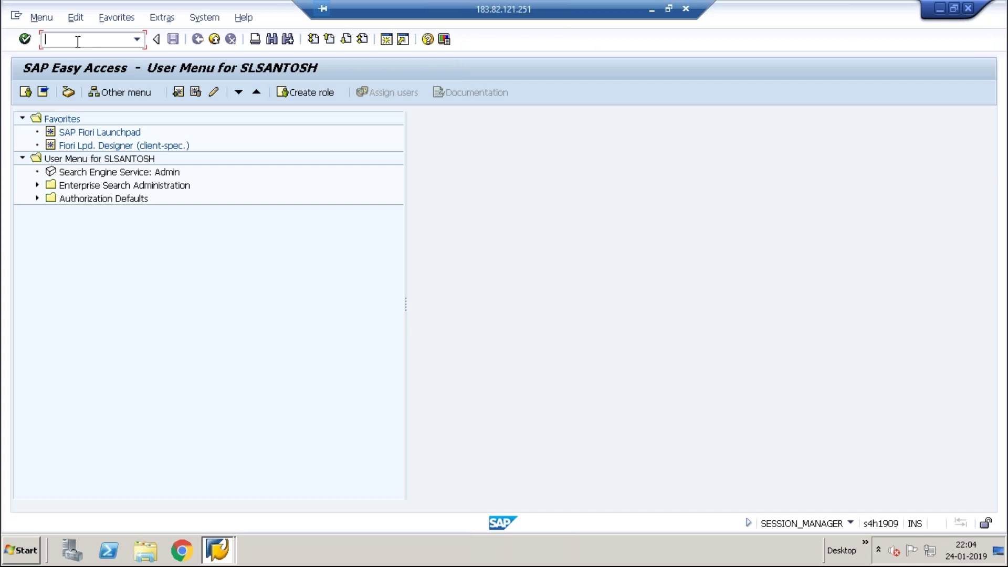
Step: Open transaction VA01 and check its transaction code and screen program in the system status
text(/nva01)
key(Return)
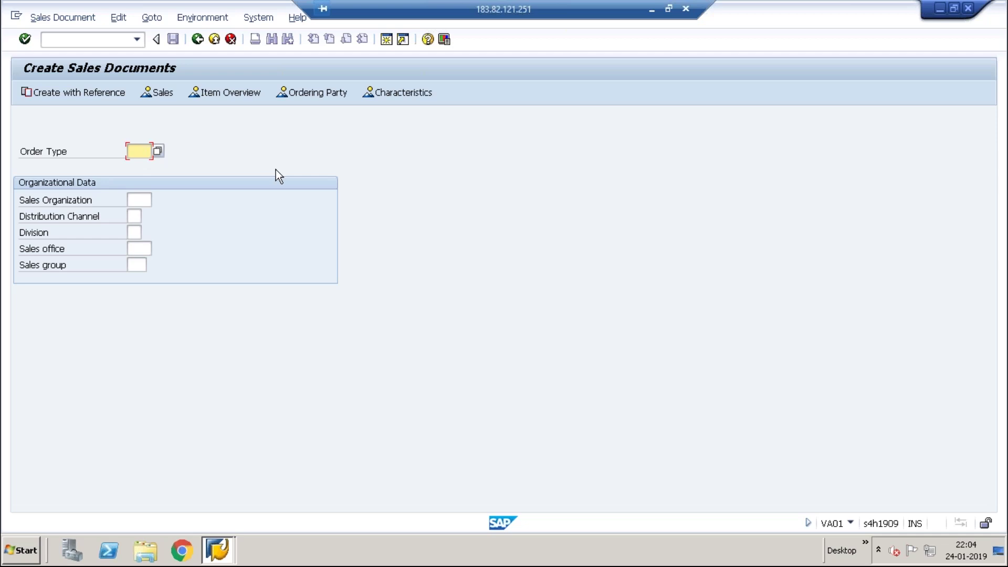
click(248, 22)
click(292, 216)
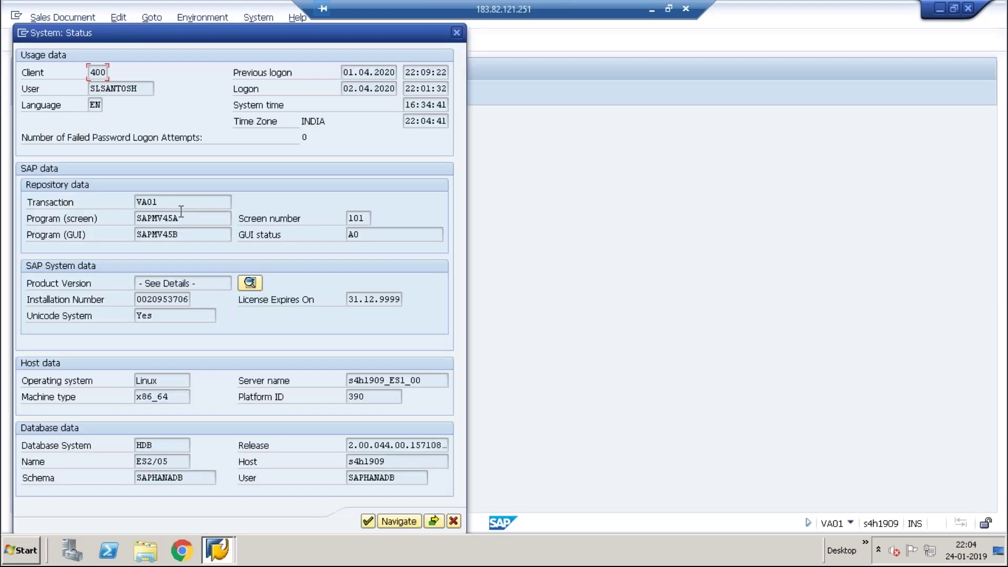
drag(159, 201, 123, 200)
drag(180, 217, 126, 218)
click(455, 34)
Step: Open transaction SE93 and enter VA01 as the transaction code
text(/)
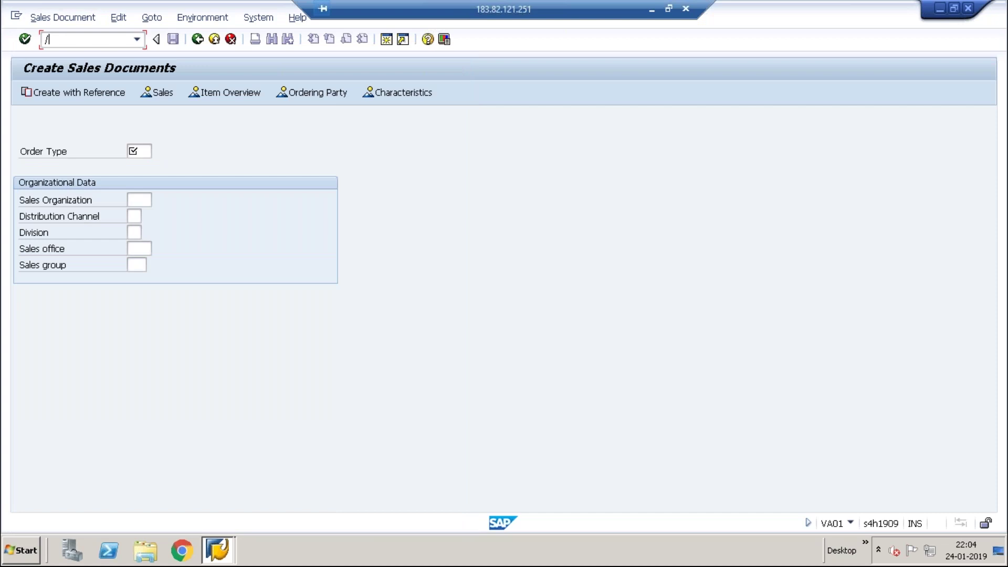
text(nse93)
key(Return)
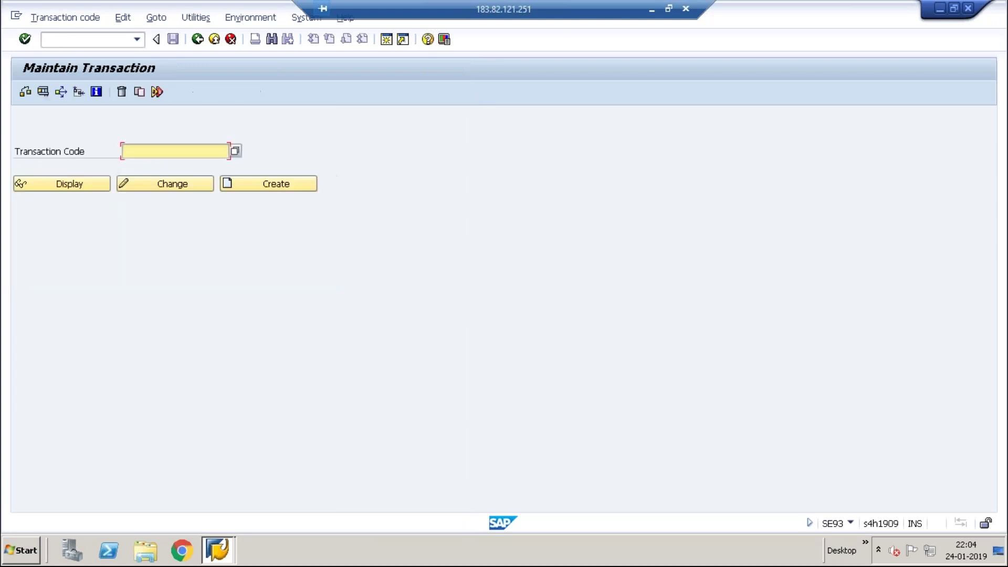
text(VA01)
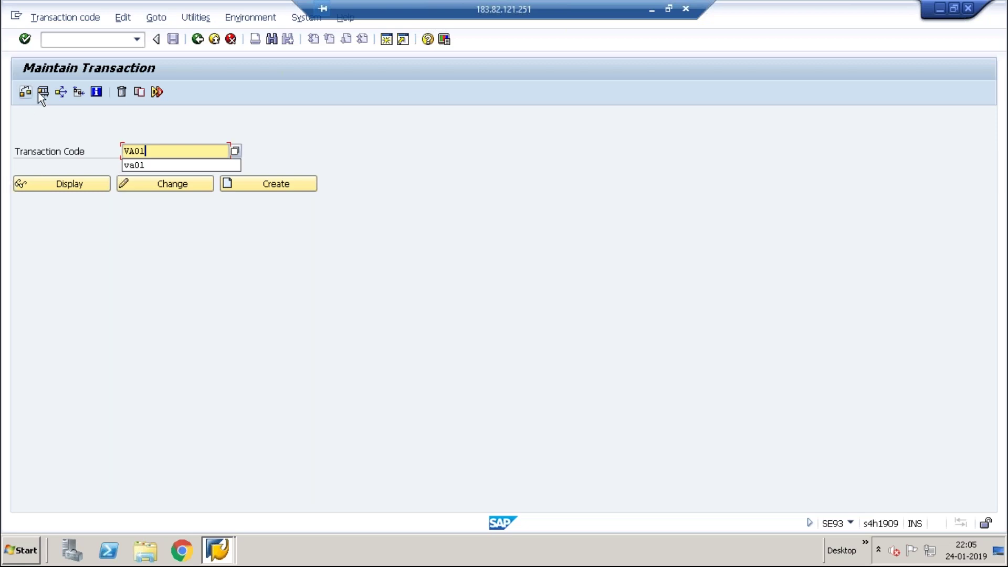
key(F8)
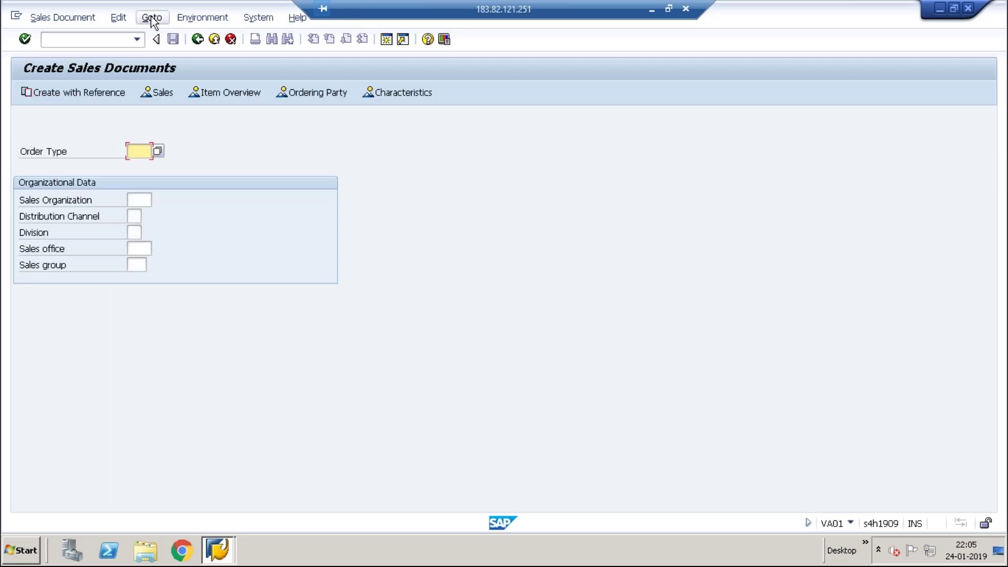
click(152, 18)
click(254, 98)
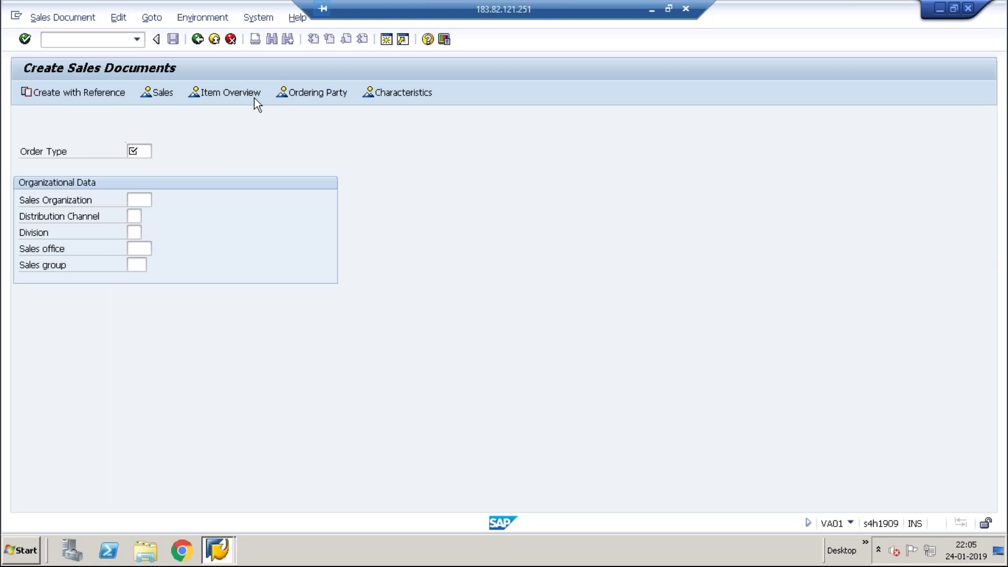
click(199, 40)
Step: Display the definition of transaction VA01 and check which package it belongs to
click(63, 183)
click(156, 134)
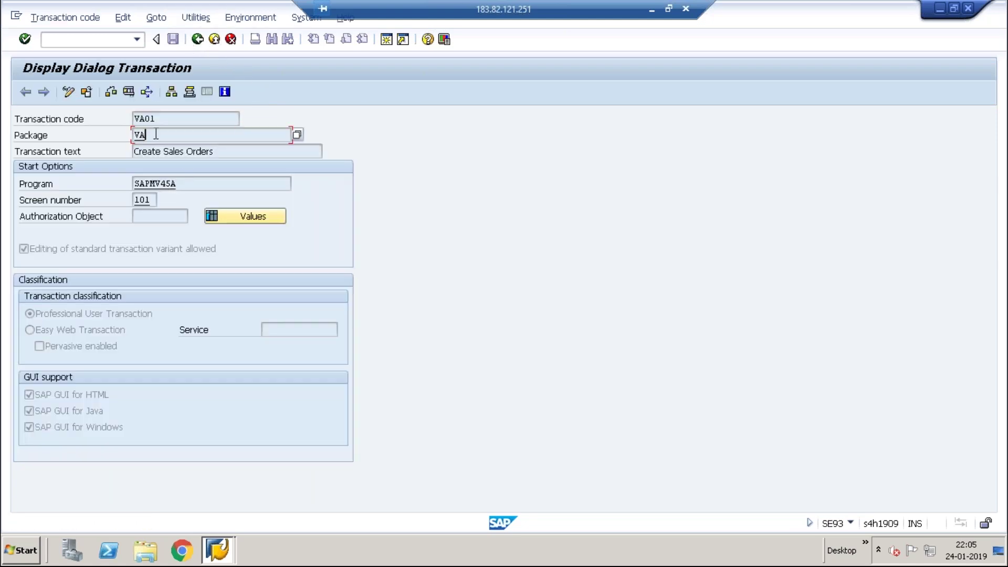
click(151, 120)
click(151, 132)
click(159, 135)
drag(159, 135, 126, 138)
Step: Open the SAP Enhancements transaction SMOD
click(82, 39)
text(/)
text(nse93)
key(Return)
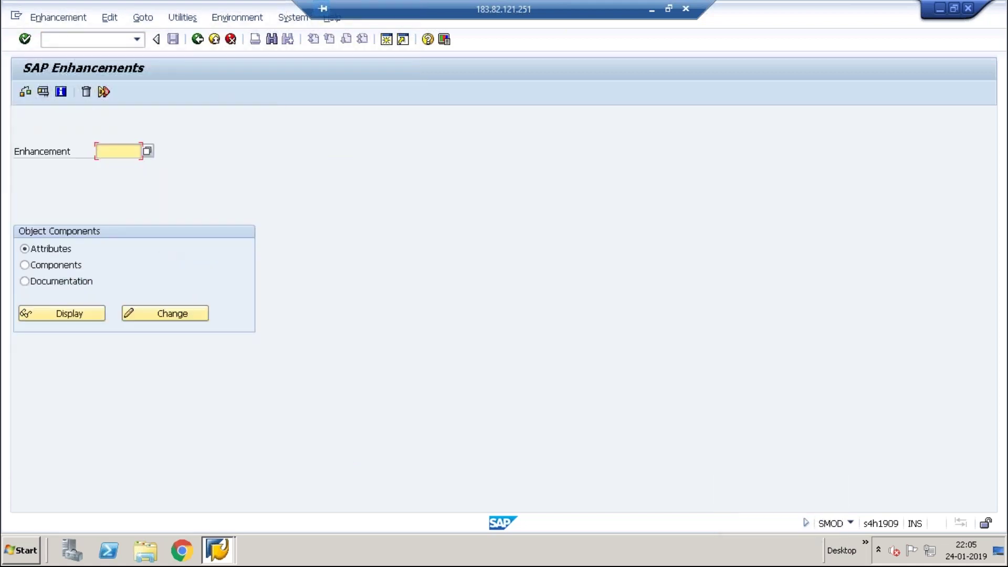
Step: Remove the IW010012 entry from the Enhancement field's personal value list and close the input help
click(148, 152)
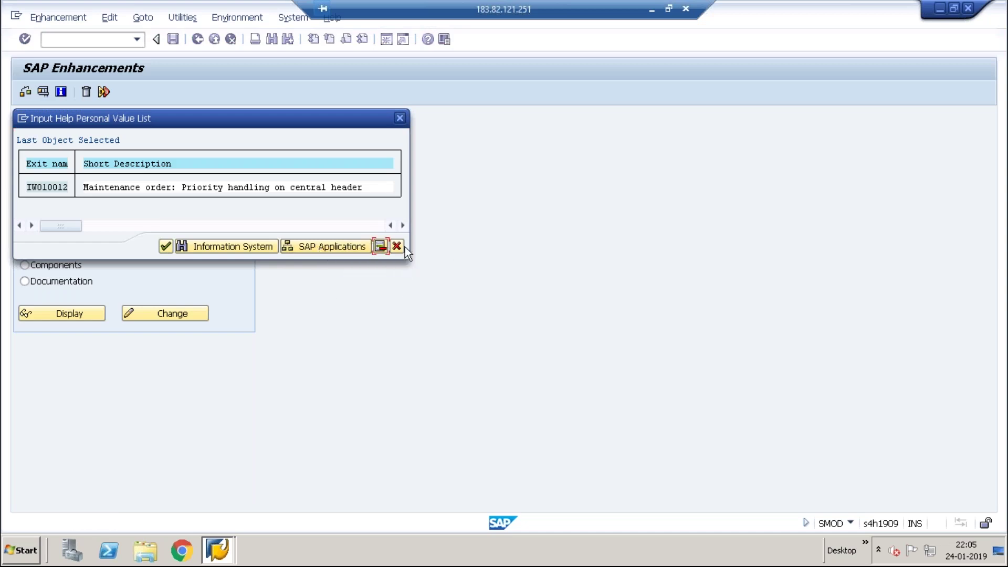
click(395, 247)
click(150, 151)
click(376, 246)
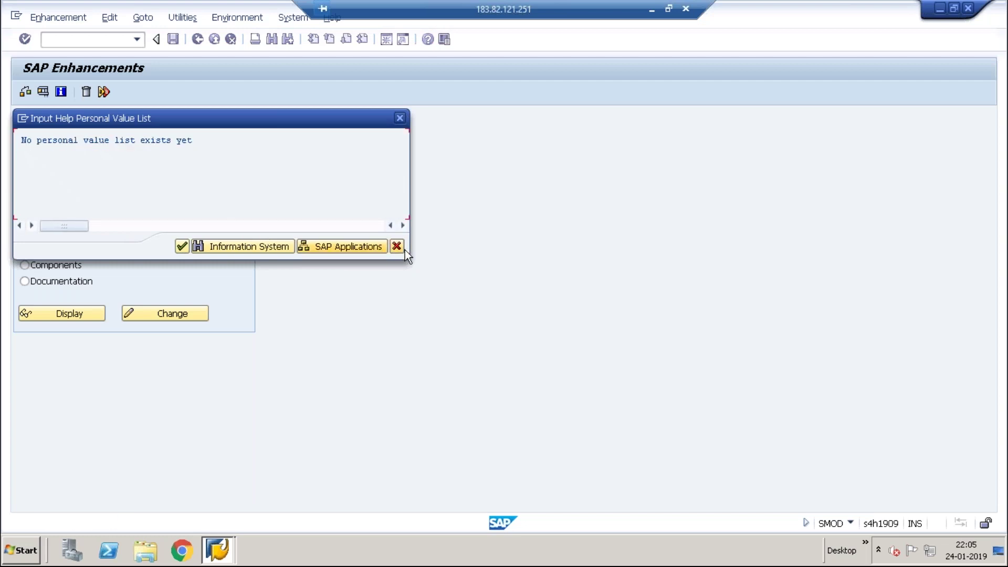
click(396, 247)
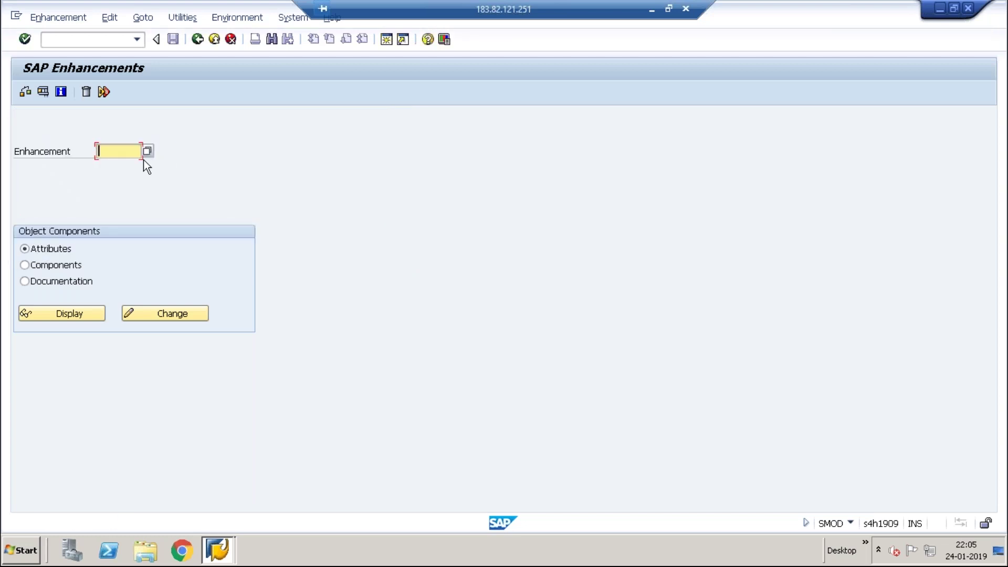
Step: Search the repository for exits belonging to package VA
click(146, 152)
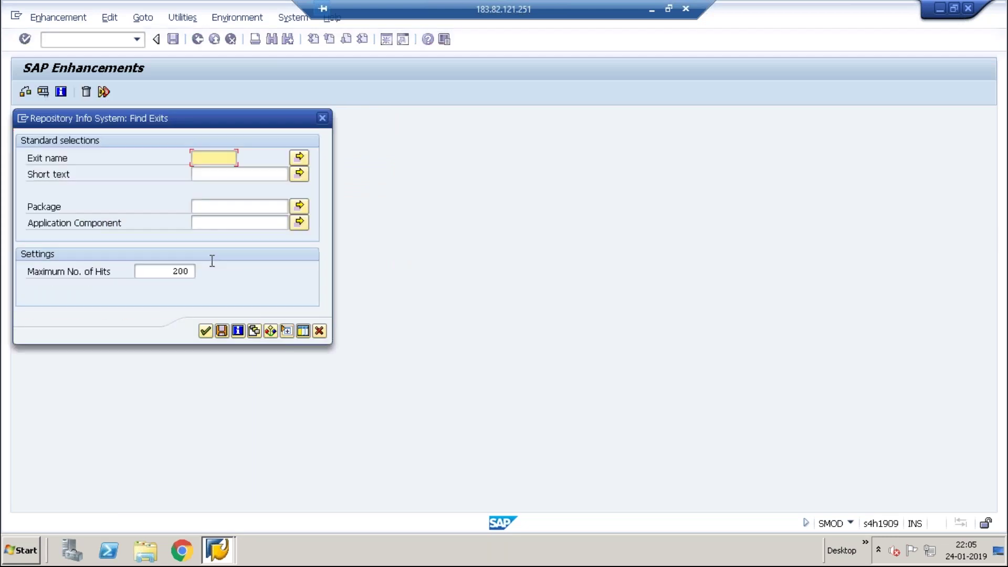
click(210, 204)
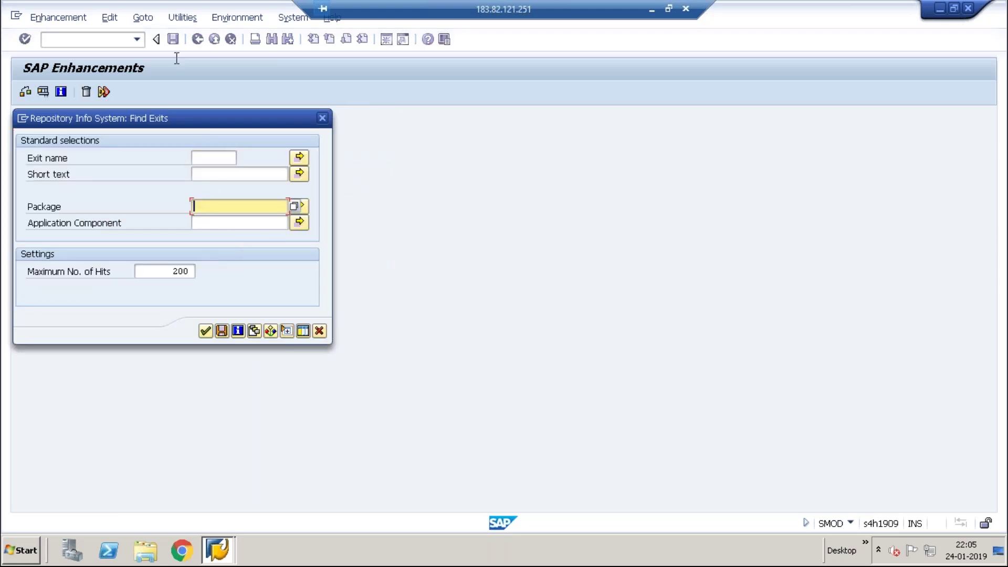
text(VA)
key(Return)
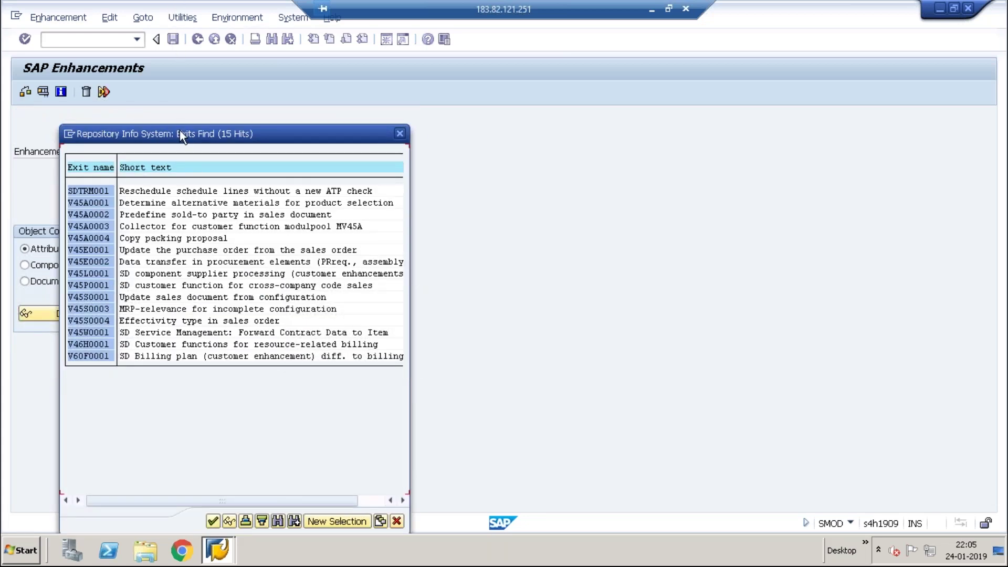
Step: Examine exit V45A0003, the collector for customer function modulpool MV45A, and close the list of exits
drag(194, 133, 361, 63)
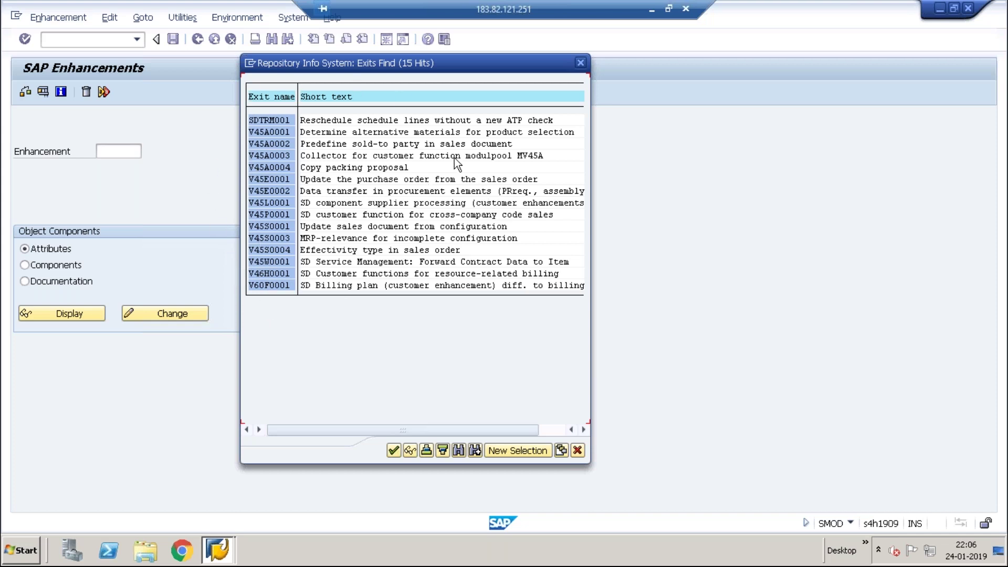
drag(441, 155, 558, 168)
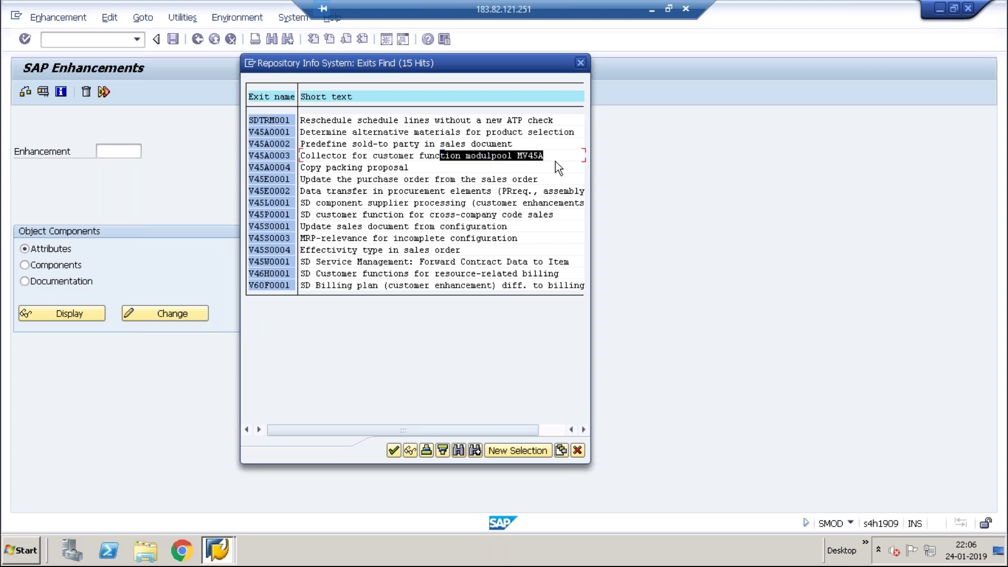
key(ctrl+c)
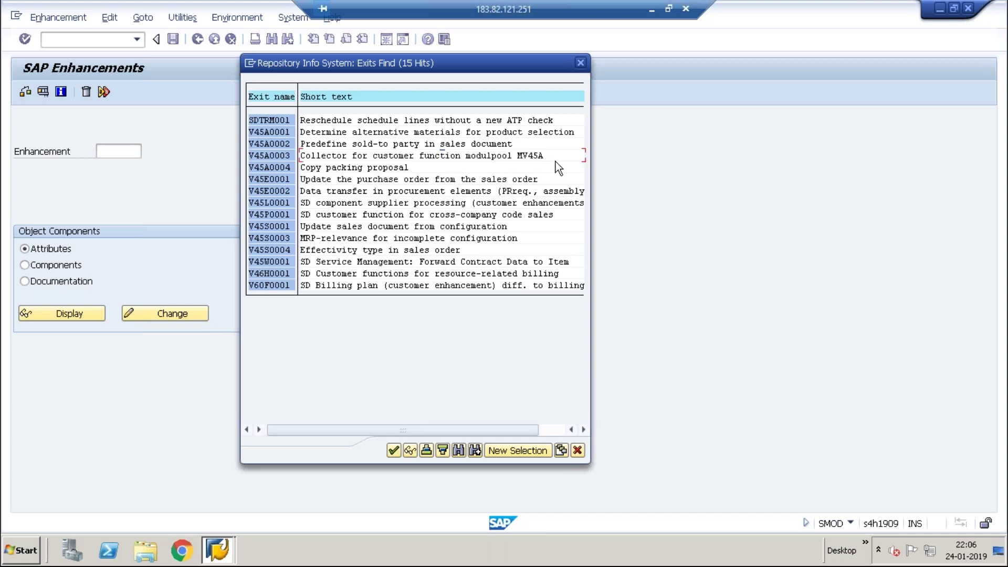
drag(249, 156, 289, 156)
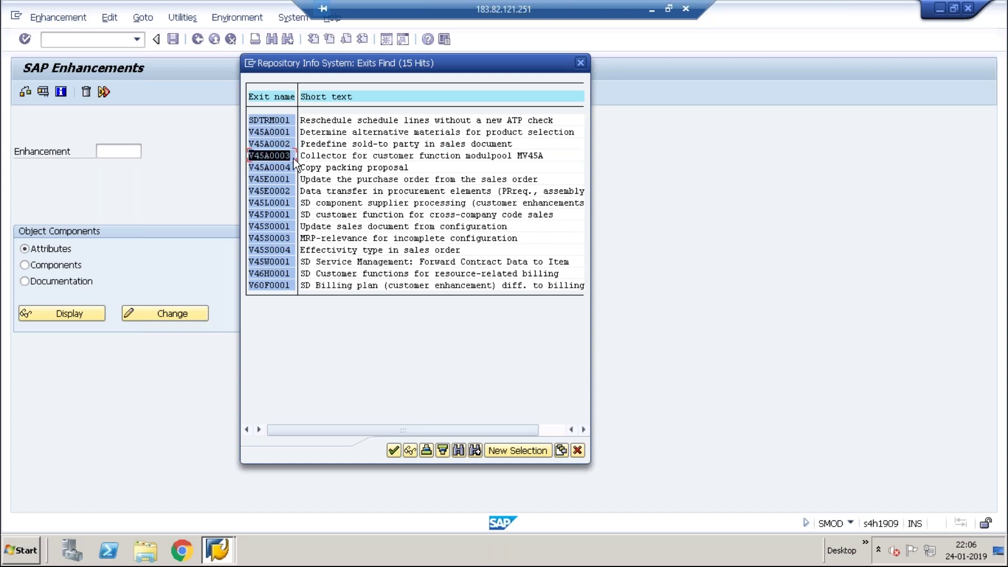
key(ctrl+c)
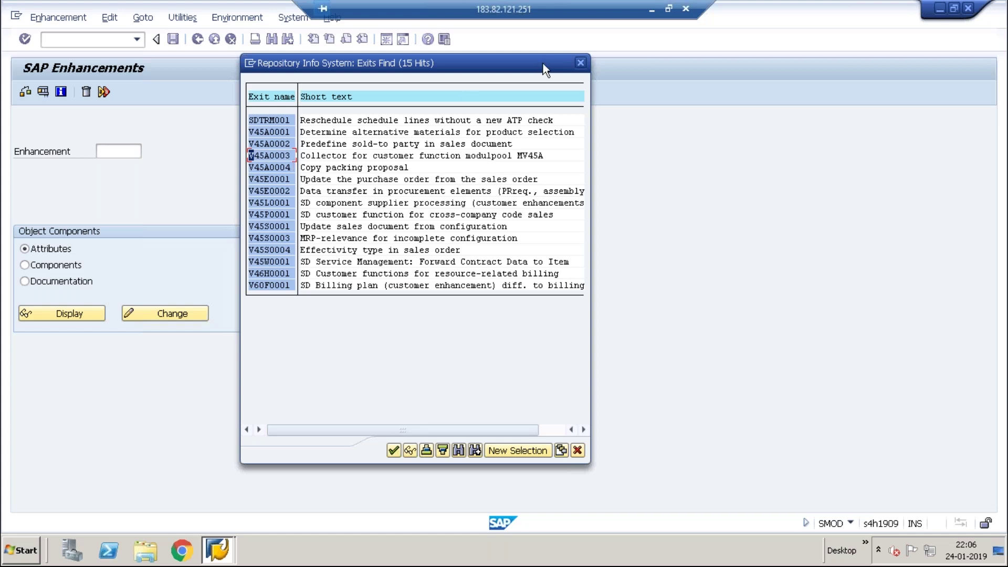
click(580, 64)
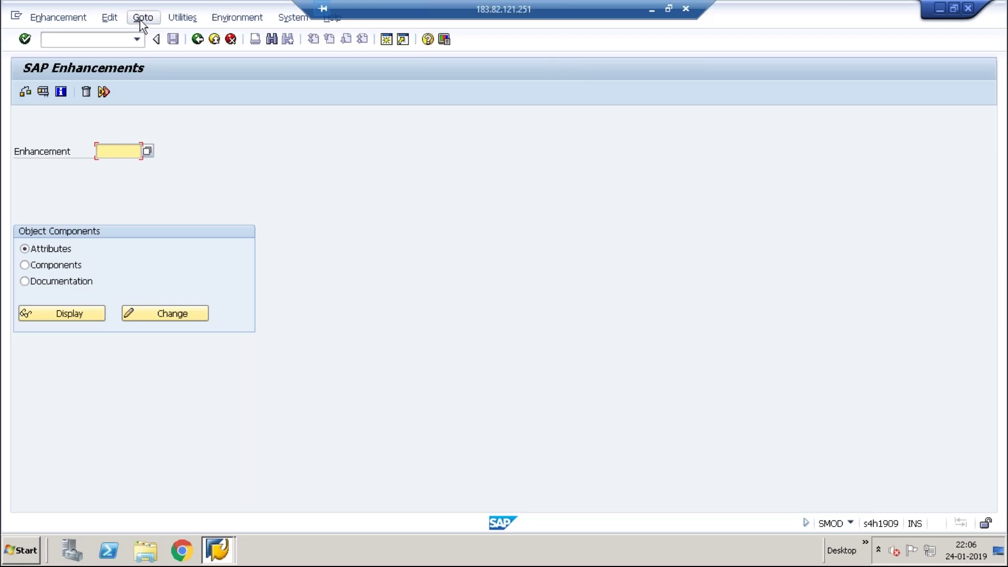
Step: Return to transaction VA01 and check the screen program name in its system status once more
click(113, 40)
text(/nva01)
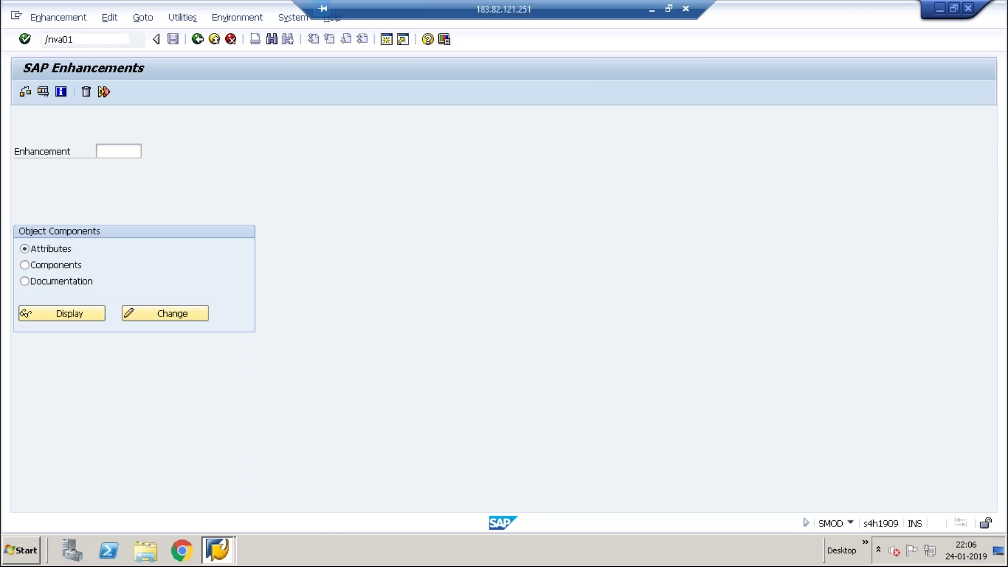
key(Return)
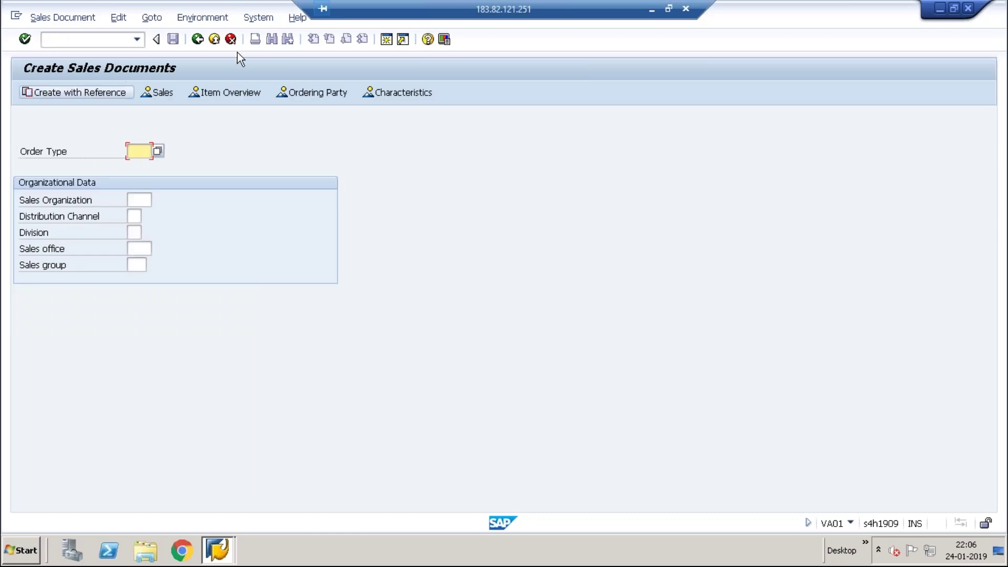
click(205, 17)
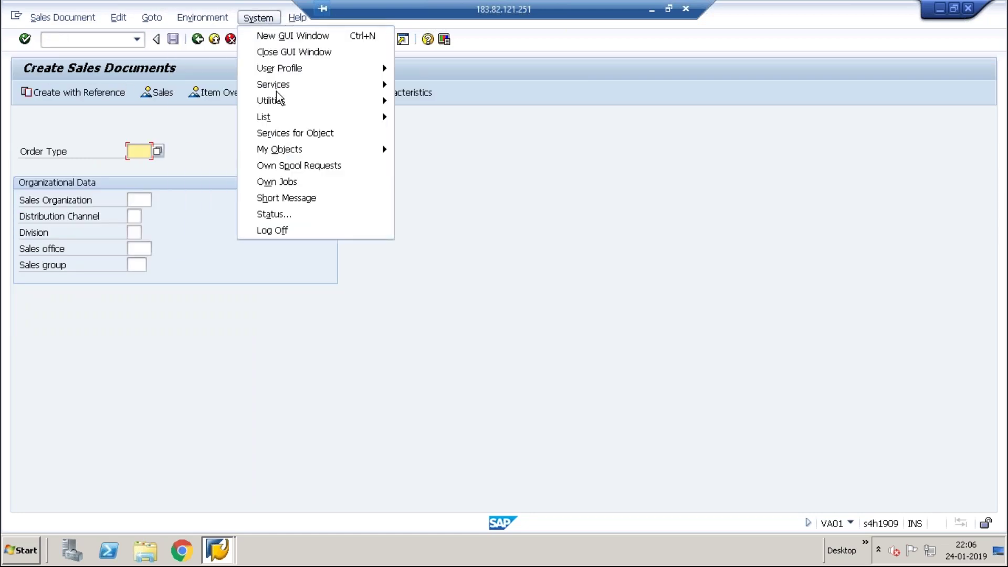
click(289, 217)
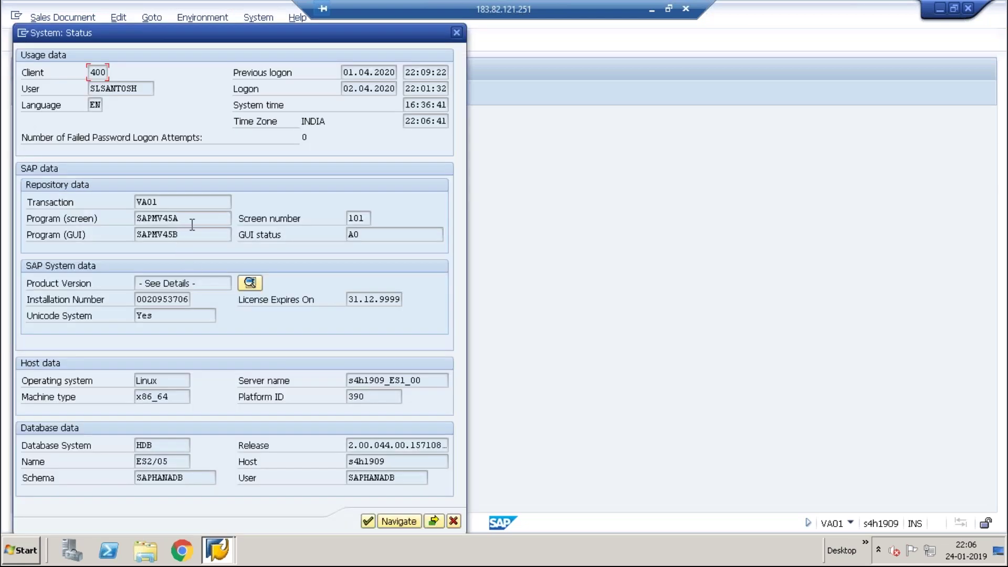
drag(180, 217, 131, 220)
click(132, 219)
drag(180, 217, 131, 220)
click(133, 219)
click(457, 33)
Step: Display the source code of program SAPMV45A in transaction SE38
text(/nse)
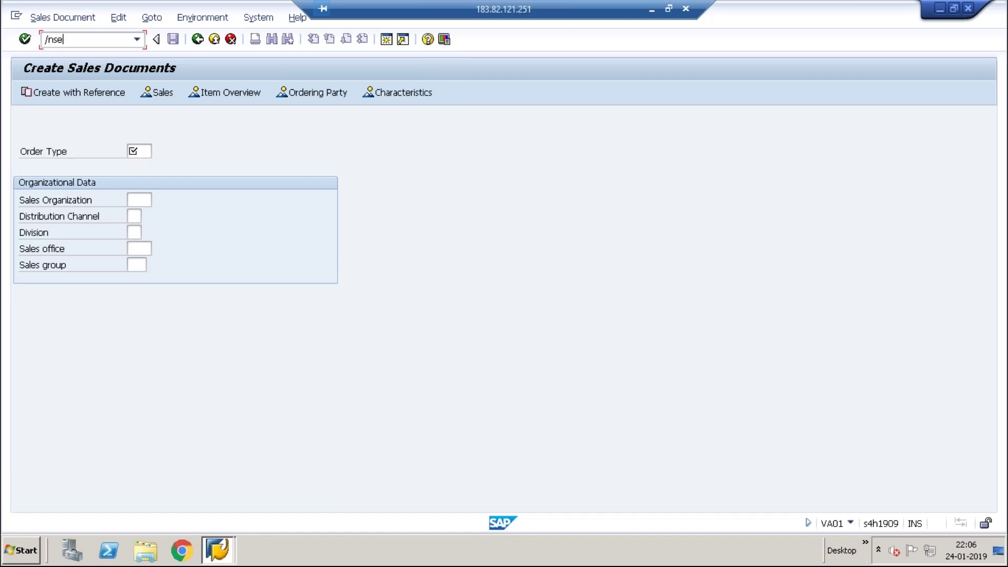
text(38)
key(Return)
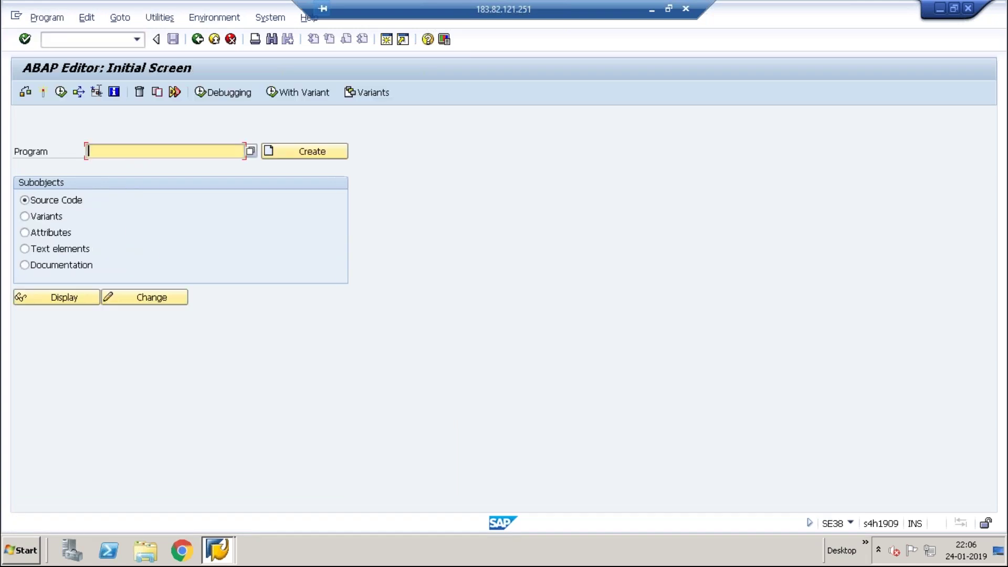
click(44, 301)
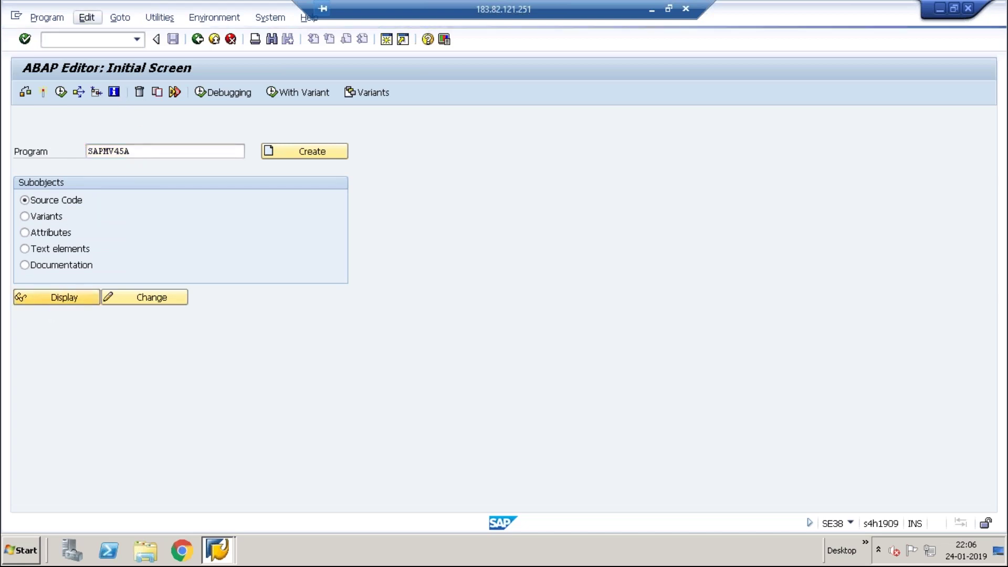
Step: Check the package of program SAPMV45A in its object directory entry, and close the entry
click(86, 17)
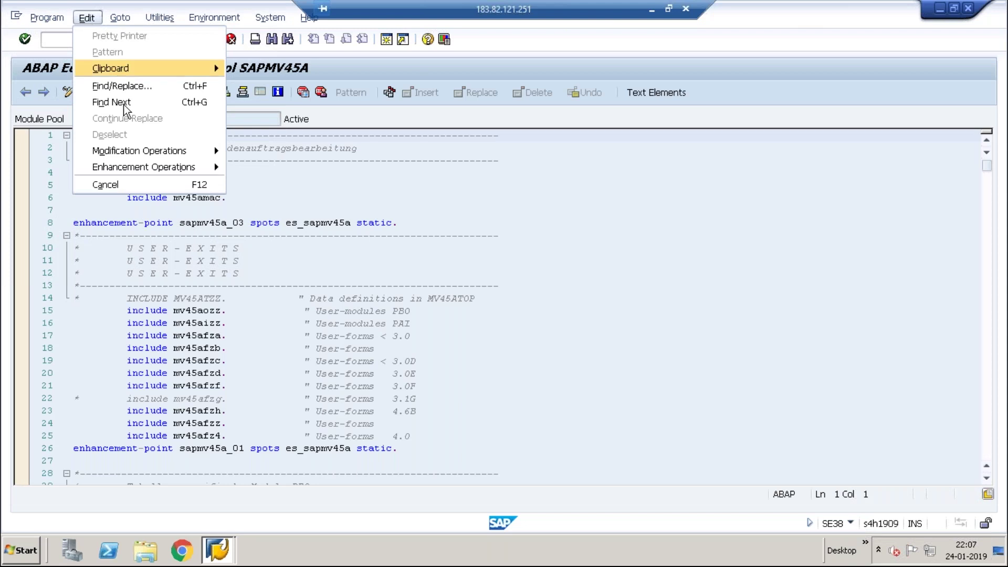
mouse_move(121, 21)
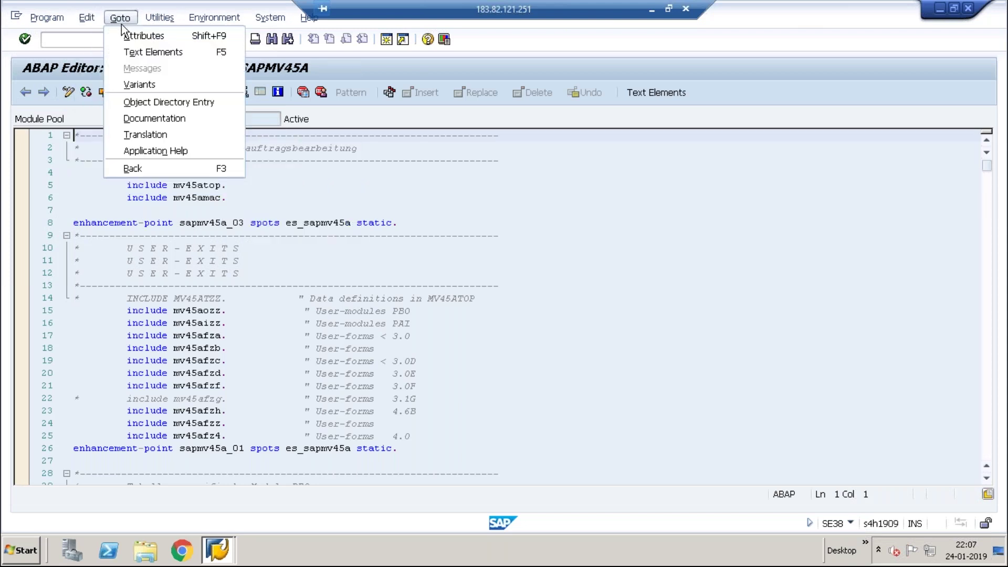
click(163, 102)
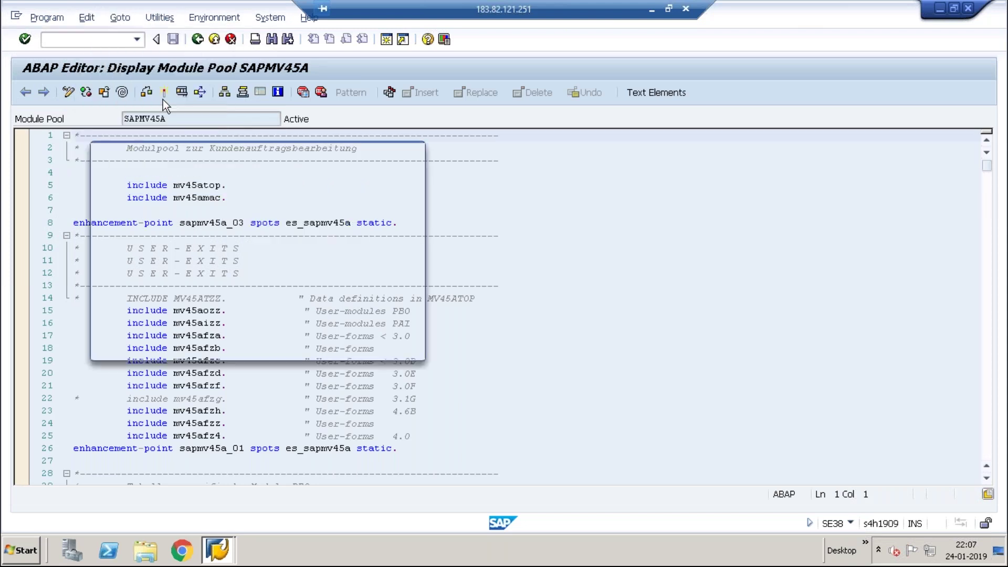
click(246, 223)
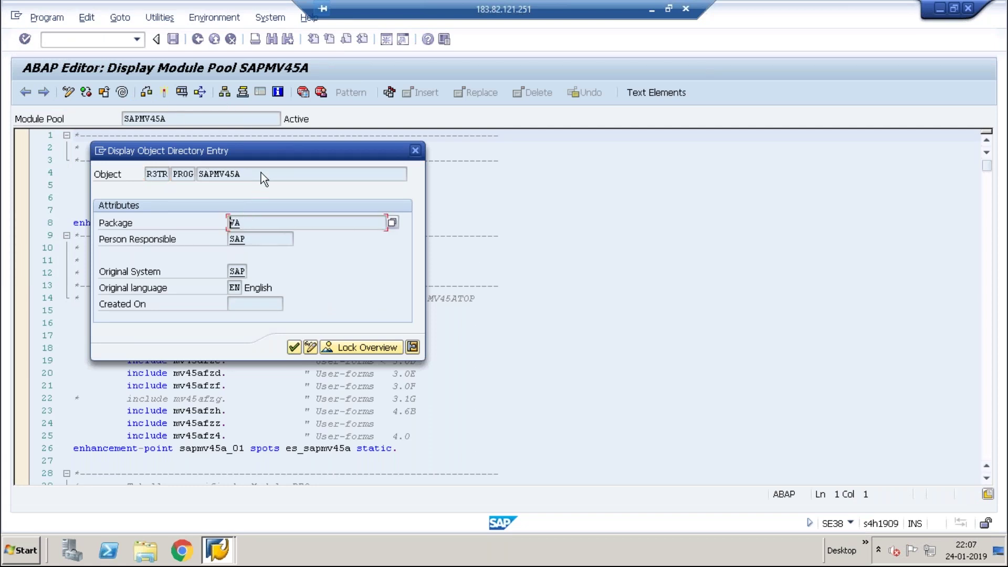
drag(257, 175, 149, 169)
drag(246, 223, 220, 224)
key(Left)
click(247, 223)
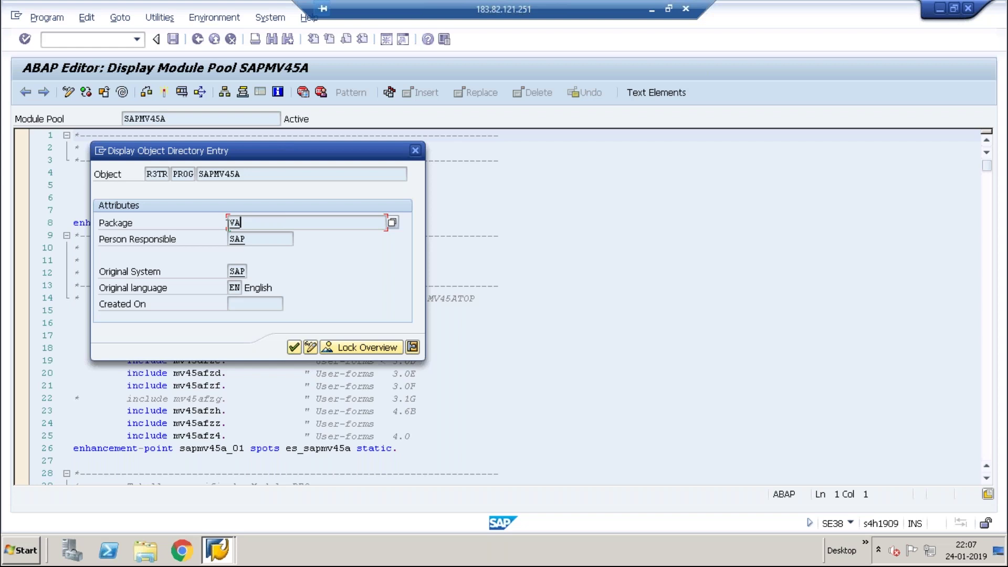
click(415, 150)
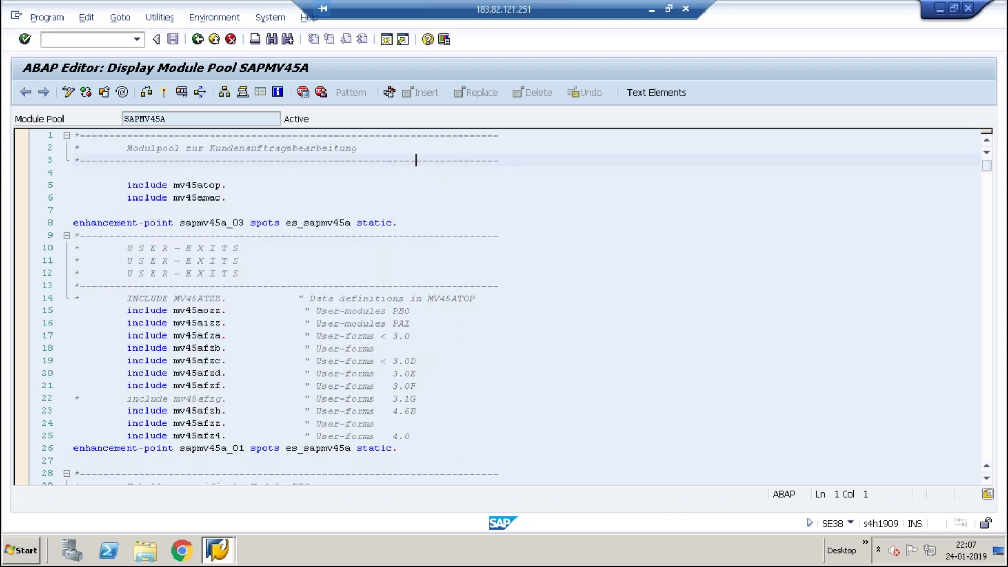
Step: Open the customer exit enhancement search of the Repository Information System in transaction SE84
click(228, 185)
scroll(227, 185, down, 1)
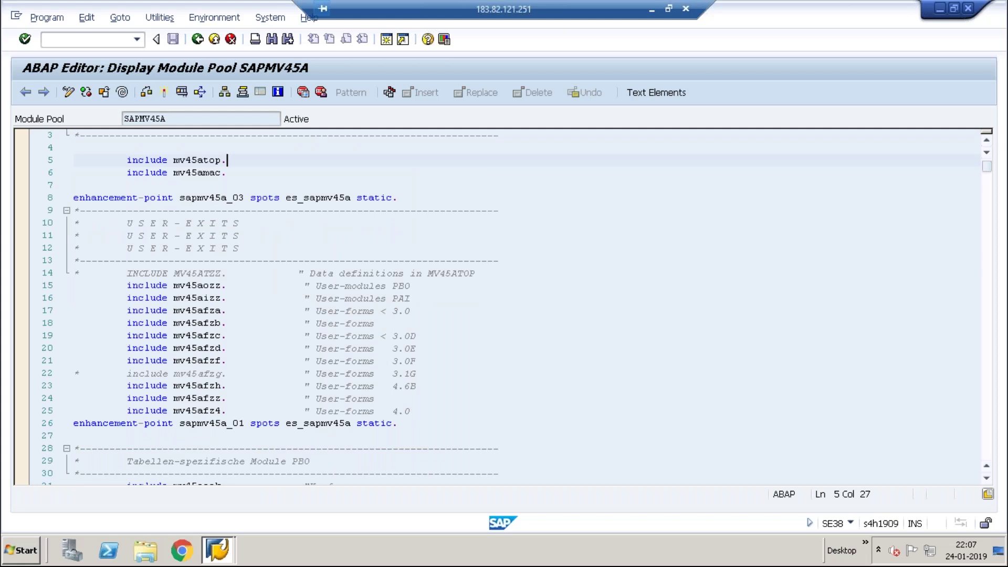
click(100, 38)
text(/n)
text(se38)
key(Return)
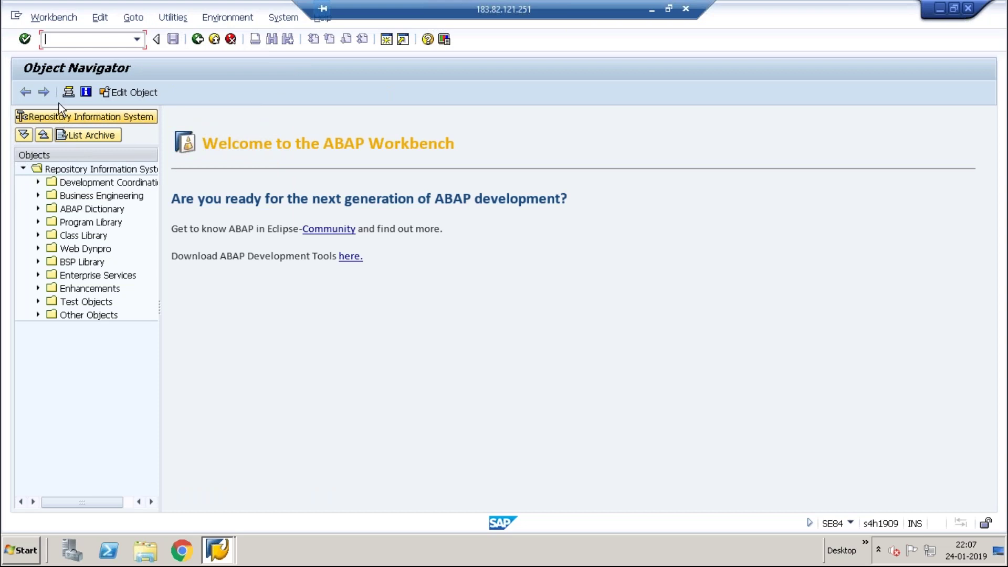
click(38, 288)
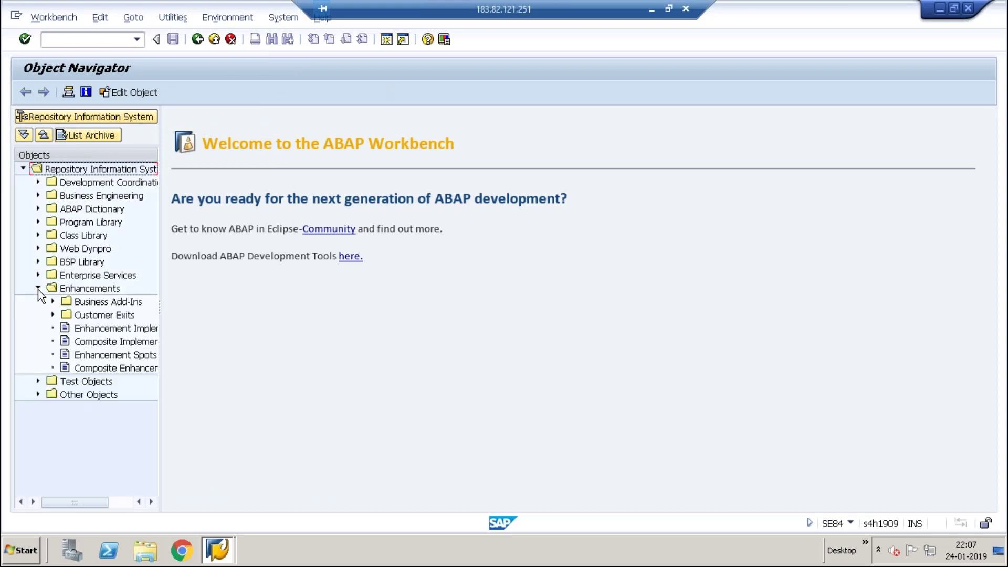
click(53, 314)
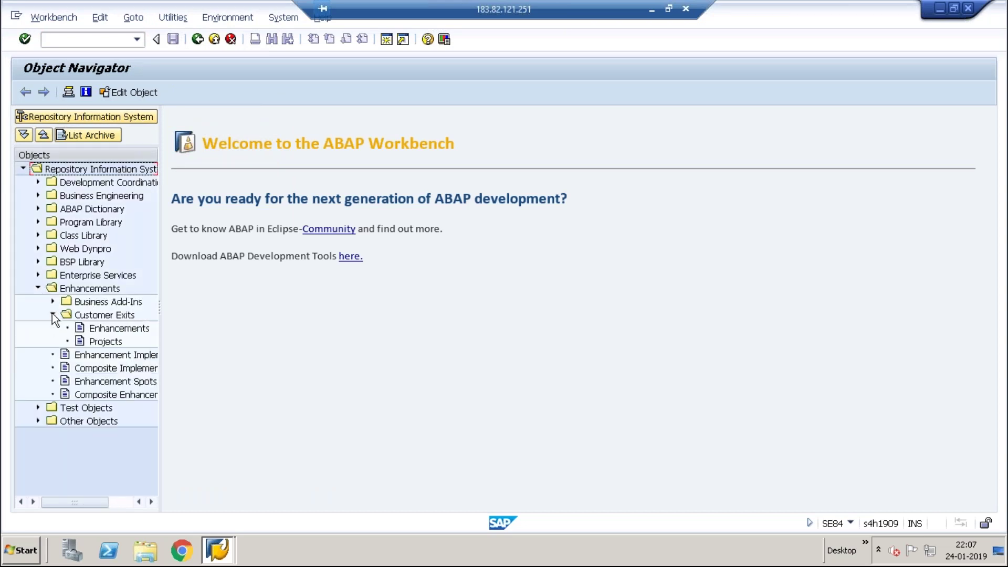
double_click(150, 328)
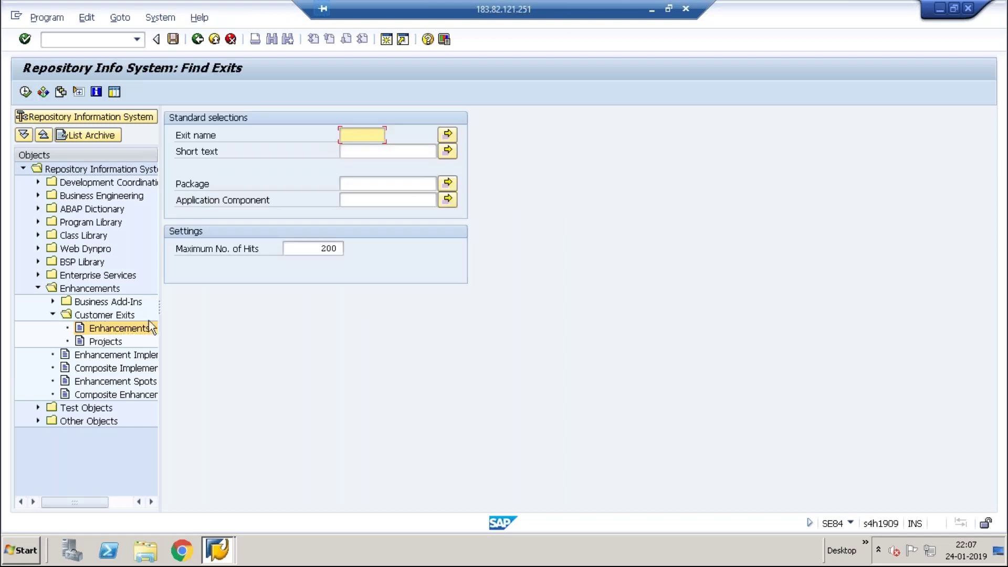
Step: Search for exits belonging to package VA
click(357, 189)
text(VA)
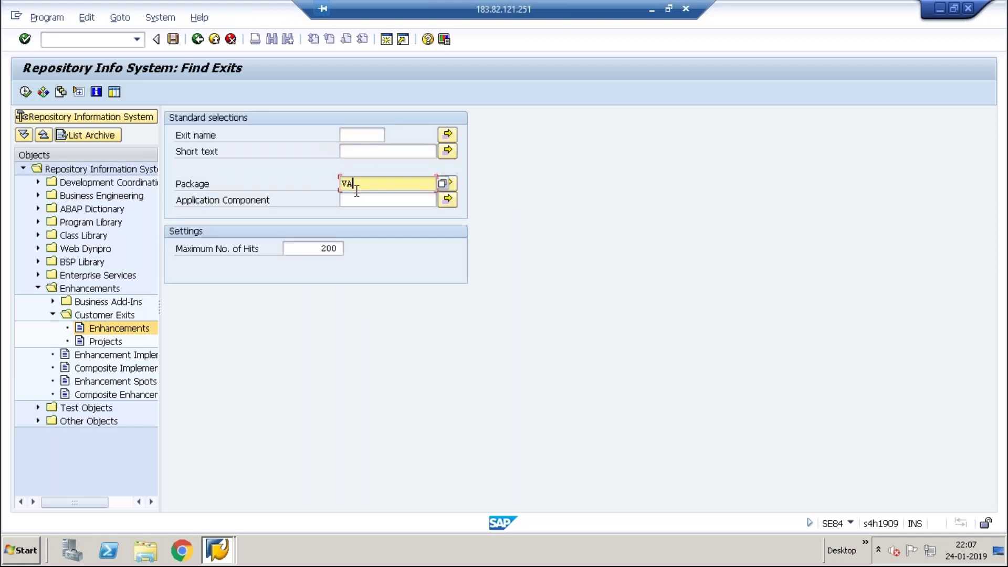
click(26, 90)
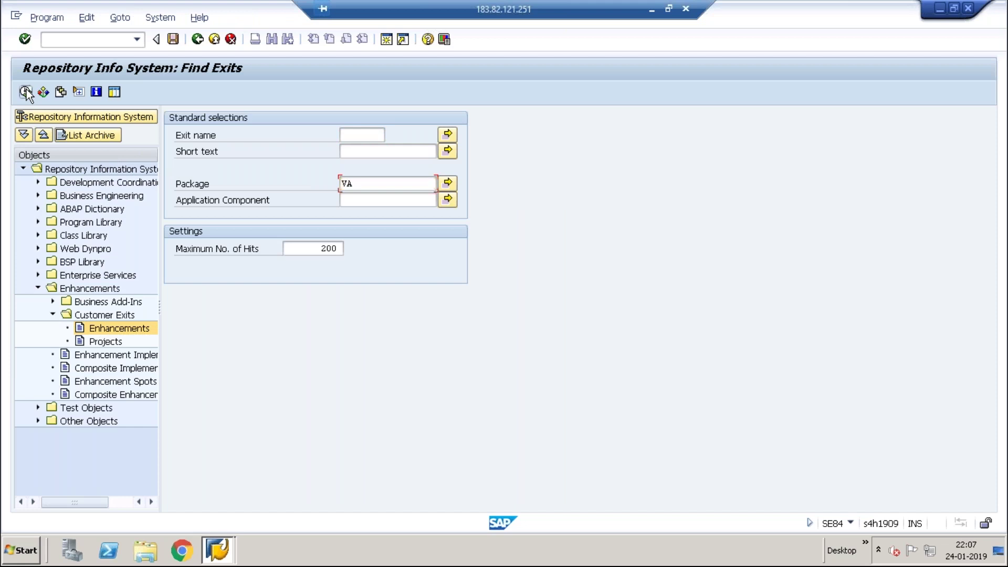
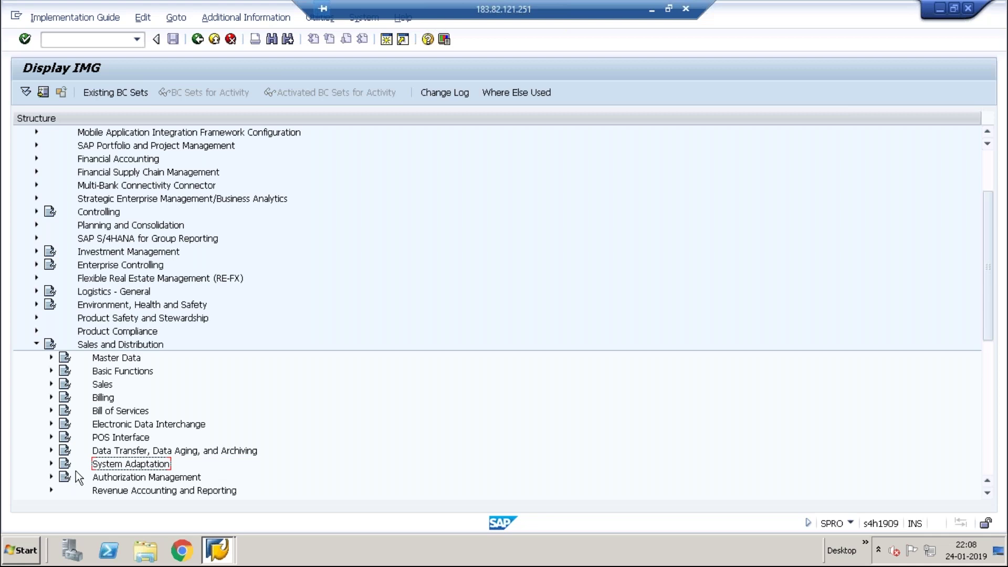
Step: Run the IMG activity User Exits In Sales Document Processing under System Adaptation, User Exits, User Exits in Sales, and return to the IMG
click(51, 464)
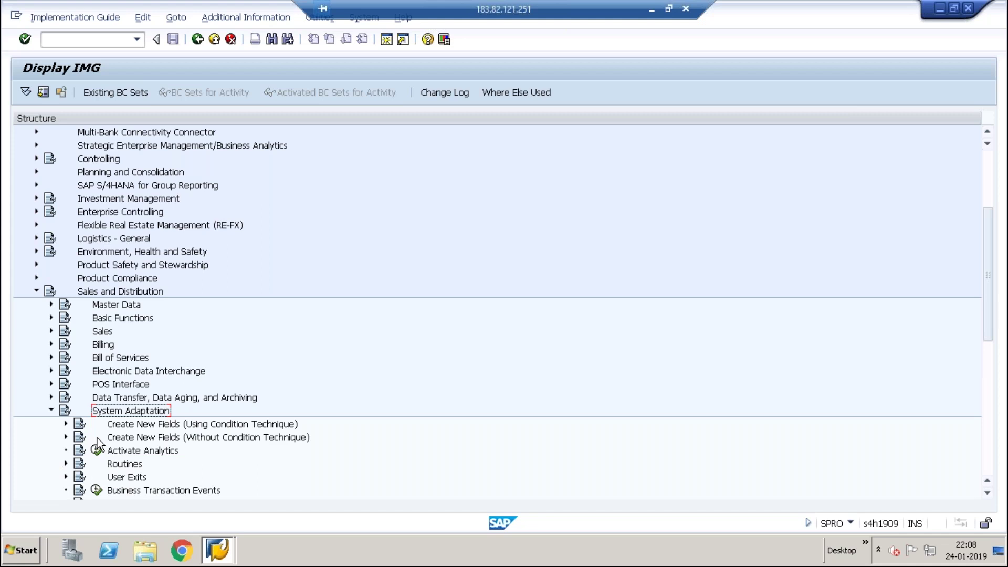
click(66, 477)
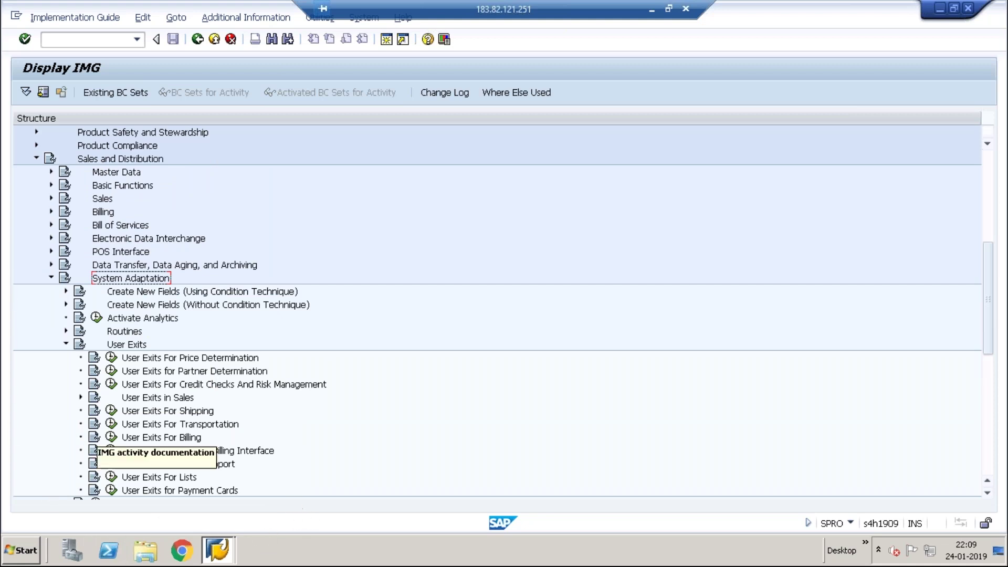
click(81, 398)
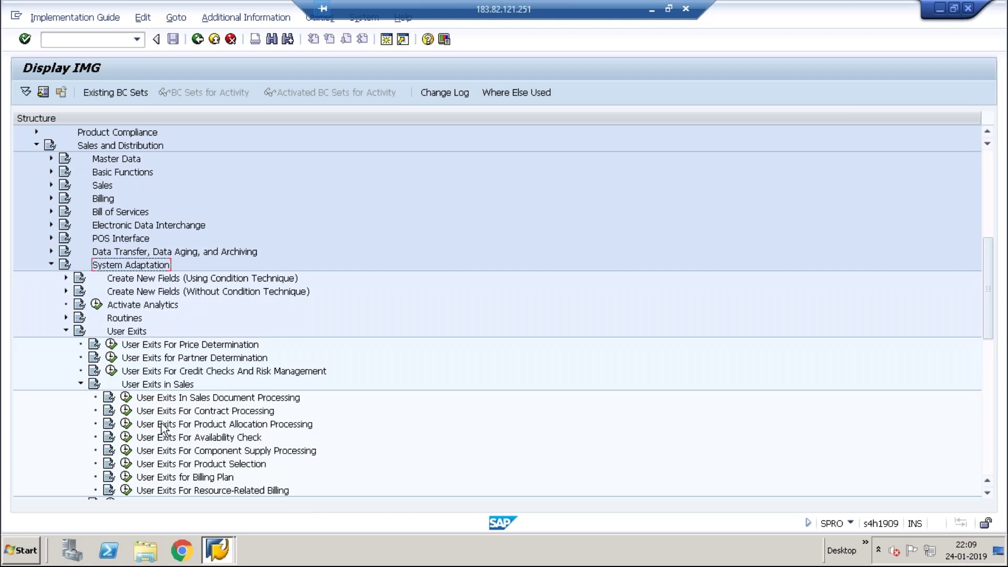
click(127, 399)
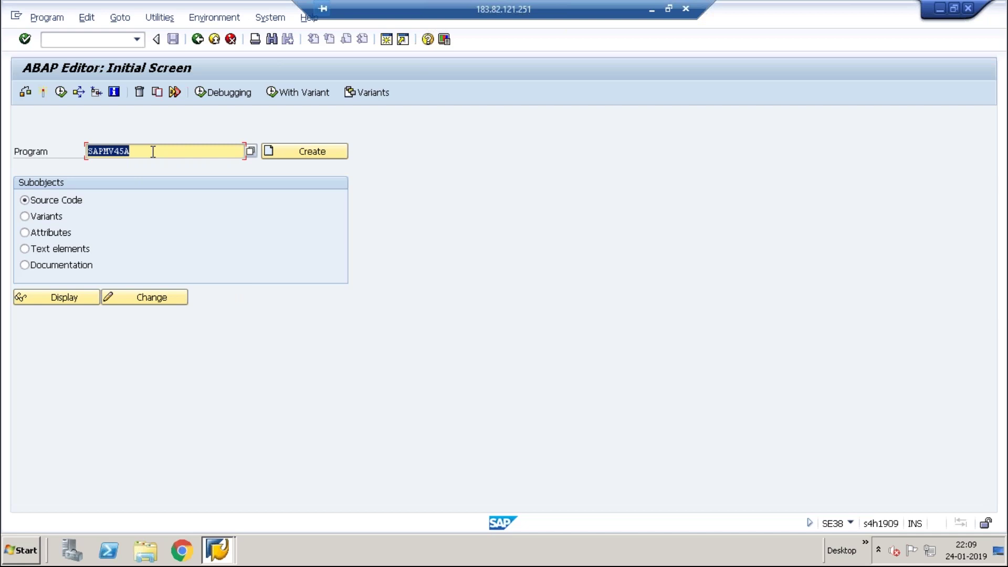
click(197, 39)
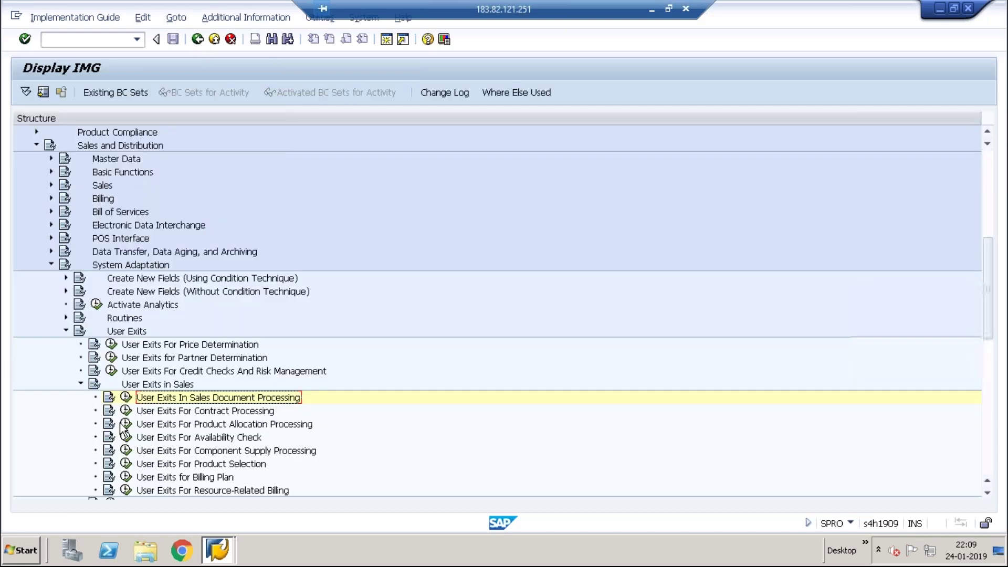
Step: Read the documentation of User Exits In Sales Document Processing, highlight USEREXIT_DELETE_DOCUMENT, and close the documentation
click(108, 398)
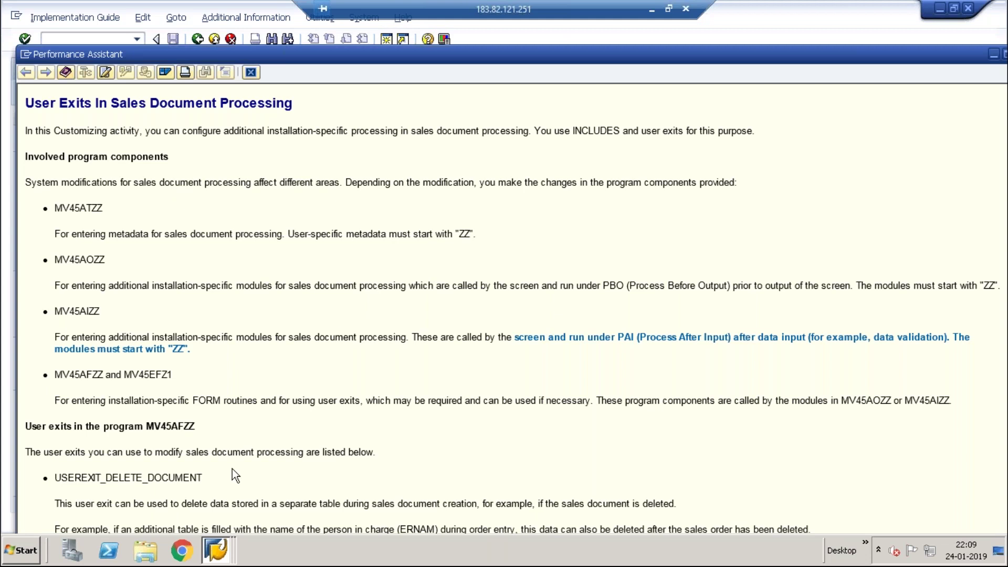
double_click(69, 463)
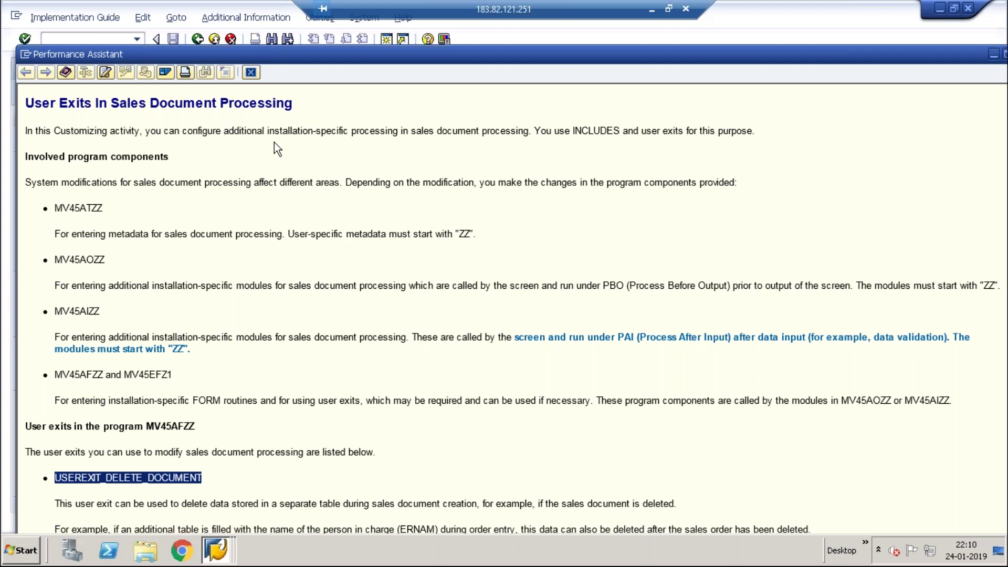
click(254, 74)
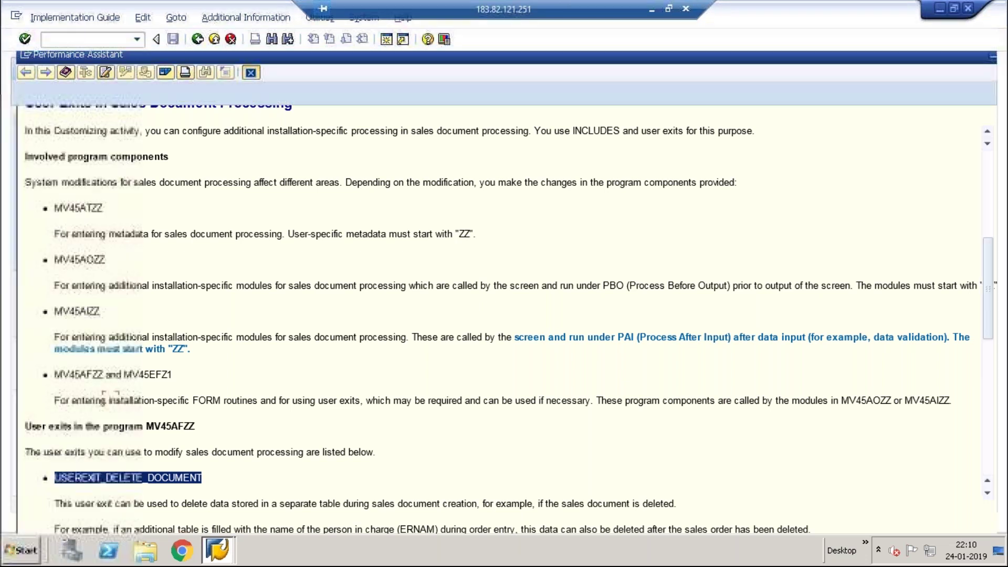
Step: Switch to transaction SE38 and display the source code of program SAPMV45A
text(/nse38)
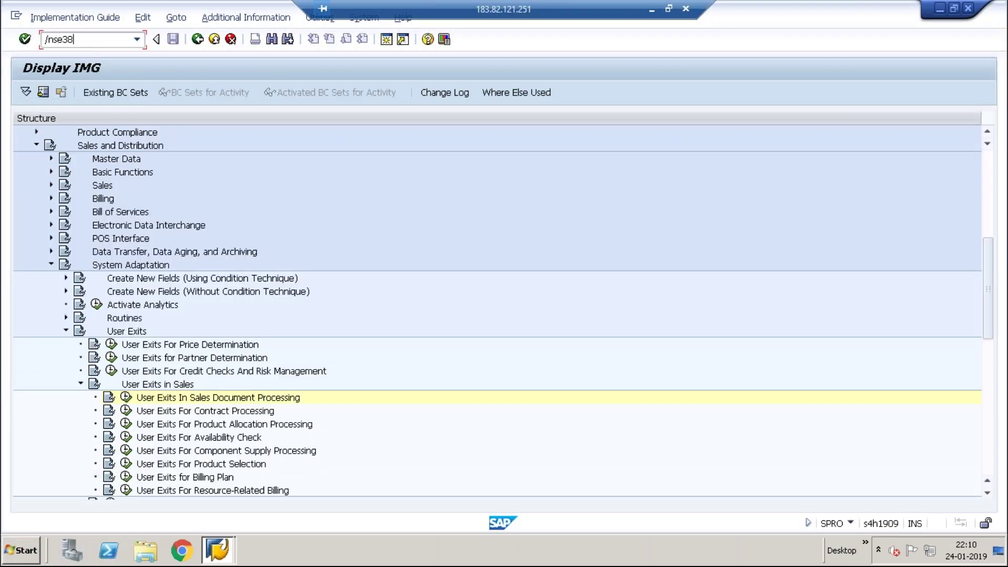
key(Return)
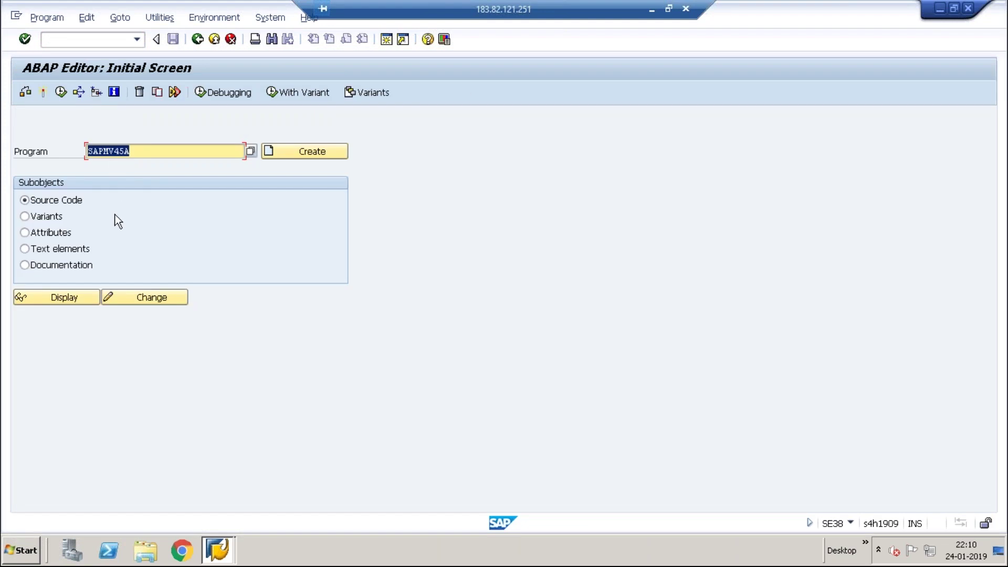
click(76, 296)
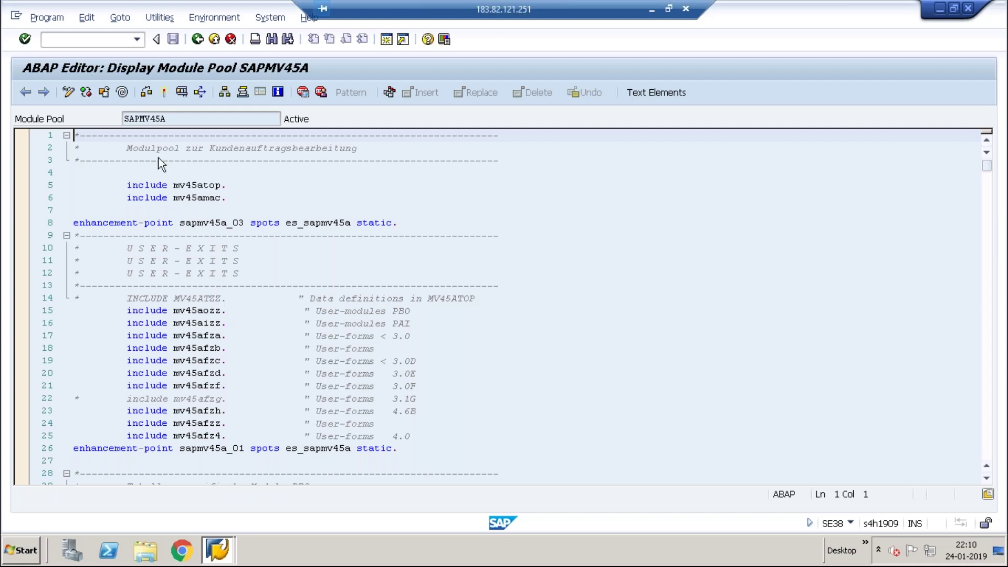
Step: Examine the PBO user-module include mv45aozz and return to the main program
click(186, 313)
double_click(186, 312)
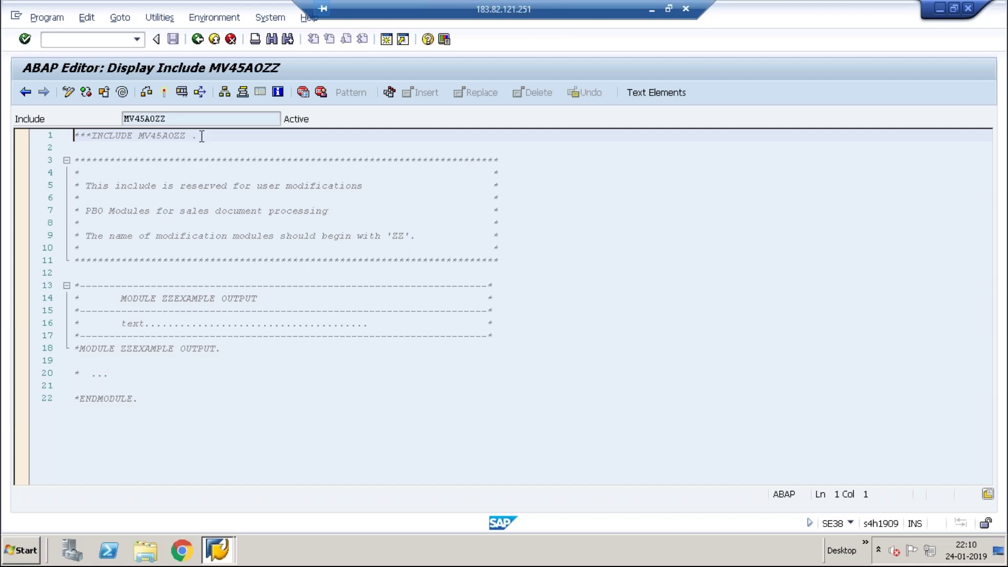
key(F3)
Step: Open the SAP Reference IMG in transaction SPRO and expand Sales and Distribution
key(ctrl+slash)
text(/nspro)
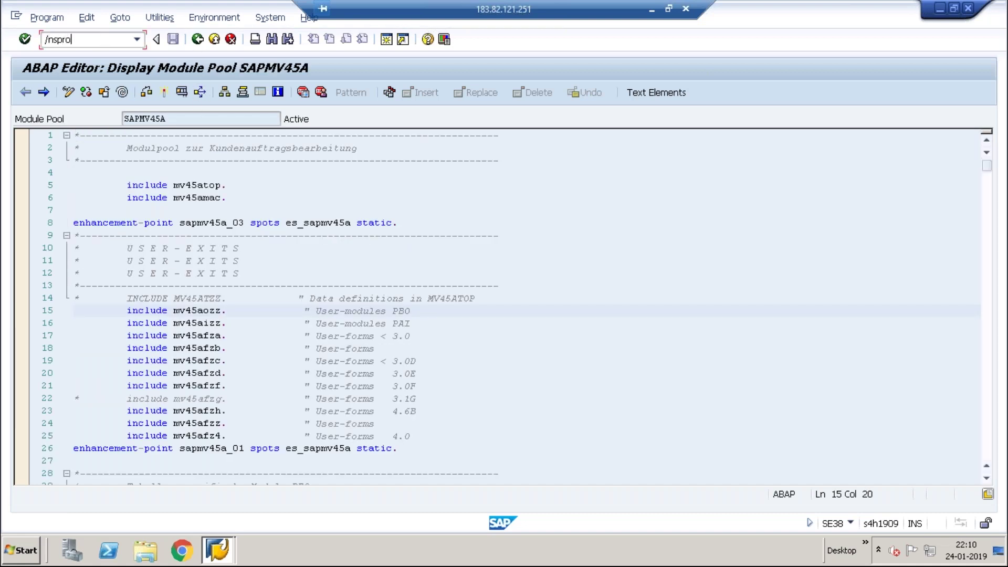
key(Return)
click(71, 88)
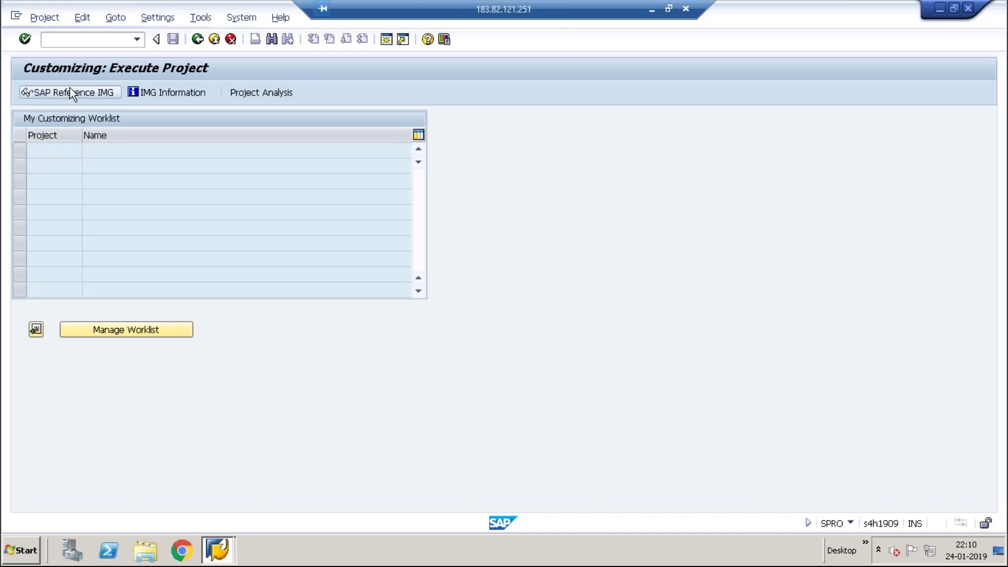
click(35, 437)
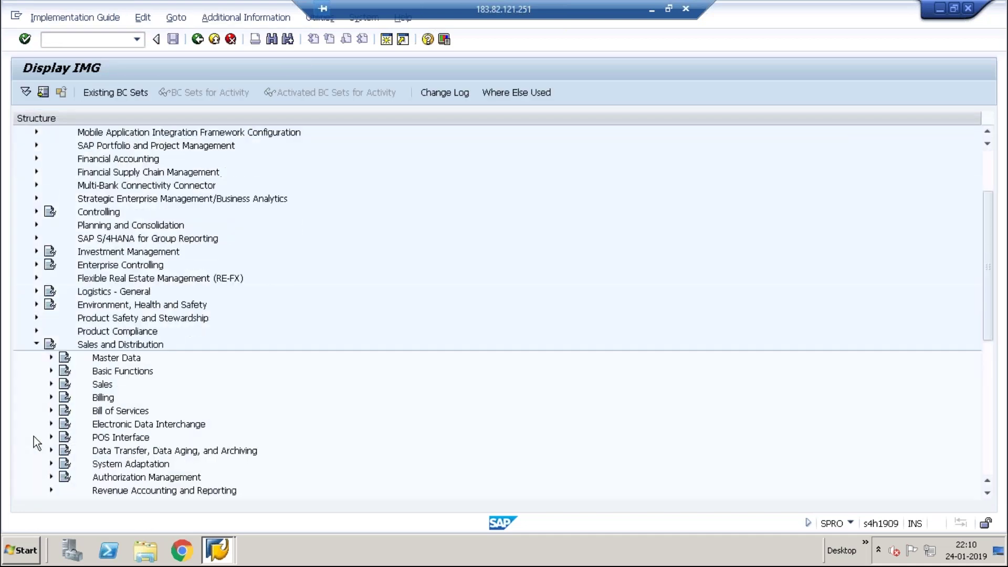
Step: Open the documentation of User Exits In Sales Document Processing under System Adaptation, User Exits, User Exits in Sales
click(50, 464)
click(66, 477)
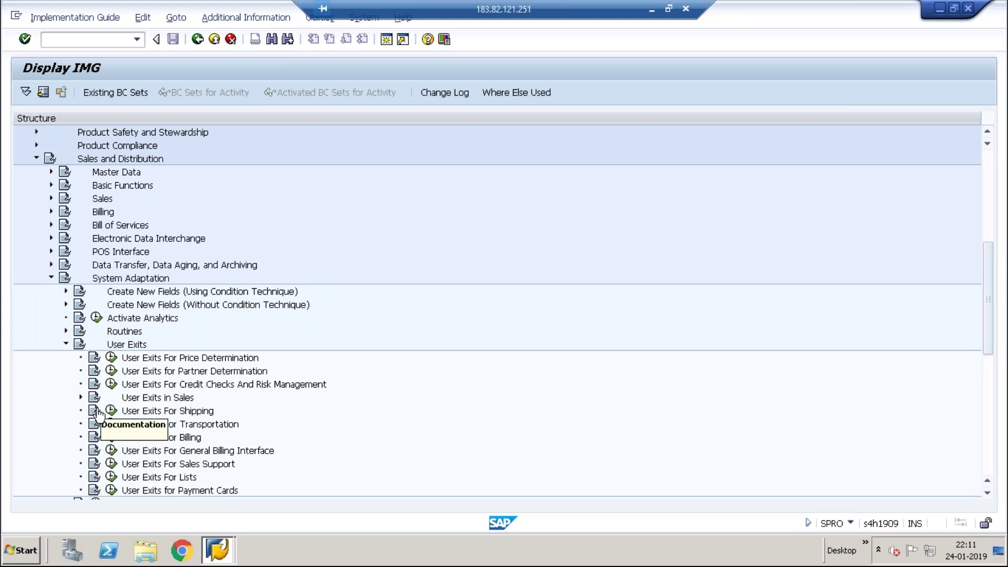
click(80, 397)
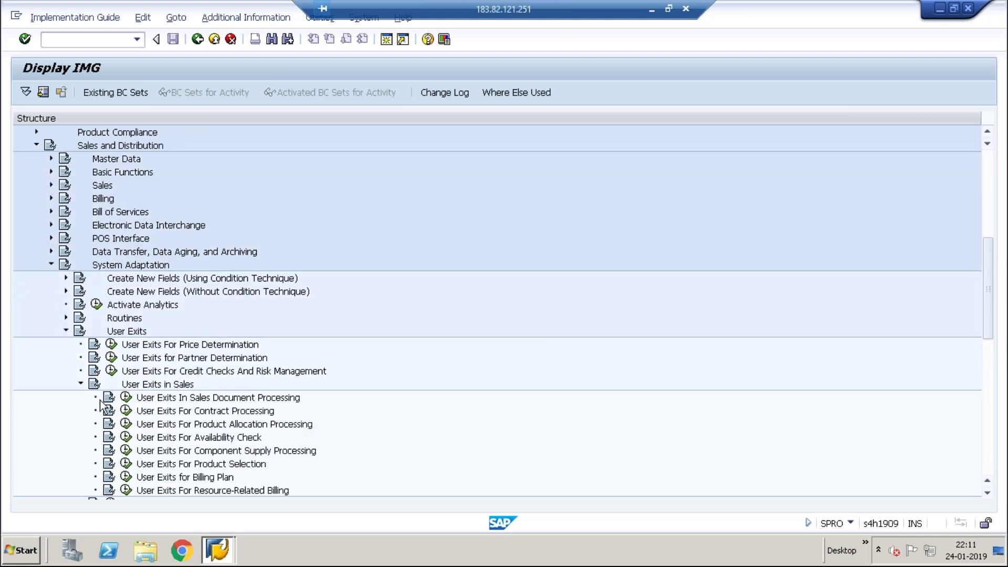
click(110, 397)
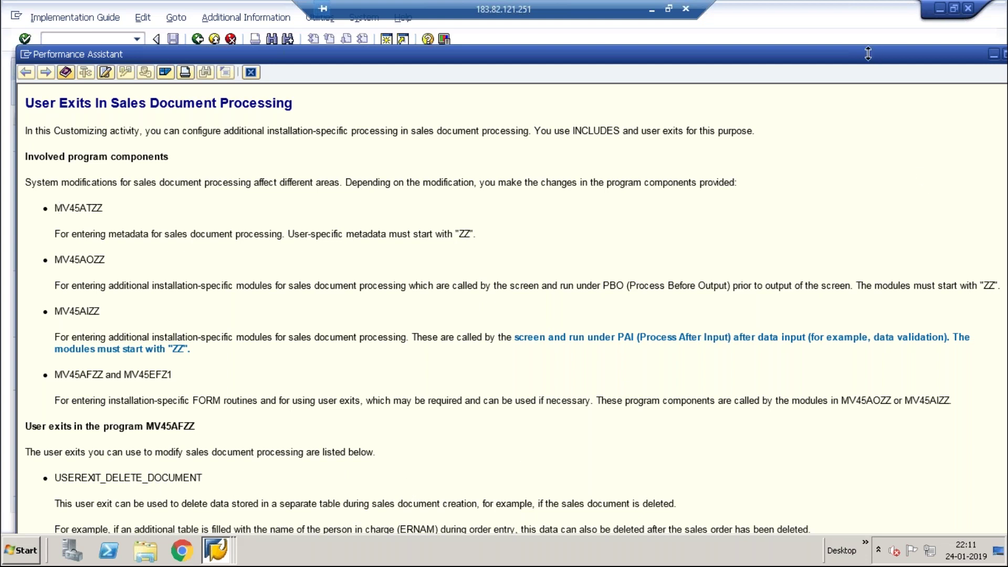
Step: Examine the USEREXIT_DELETE_DOCUMENT entry in the enlarged user exit documentation and close the documentation
drag(869, 8, 870, 9)
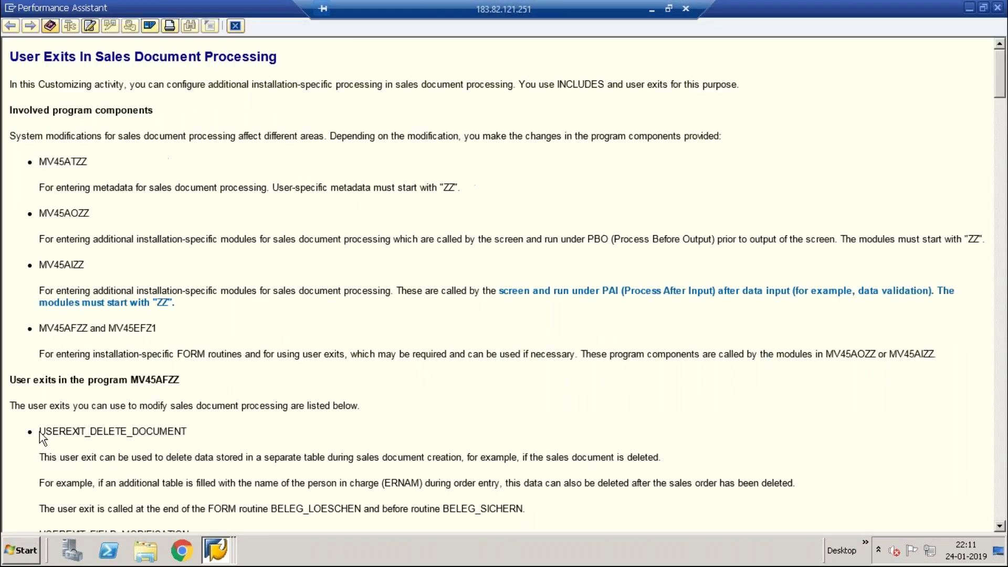
drag(42, 431, 201, 434)
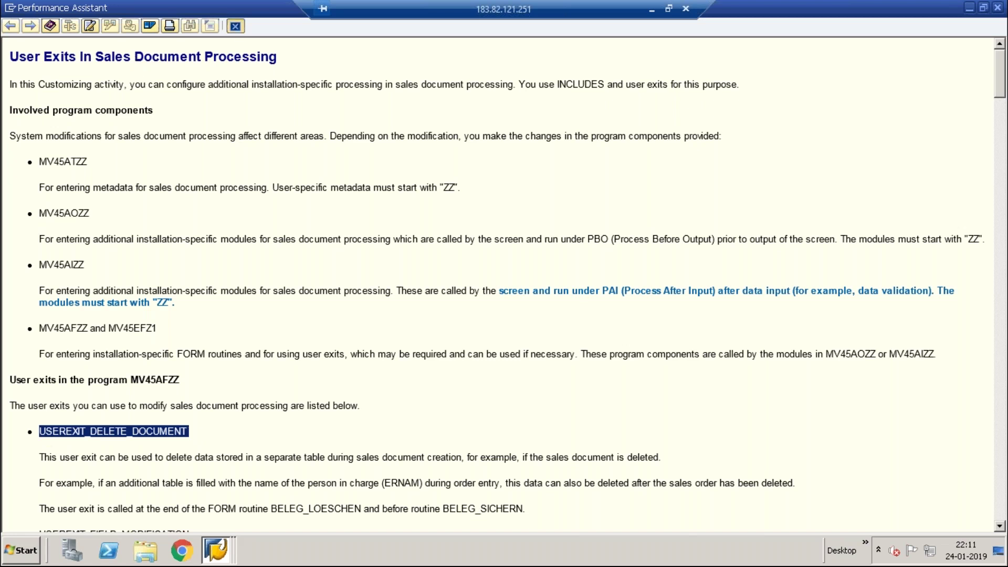
click(237, 26)
Step: Open transaction SE38, display the source code of SAPMV45A and examine its user-exit includes
text(/nse38)
key(Return)
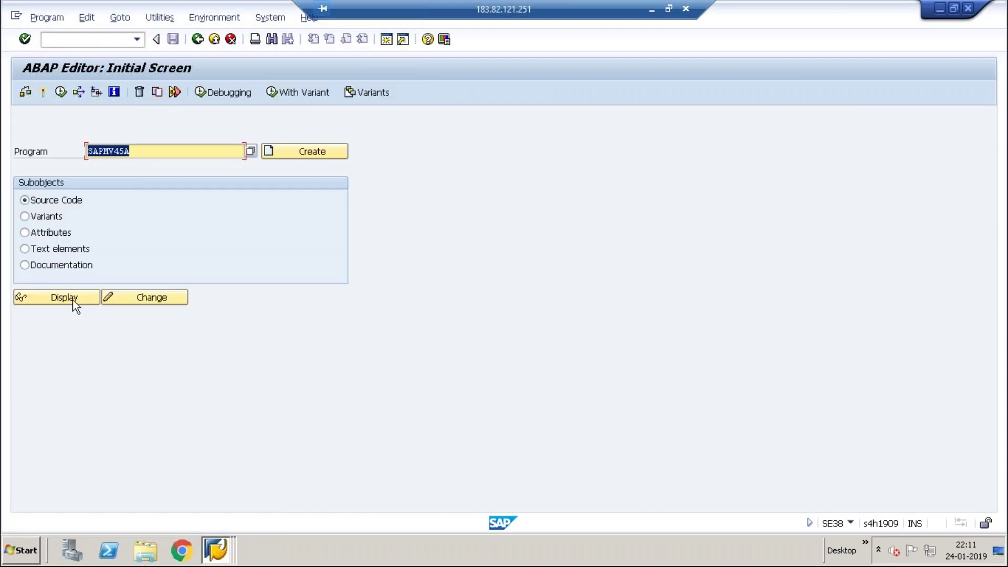
click(72, 300)
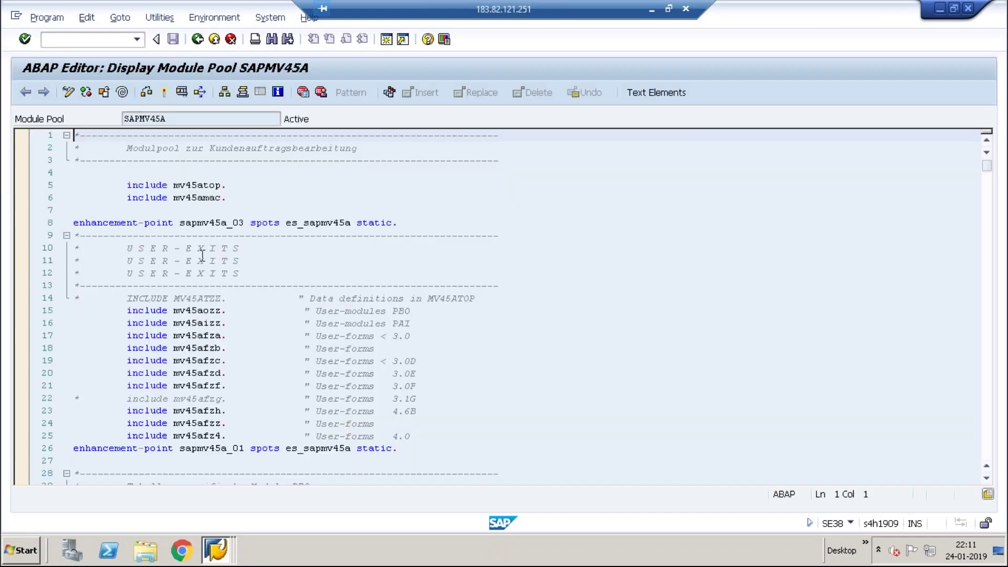
click(211, 336)
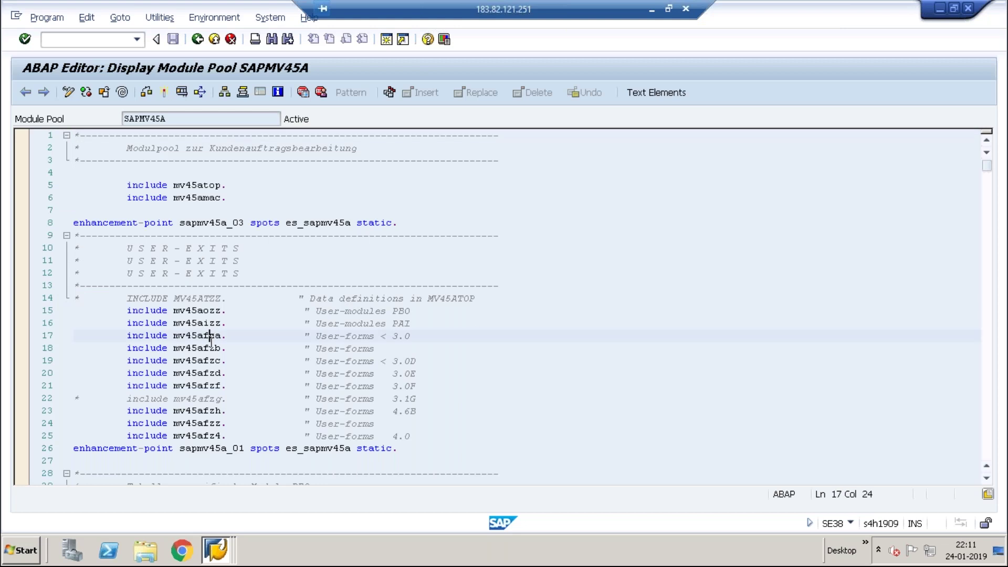
click(211, 449)
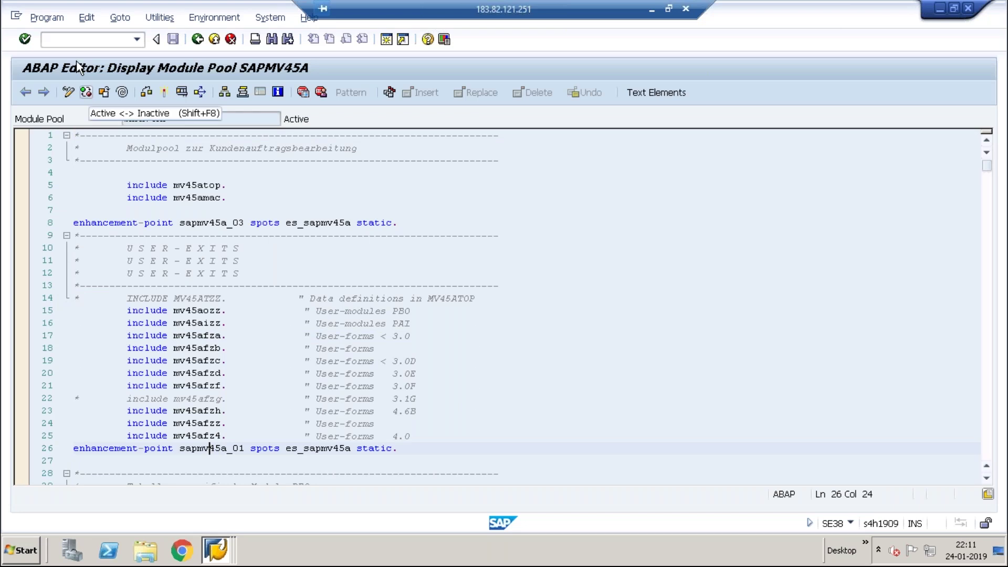
click(57, 42)
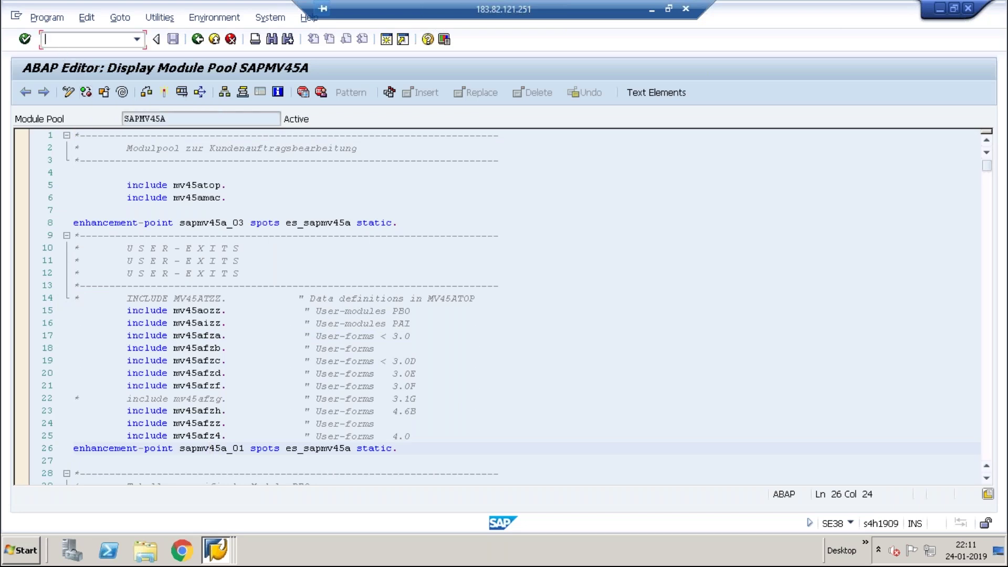
text(/nse37)
key(Return)
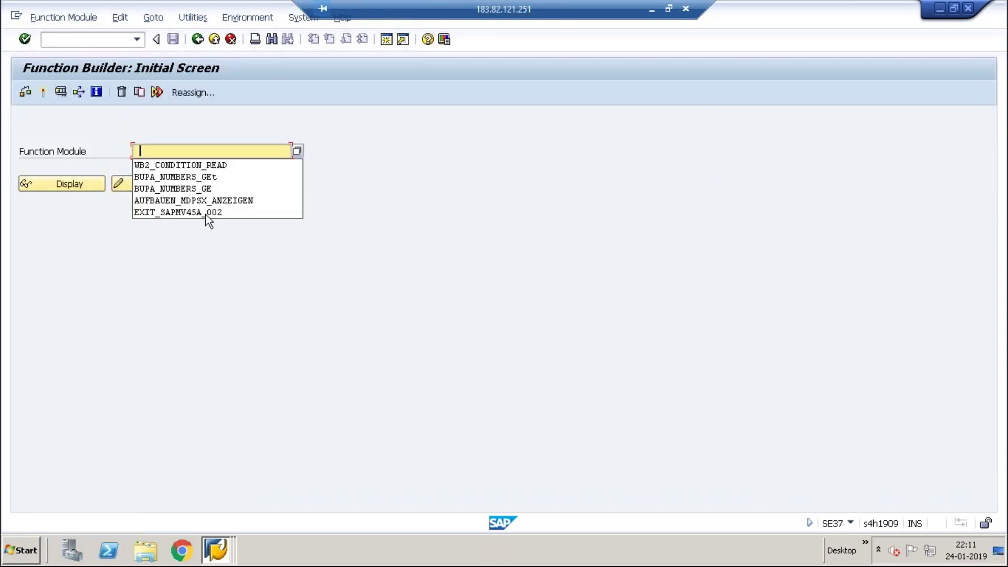
click(192, 211)
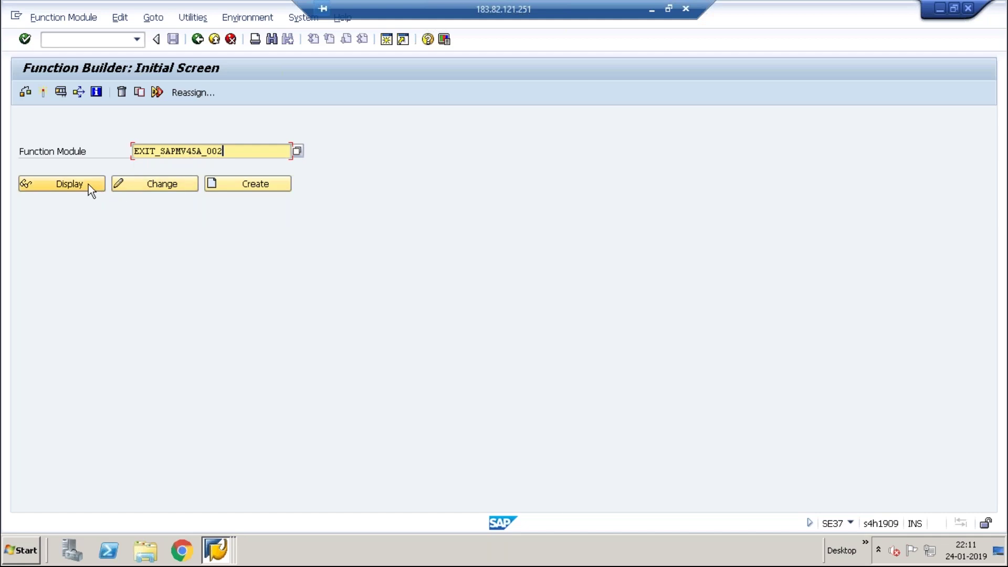
Step: Return to SAP Easy Access and open the SAP Enhancements transaction SMOD
click(70, 41)
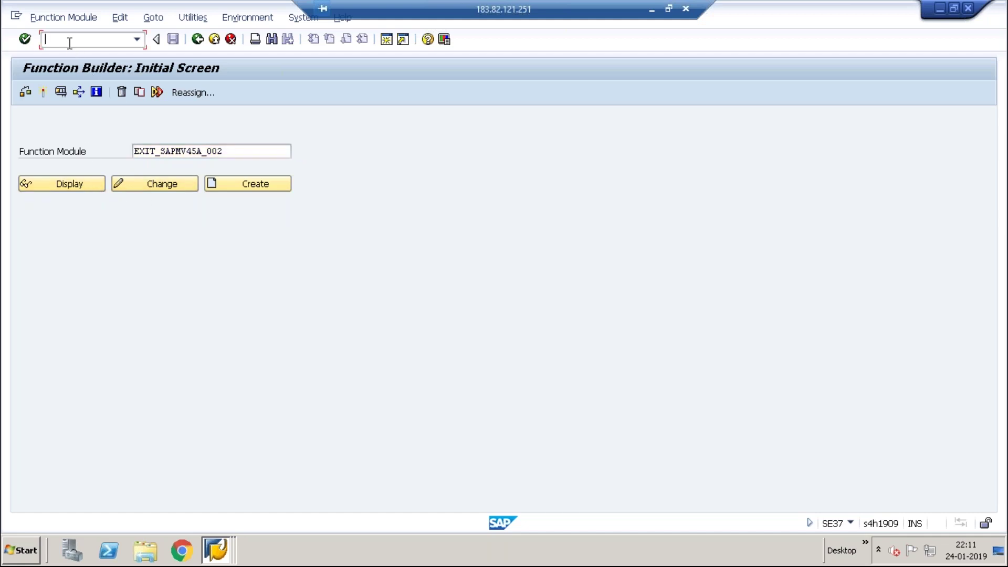
text(/)
text(od)
key(Return)
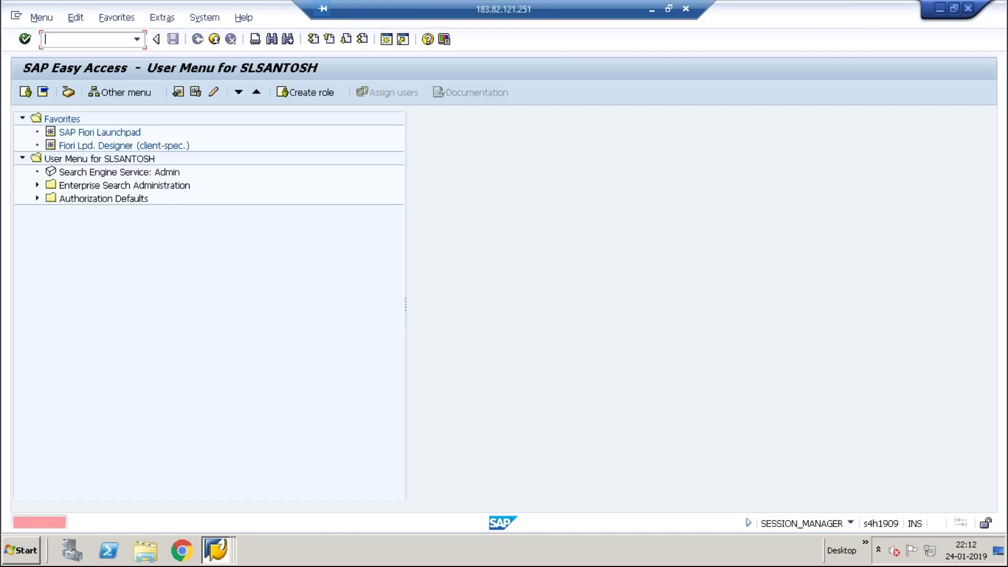
click(62, 40)
text(smod)
key(Return)
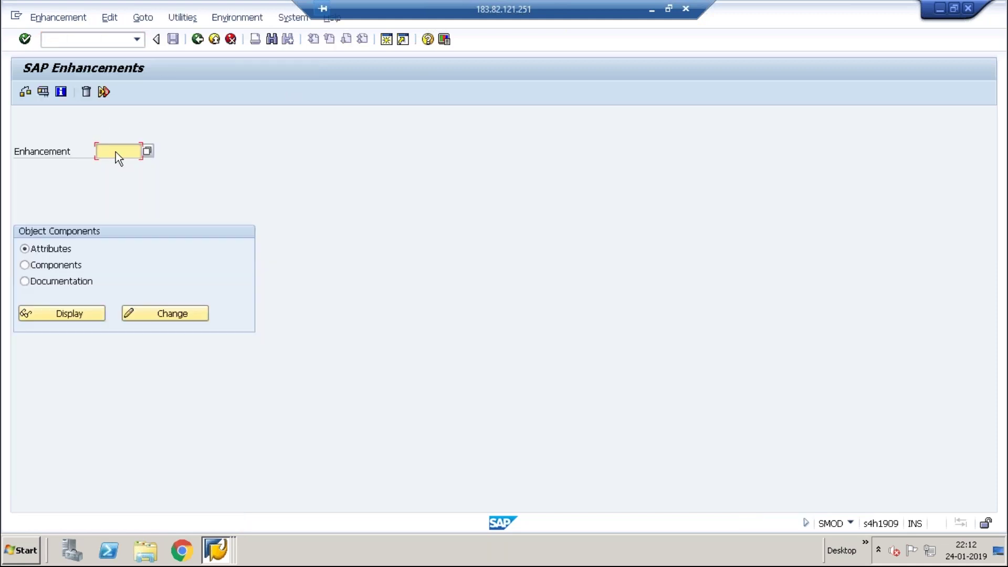
Step: Find the enhancements of package VA and display the attributes of V45A0002, Predefine sold-to party in sales document
click(149, 152)
click(210, 205)
text(VA)
key(Return)
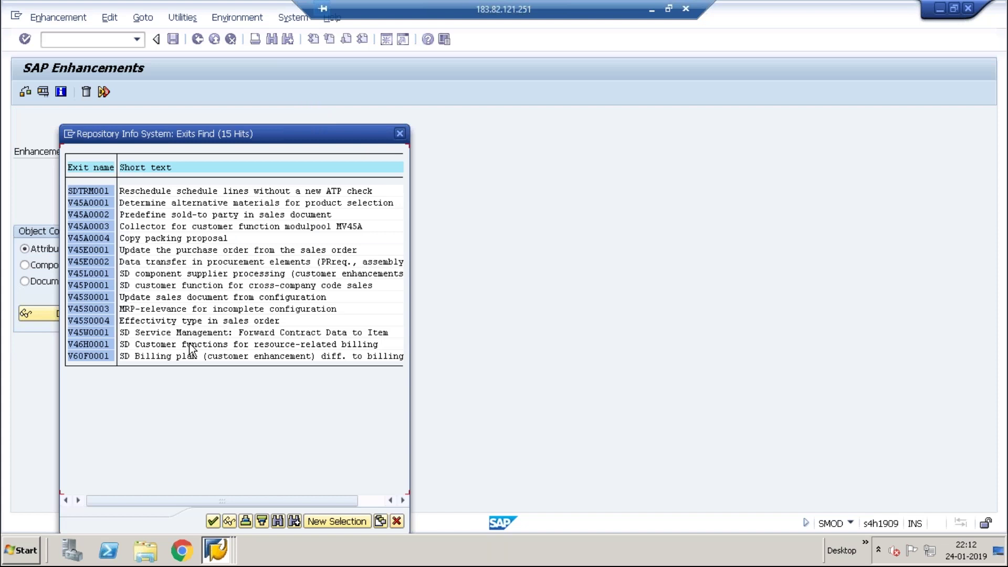
double_click(153, 217)
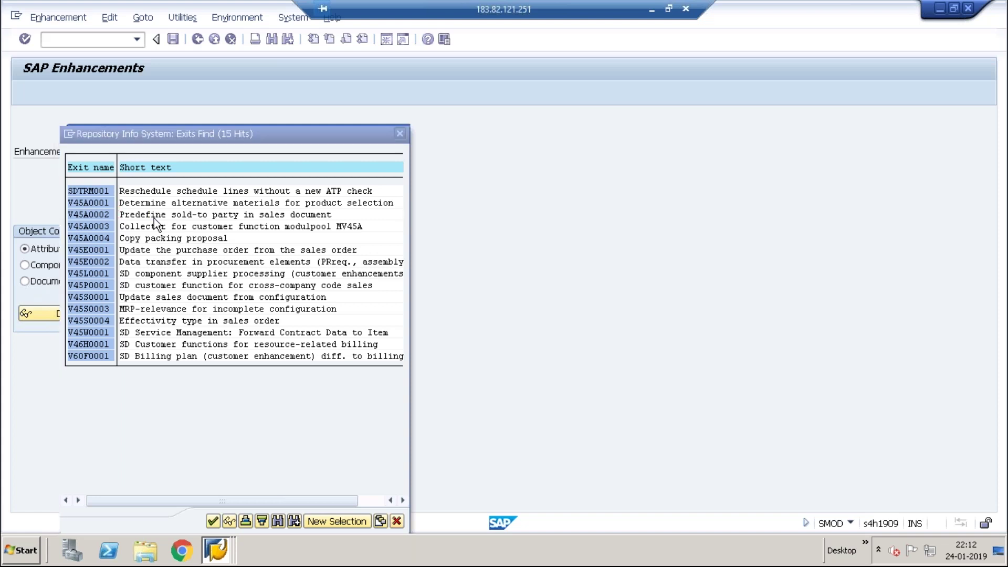
click(77, 309)
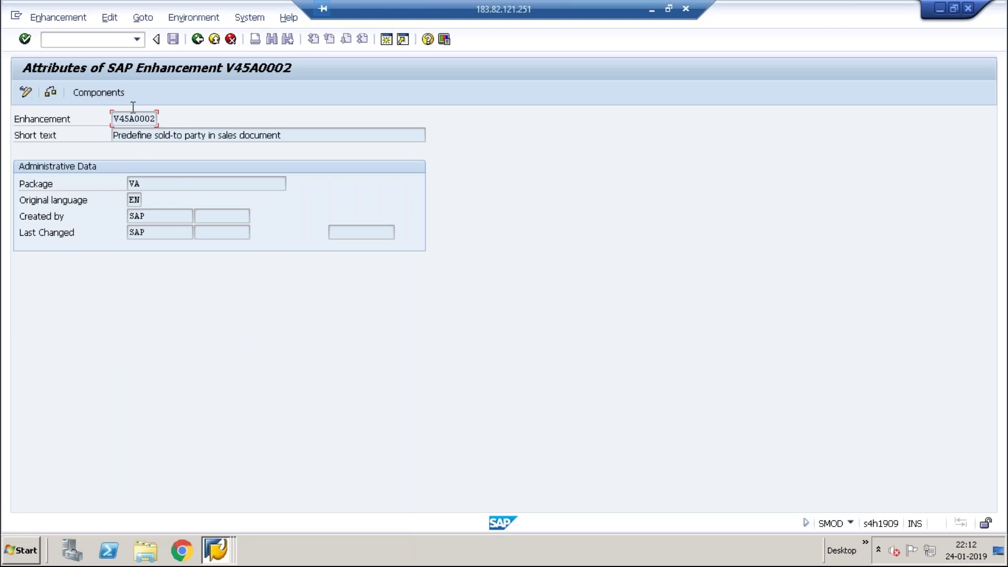
Step: Display the components of enhancement V45A0002 and copy the name of its function exit EXIT_SAPMV45A_002
click(112, 93)
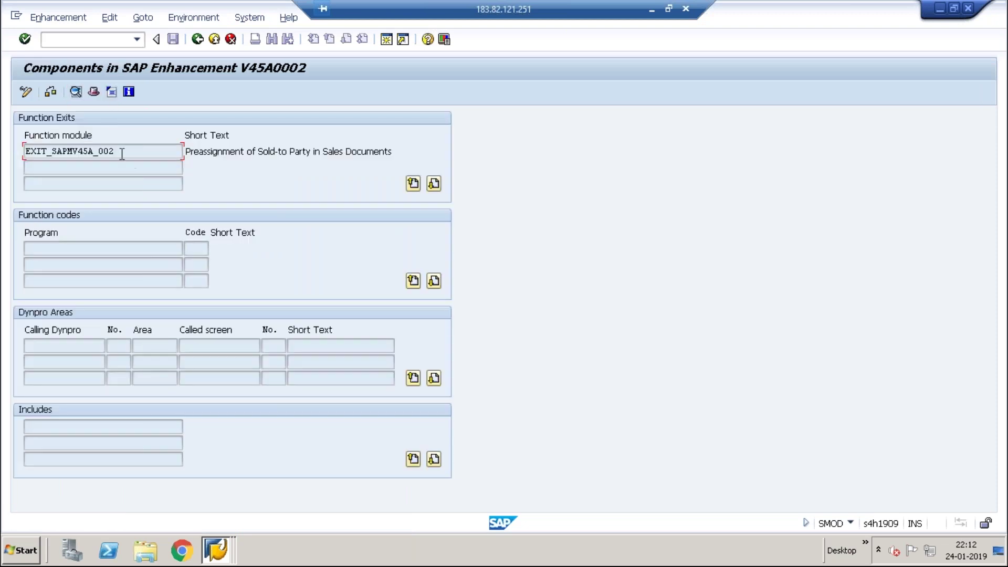
drag(121, 153, 20, 143)
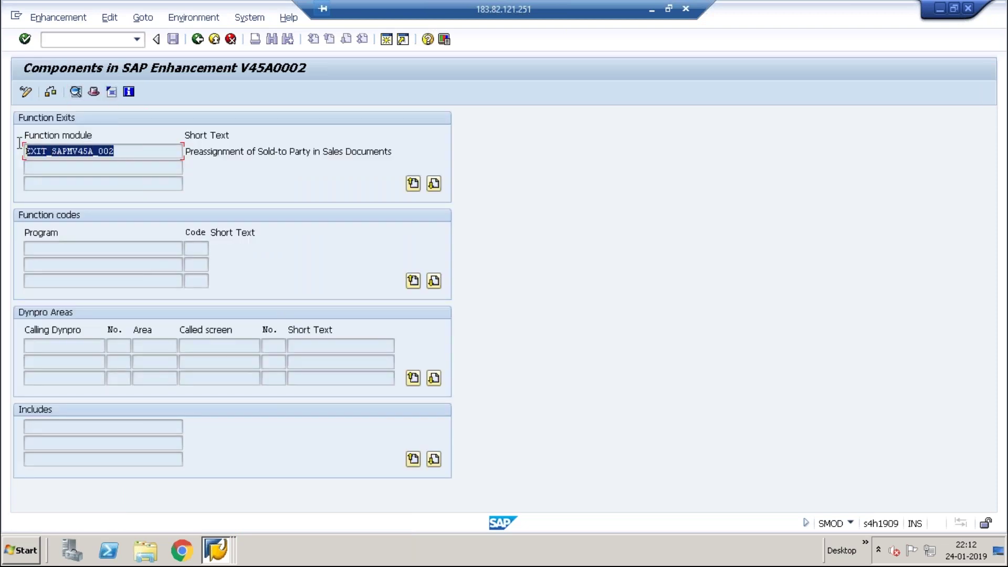
key(ctrl+c)
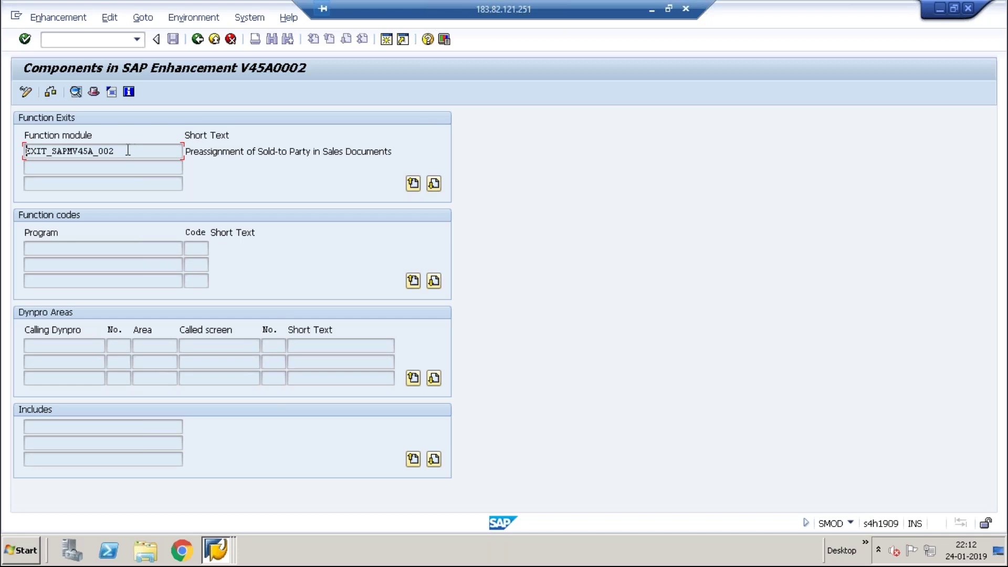
drag(115, 151, 25, 151)
double_click(64, 155)
Step: Display function module EXIT_SAPMV45A_002 in transaction SE37 and set a session breakpoint at its INCLUDE ZXVVAU04 statement
click(89, 39)
text(/nse37)
key(Return)
key(ctrl+v)
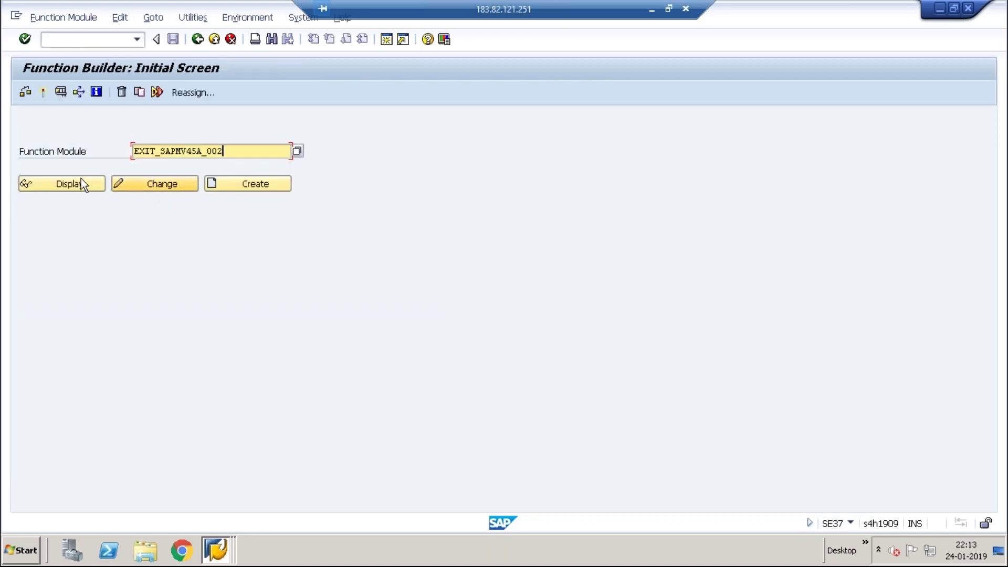
click(77, 180)
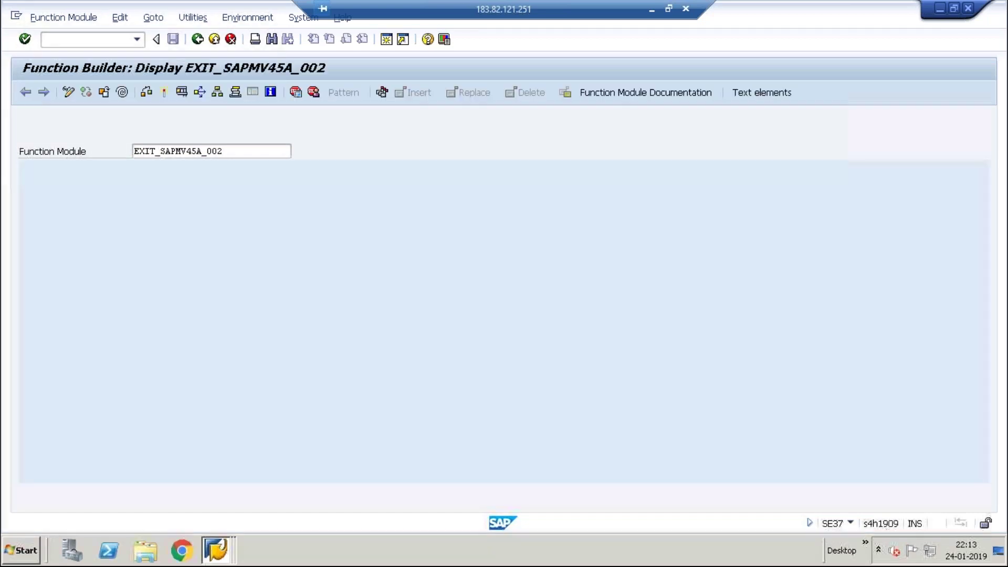
click(22, 336)
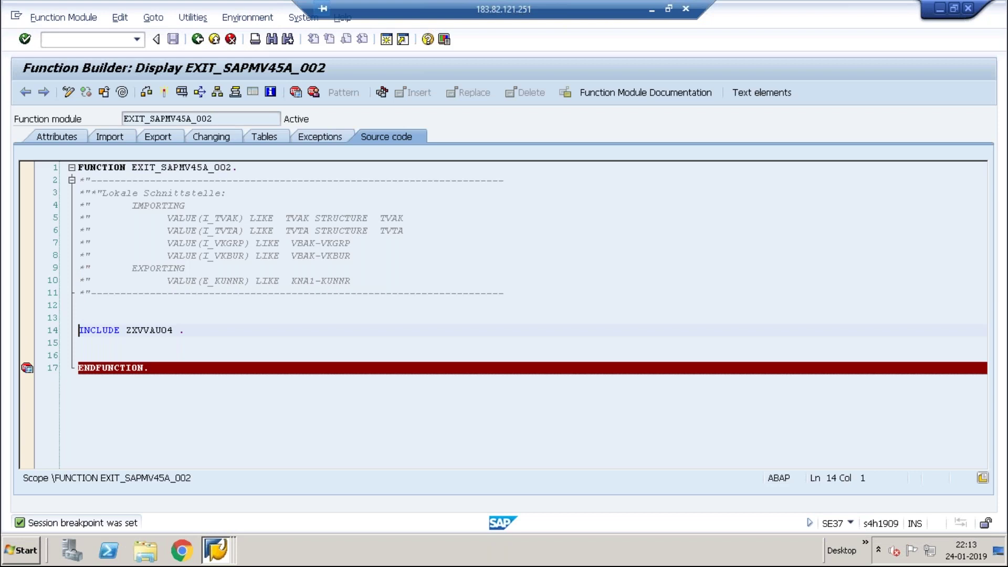
Step: Switch to sales order creation transaction VA01
click(79, 40)
text(/na)
key(BackSpace)
text(va01)
key(Return)
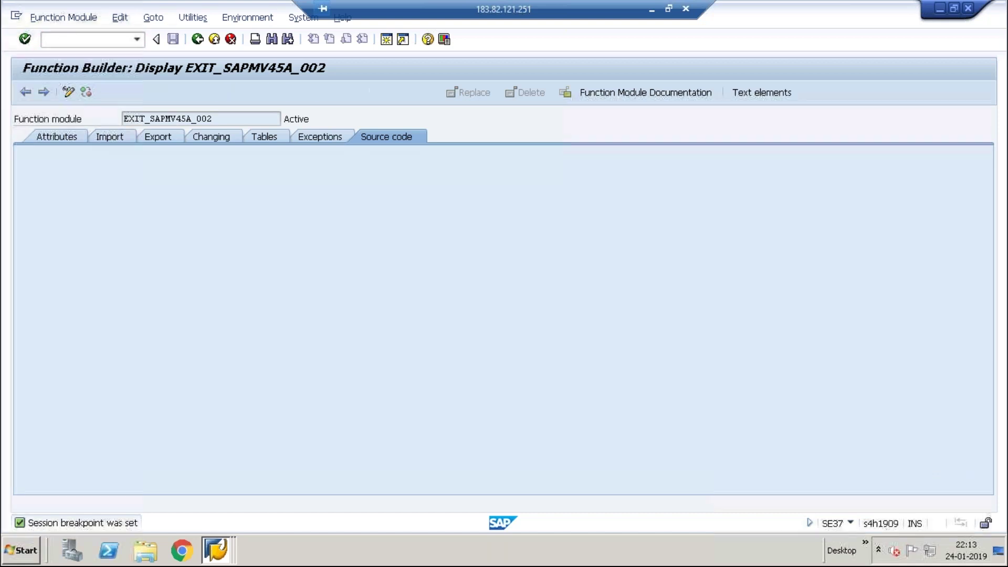
Step: Start an OR order for sales organization 1710, distribution channel 10 and division 00, and submit the overview without a sold-to party
text(or)
key(Tab)
text(1710)
key(Tab)
text(10)
key(Tab)
text(00)
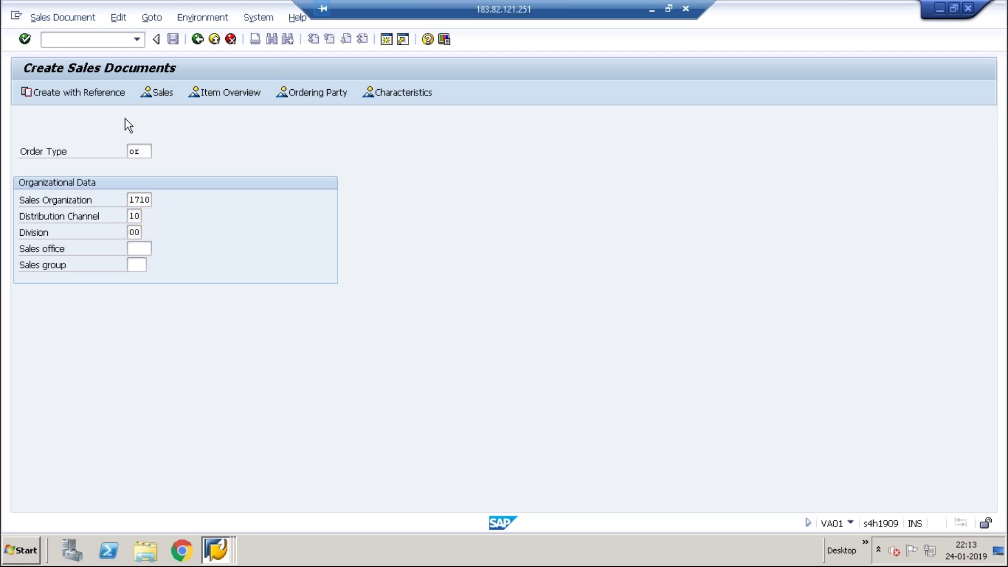
key(Return)
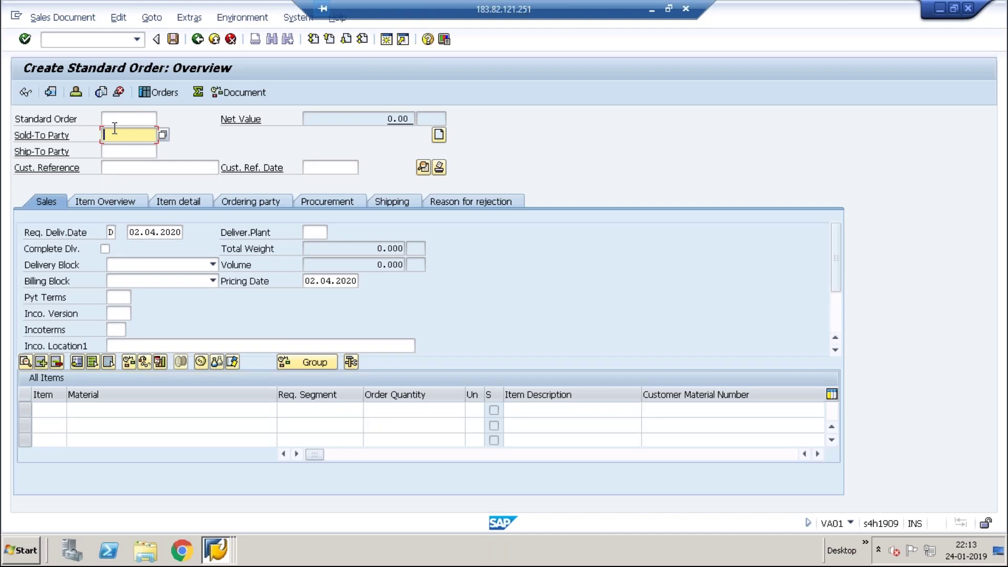
key(Return)
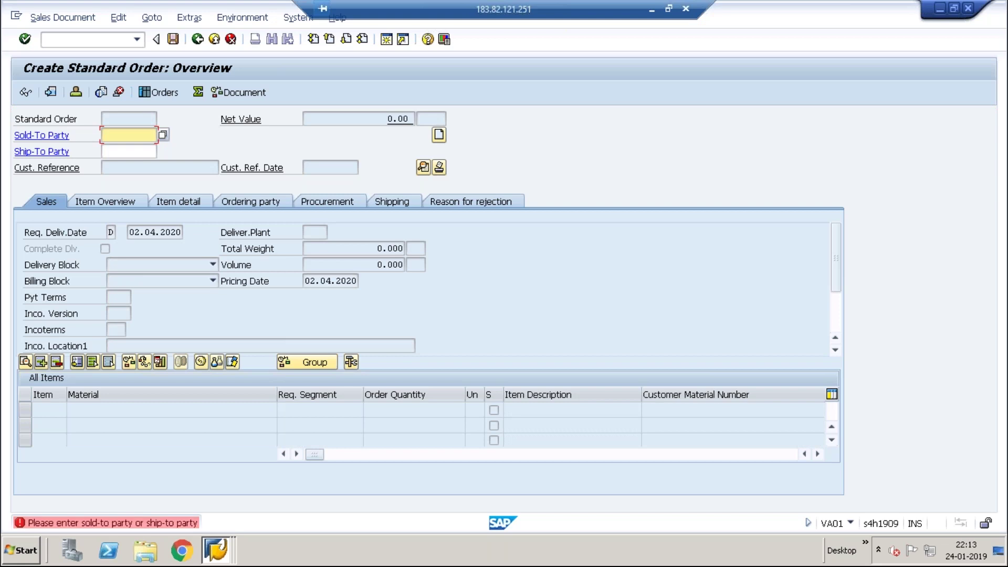
Step: Leave the sales order for transaction SE38 and display the source code of program SAPMV45A
click(59, 39)
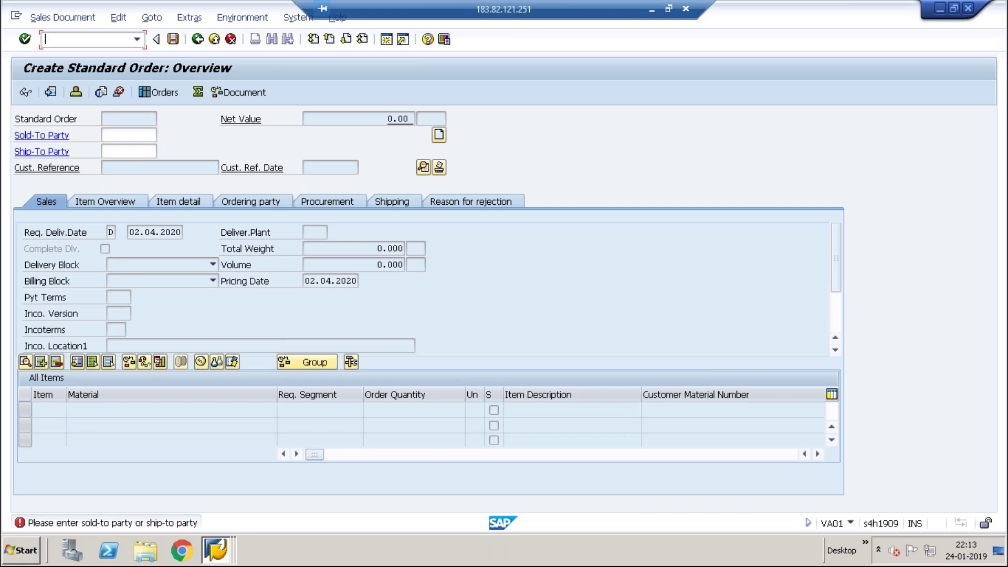
key(Tab)
key(F3)
key(F10)
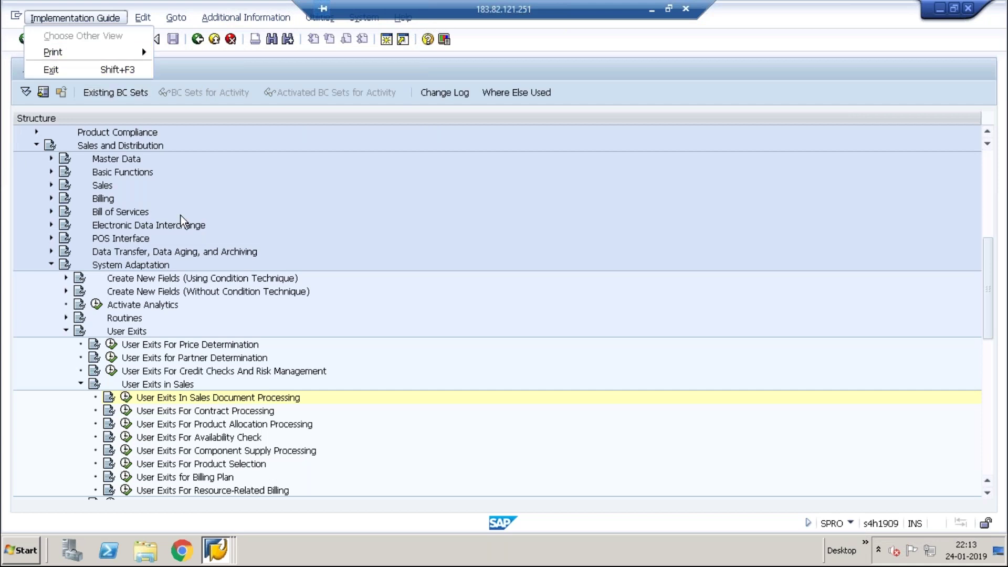
key(Escape)
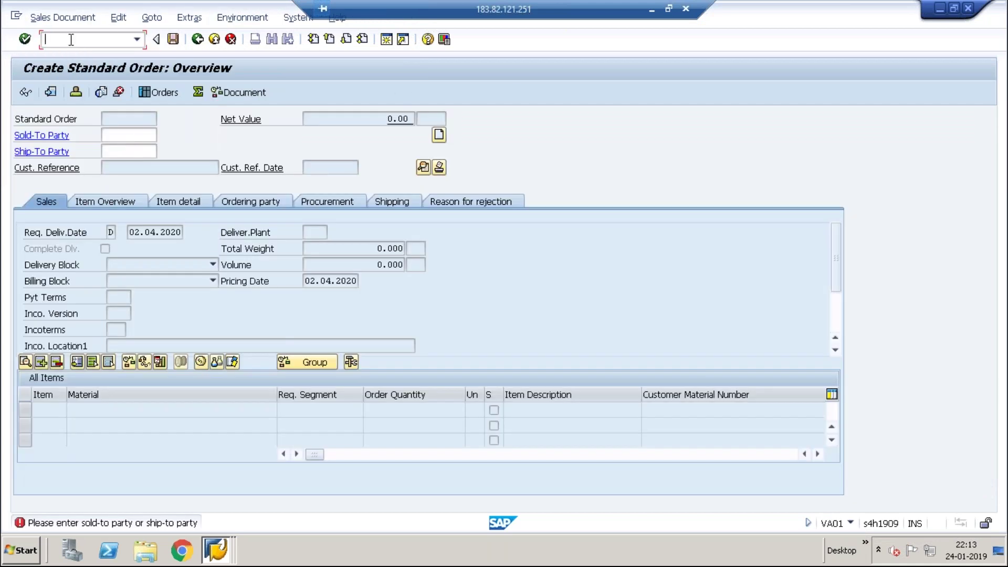
text(/nse38)
key(Return)
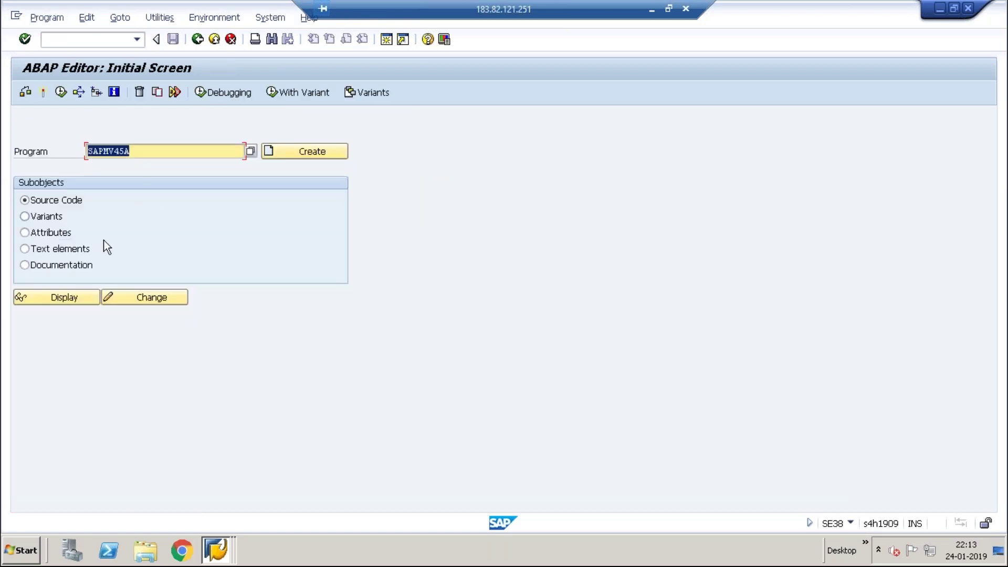
click(74, 292)
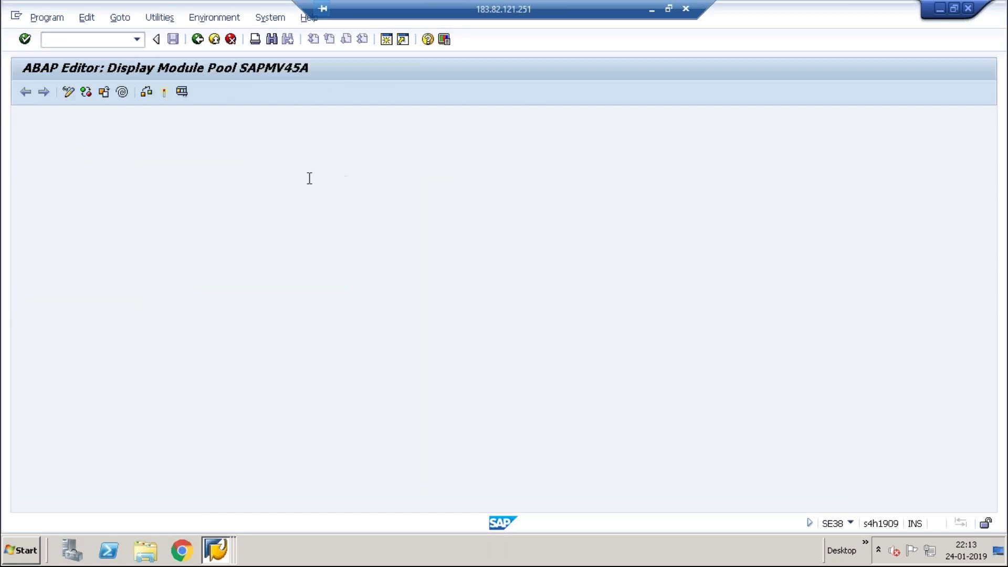
Step: Search the entire master program SAPMV45A for the string "user"
click(273, 39)
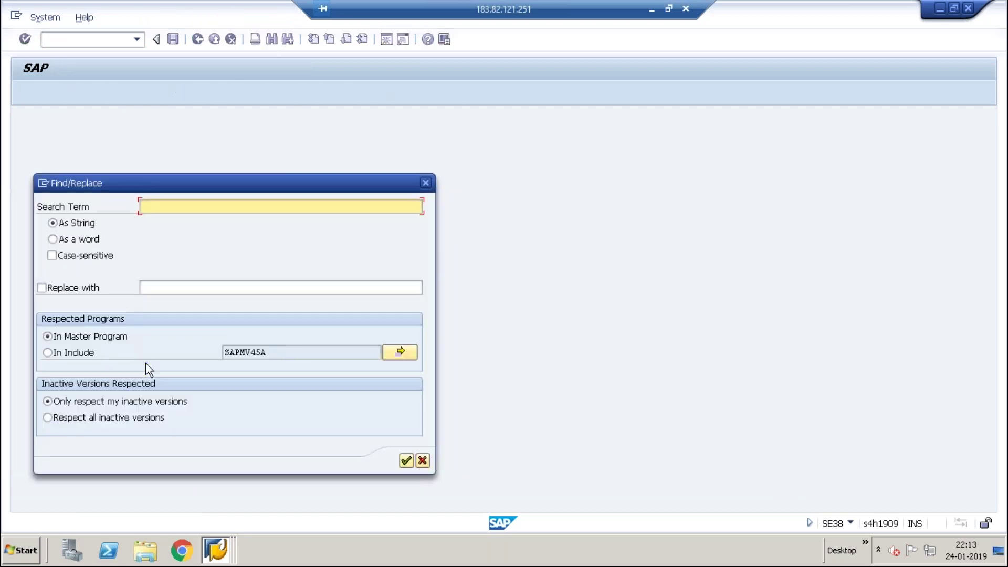
text(user)
key(Return)
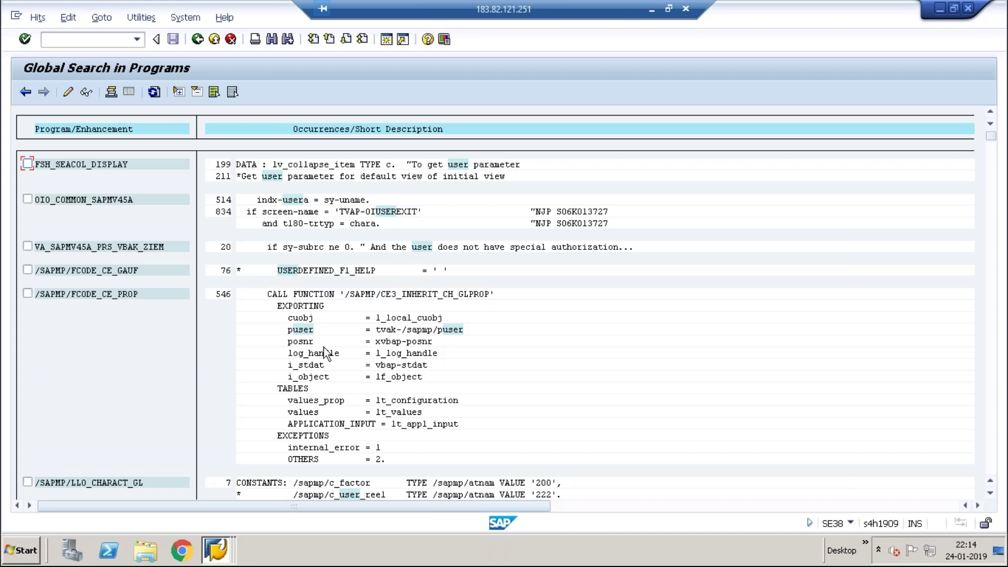
Step: Find "prepare" within the global search hits and jump to the perform userexit_save_document_prepare statement
key(ctrl+f)
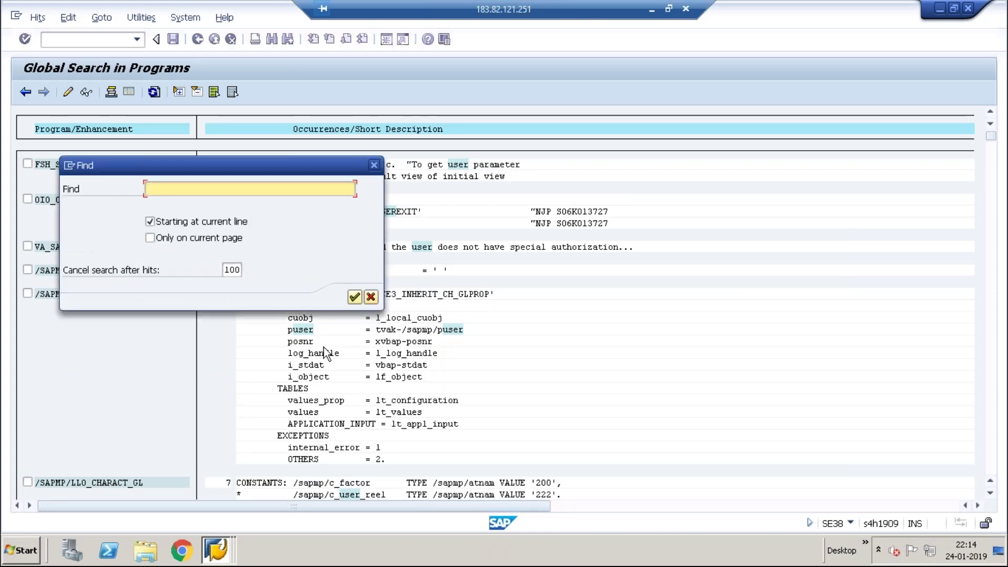
text(pre)
key(BackSpace)
text(epare)
key(Return)
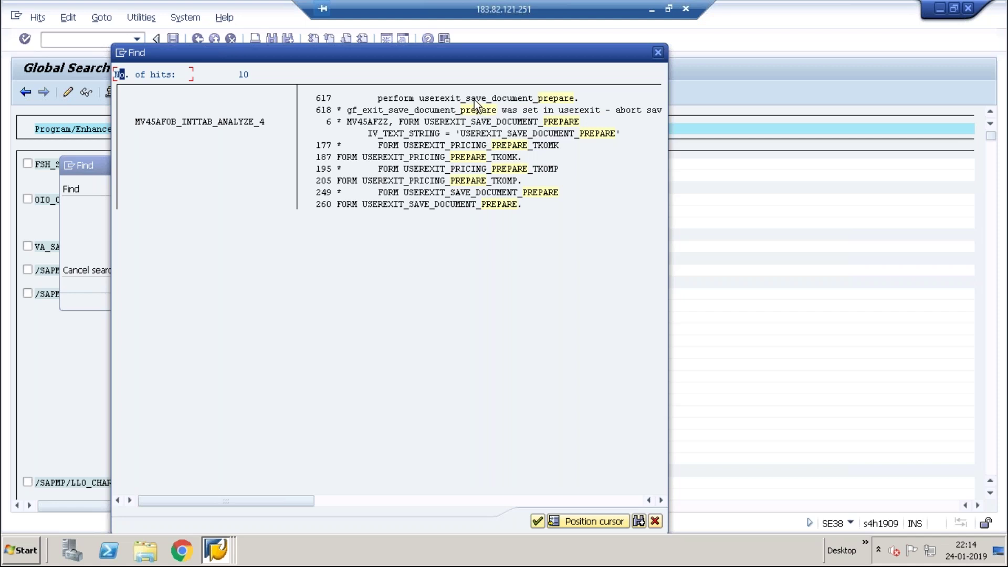
double_click(474, 99)
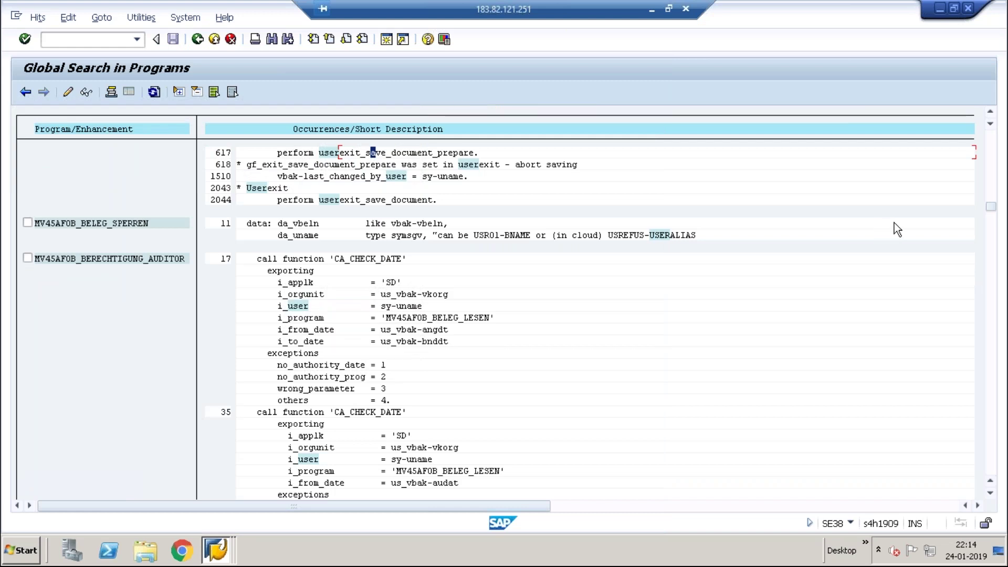
Step: Find "save" within the global search hits and jump to the USEREXIT_SAVE_DOCUMENT comment in MV45AF0B_INTTAB_ANALYZE_3
click(991, 112)
click(991, 112)
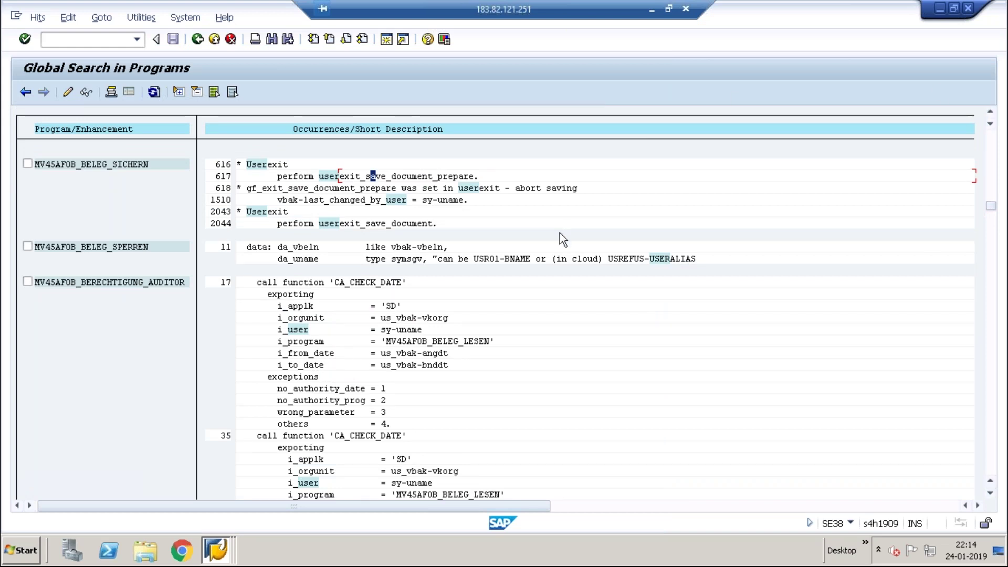
key(ctrl+f)
text(Sa)
text(ve)
key(Return)
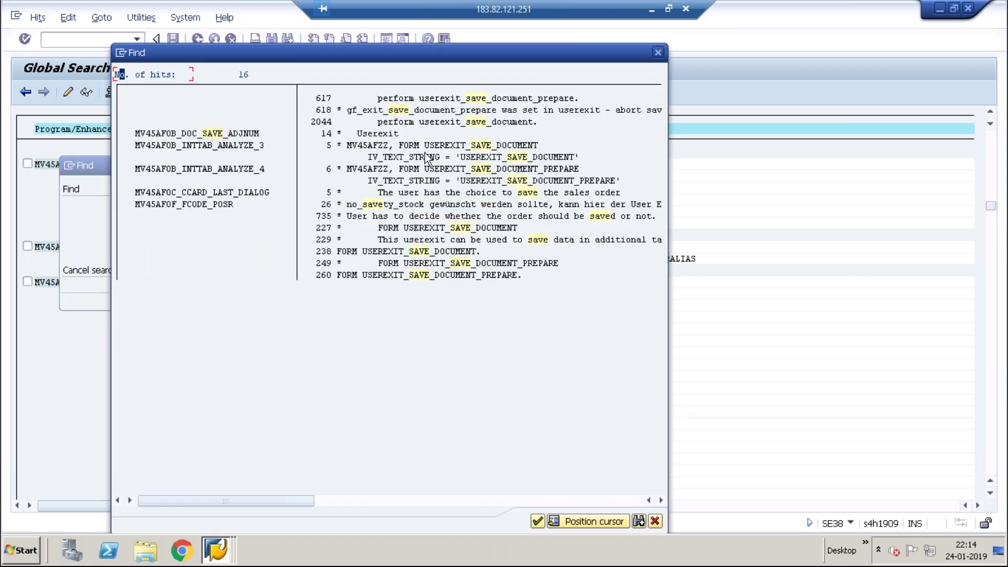
double_click(472, 145)
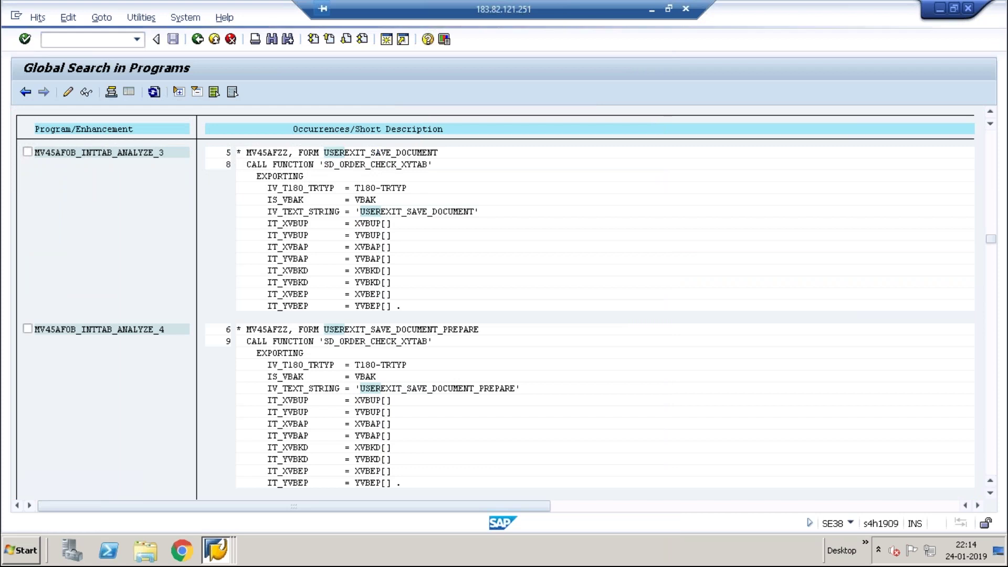
Step: Display include MV45AF0B_INTTAB_ANALYZE_3 and set a session breakpoint at its SD_ORDER_CHECK_XYTAB function call
key(F2)
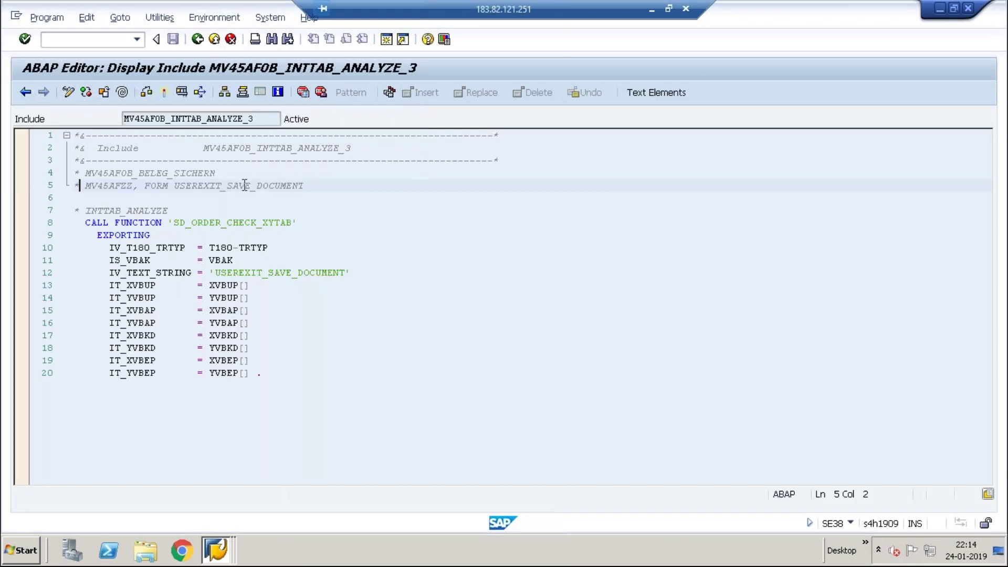
click(303, 93)
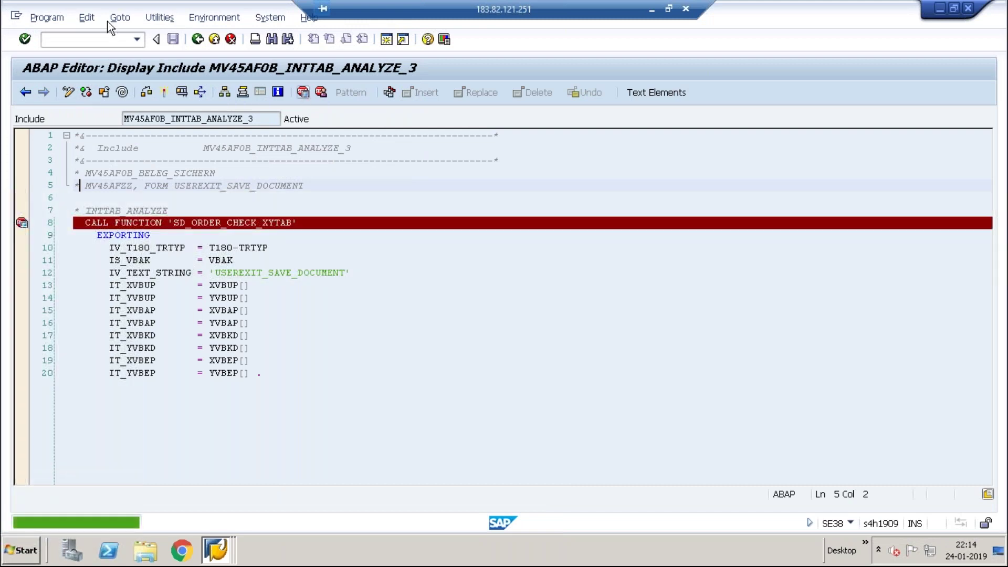
Step: Start transaction VA01 and open an OR order overview for sales organization 1710, distribution channel 10 and division 00
click(97, 38)
text(/)
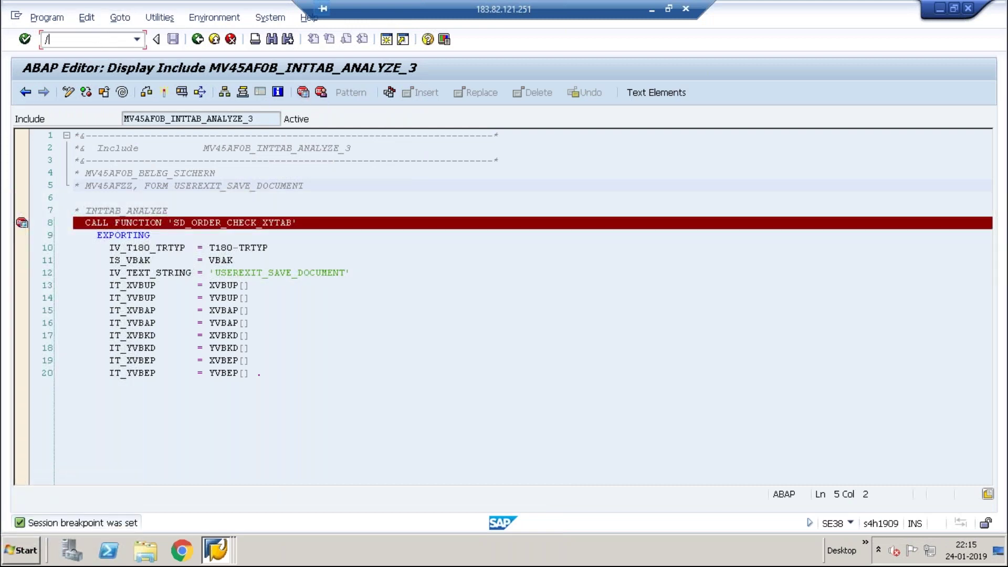
text(nva01)
key(Return)
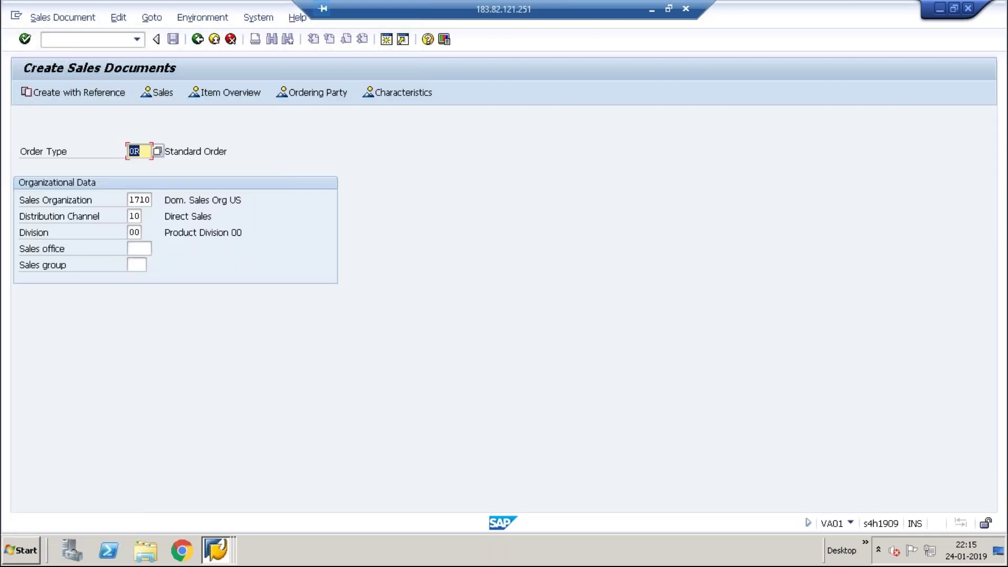
key(Return)
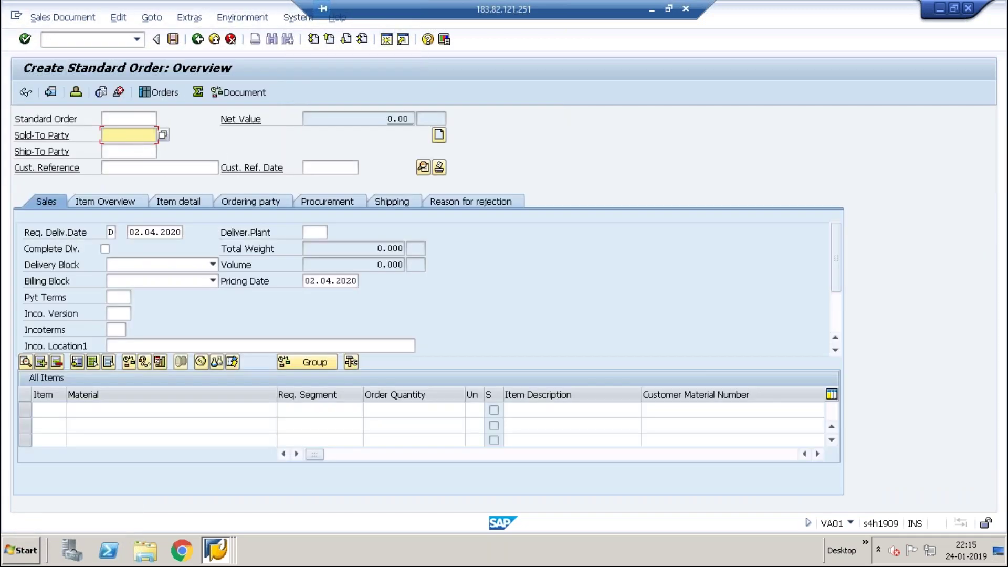
Step: Fill in the sold-to party number from the input history, enter customer reference "test" and submit the order header
click(129, 135)
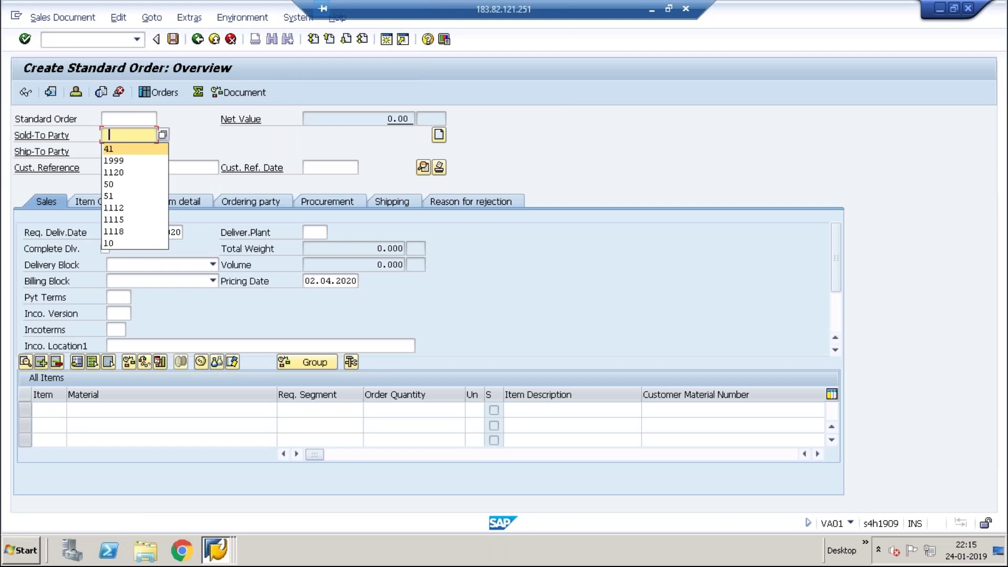
click(132, 231)
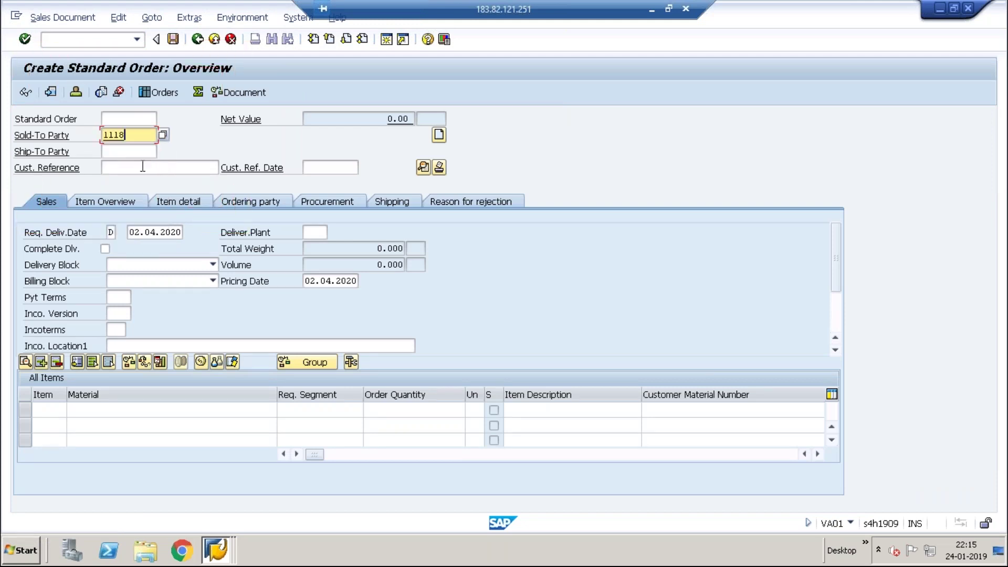
click(139, 168)
text(test)
key(Return)
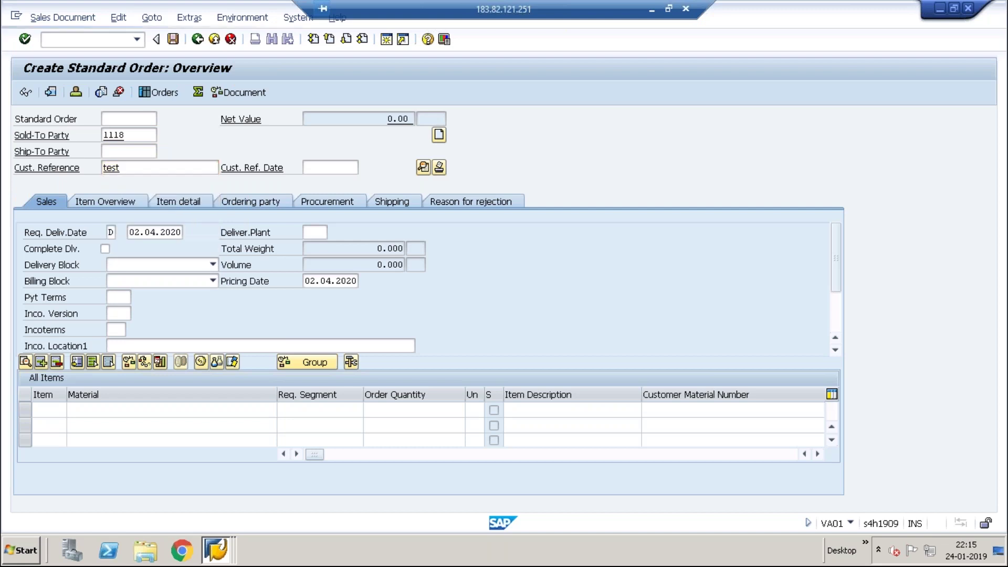
key(Return)
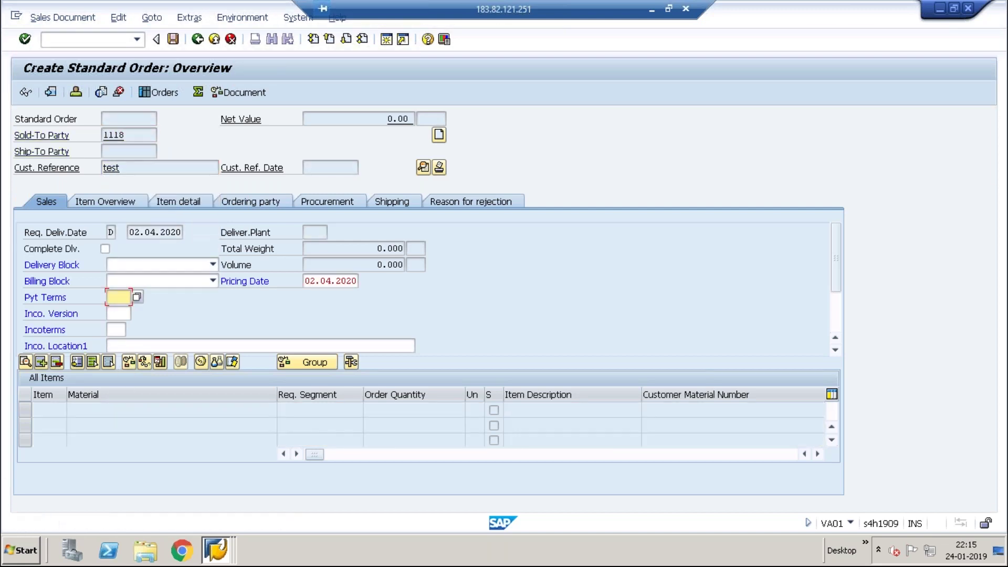
Step: Enter payment terms 0002, Incoterms version 0001 and Incoterms CIF in the order's sales data
text(000)
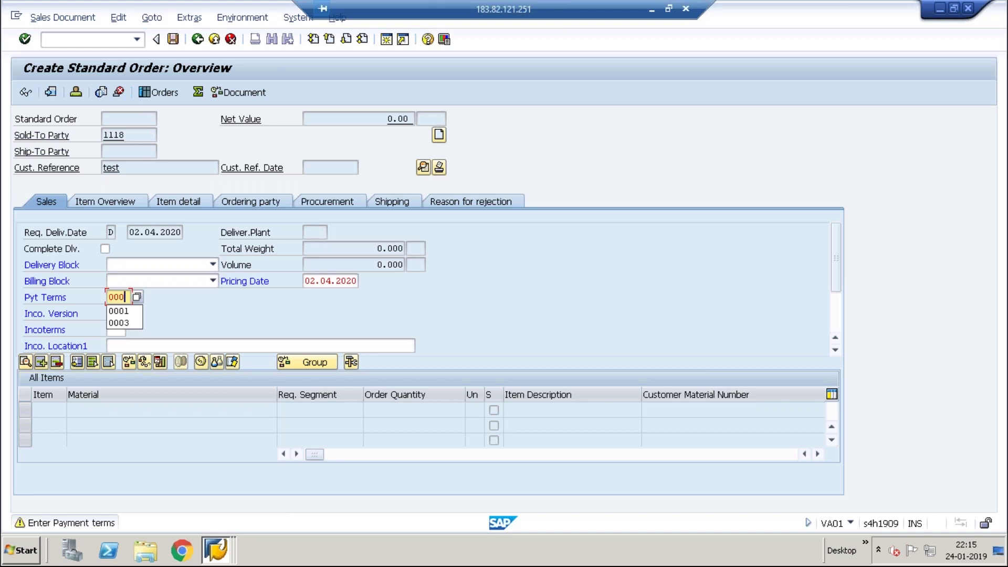
text(2)
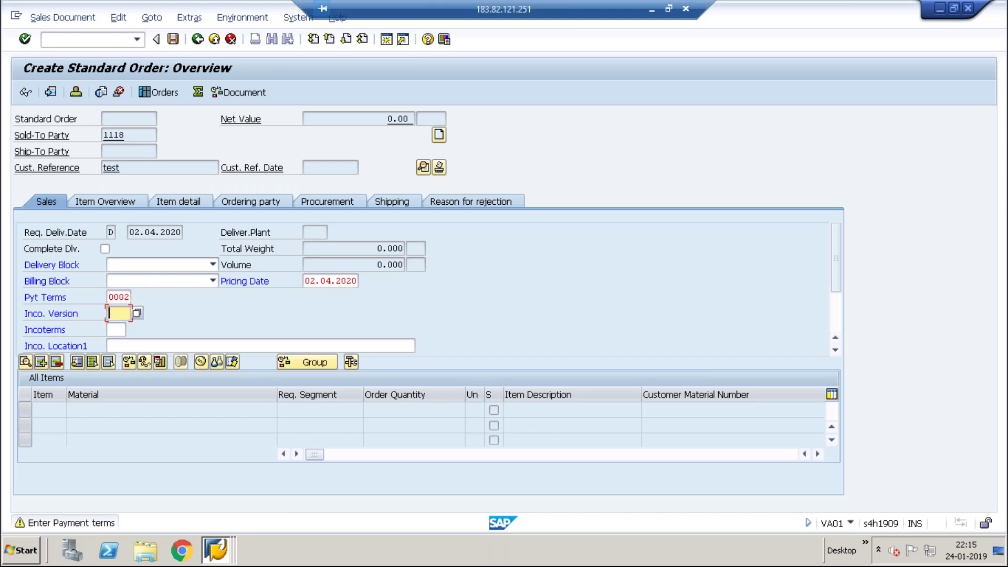
text(0001)
key(Tab)
text(cif)
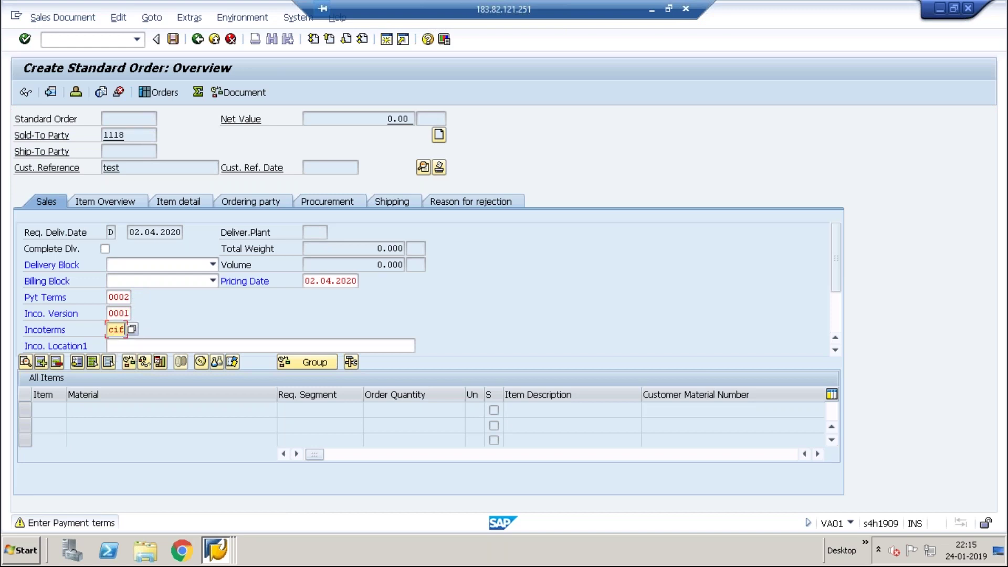
key(Return)
Step: Set the Incoterms version to 2000 and Incoterms location 1 to cif1, accepting the freight redetermination
text(2000)
key(Return)
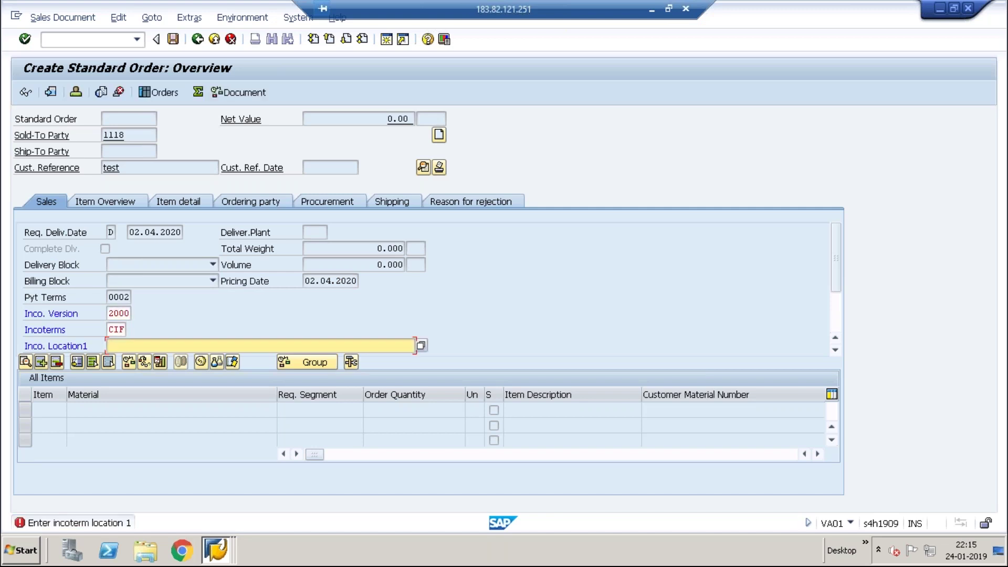
text(cif1)
key(Return)
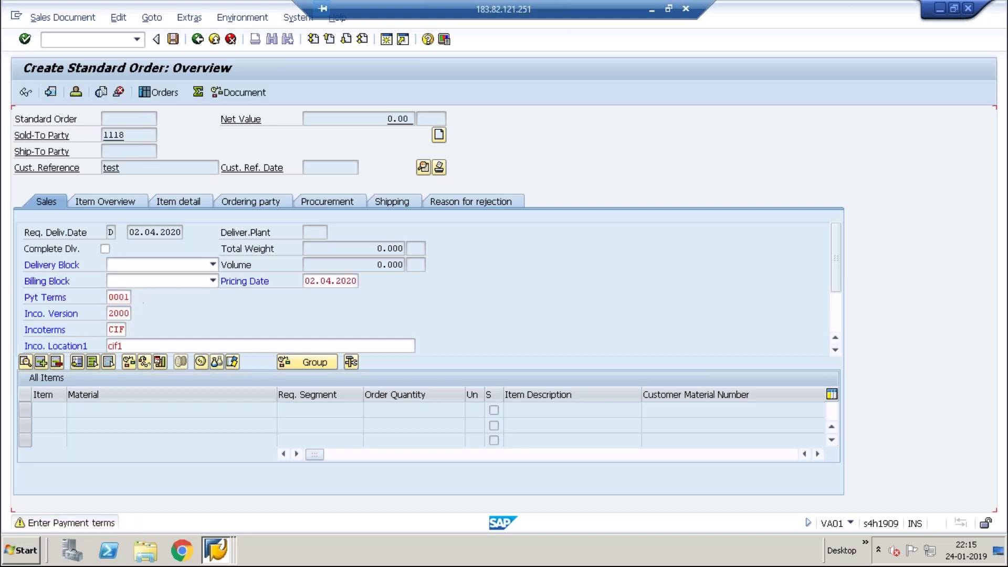
key(Return)
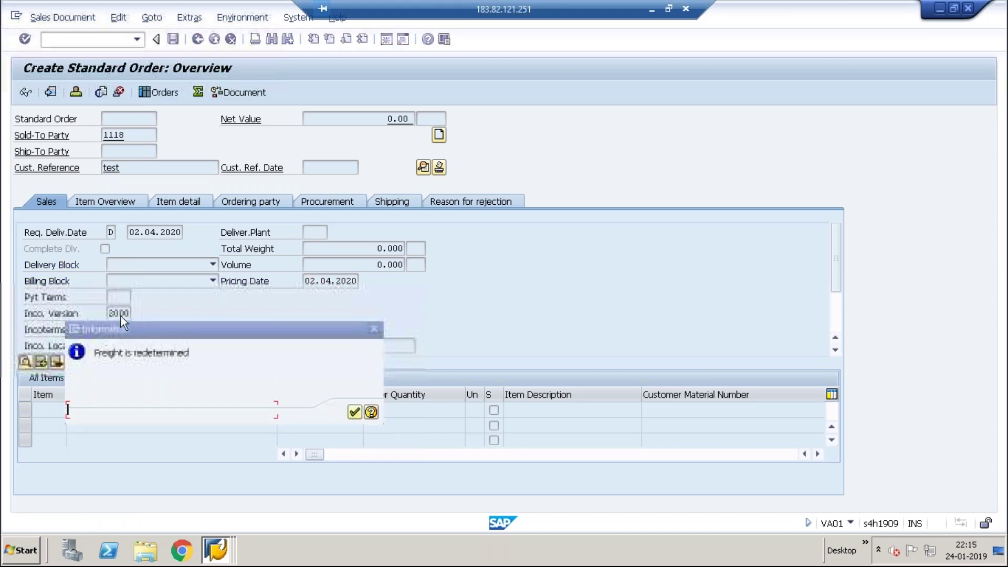
key(Return)
Step: Add material TG10 with order quantity 1 as the first order item
click(96, 407)
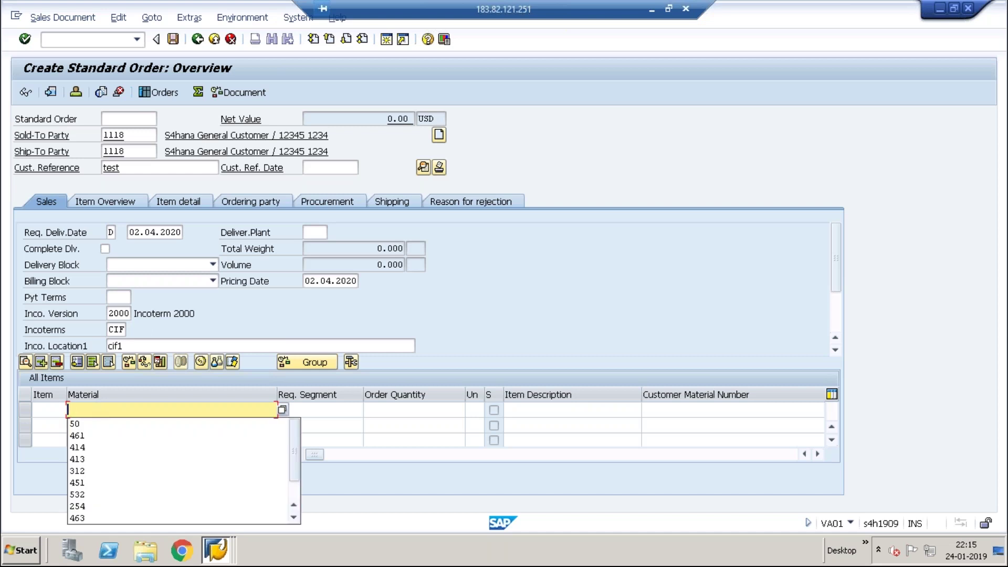
text(TG10)
click(413, 409)
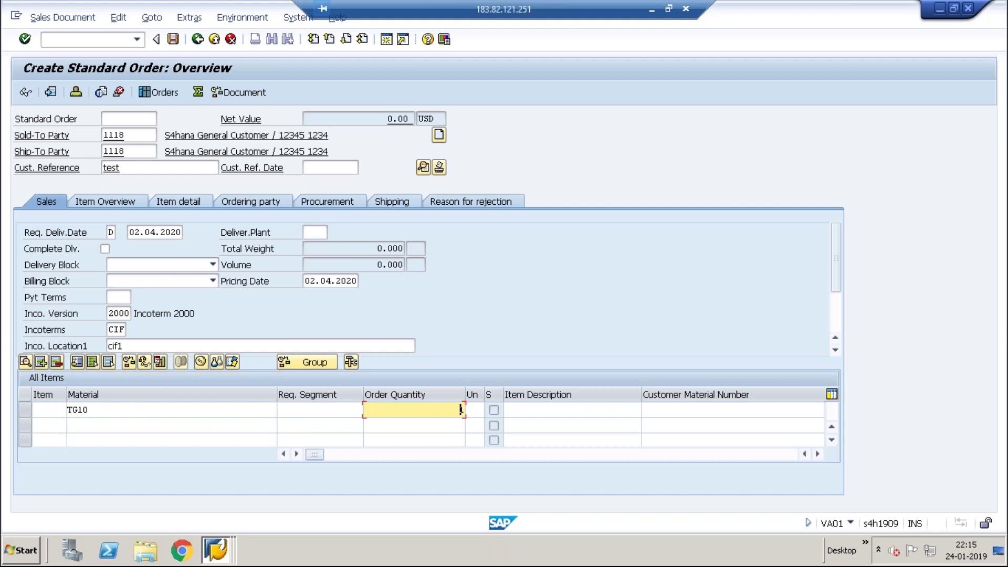
key(Return)
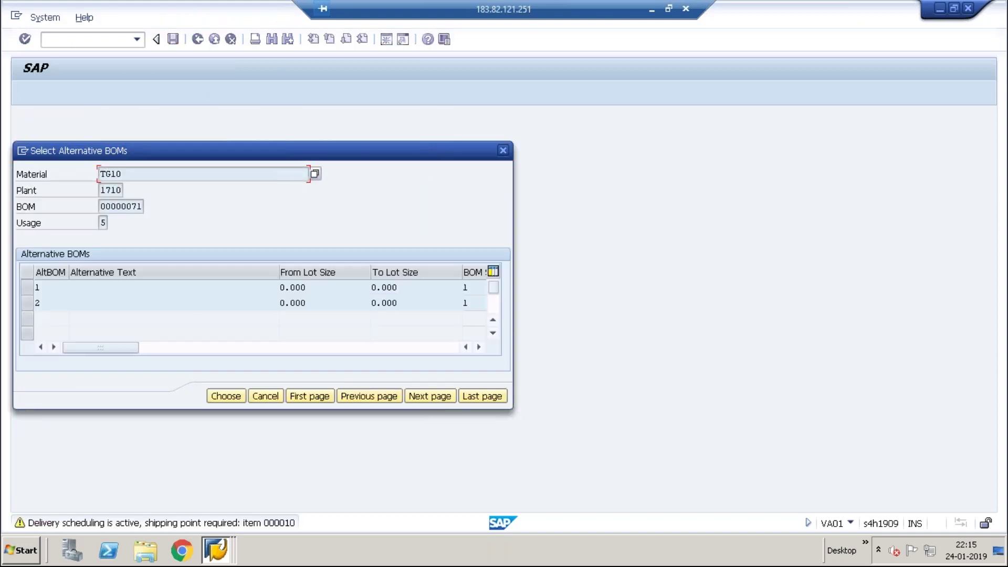
Step: Choose alternative BOM 1 for material TG10
click(225, 402)
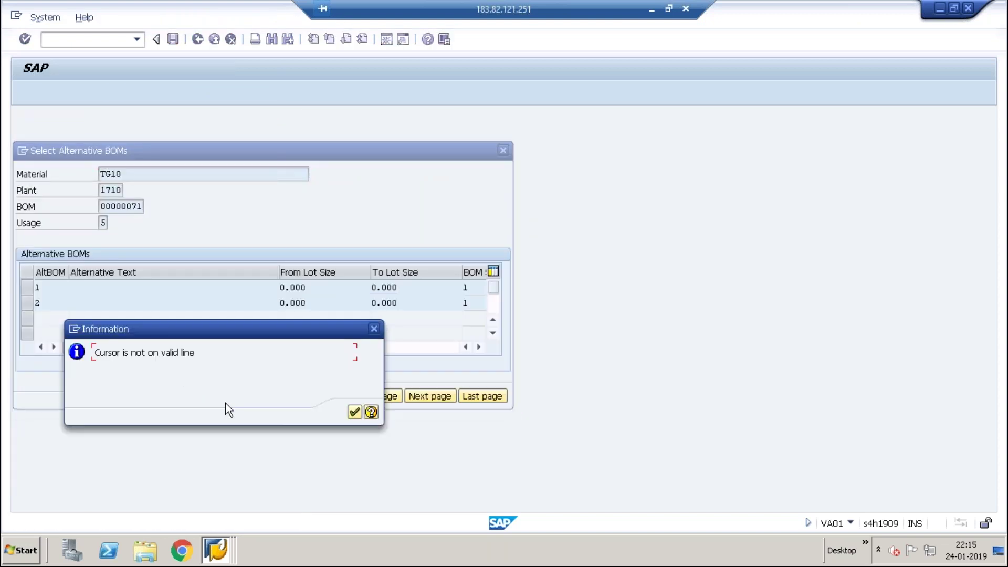
key(Return)
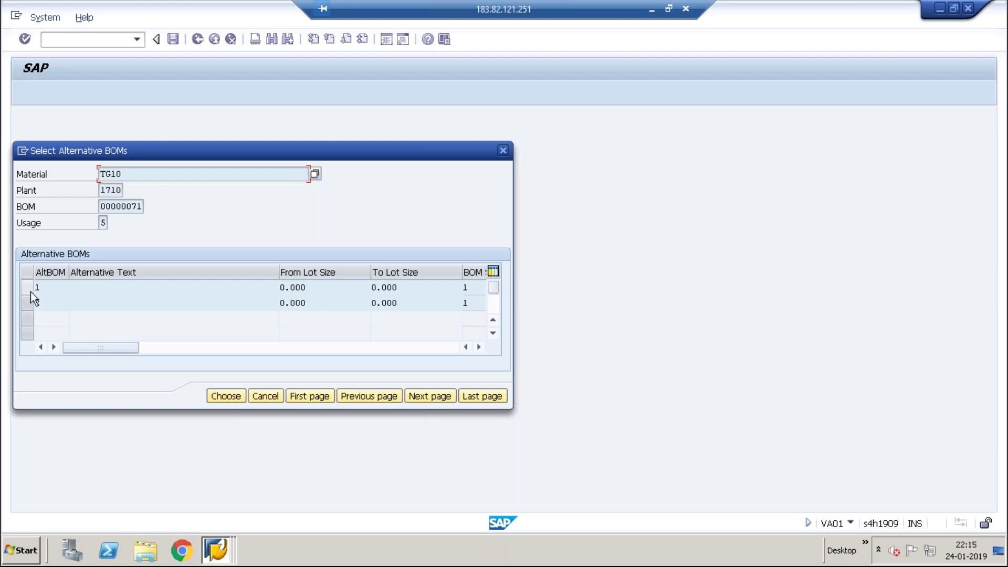
click(36, 289)
click(212, 399)
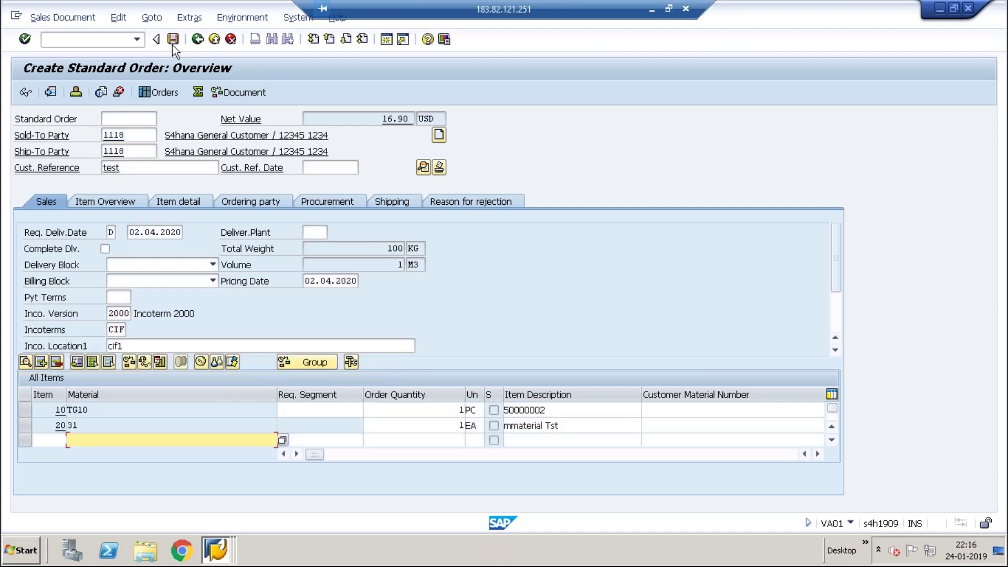
Step: Try to save the sales order and choose to edit the incomplete document
click(173, 42)
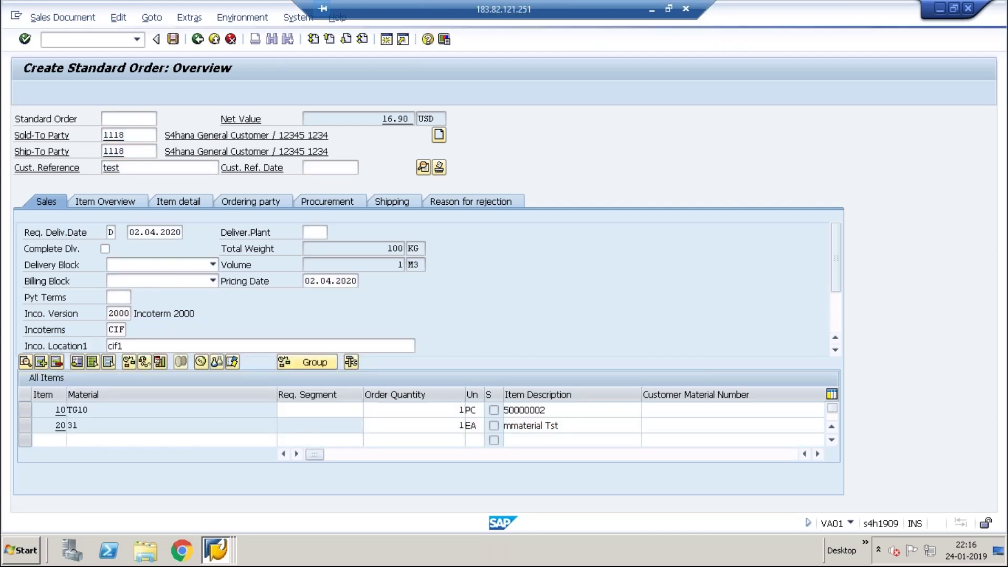
key(Return)
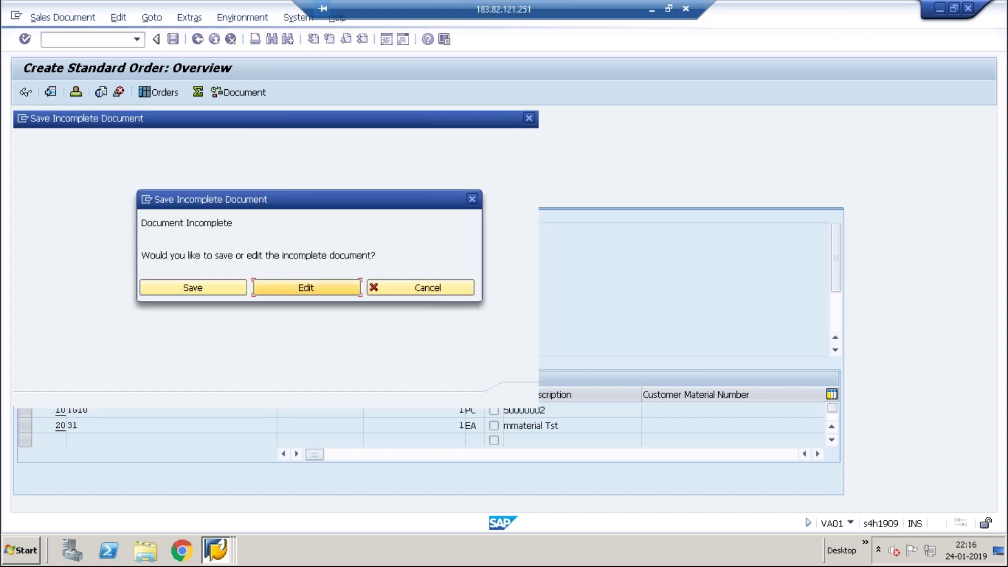
click(295, 292)
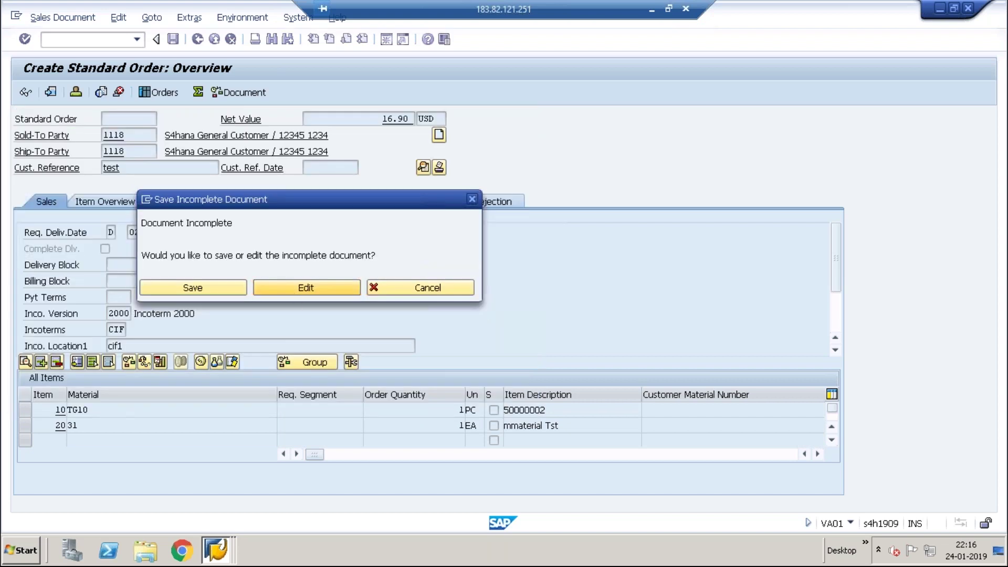
Step: Select the incompletion log entries for completion and set the header's payment terms to 0002
click(25, 211)
click(105, 92)
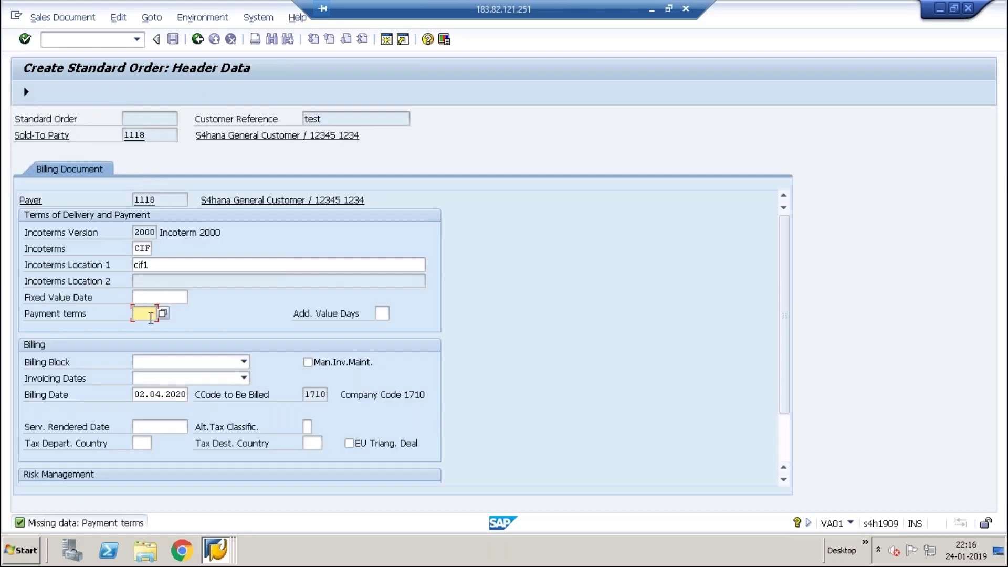
text(0002)
key(Return)
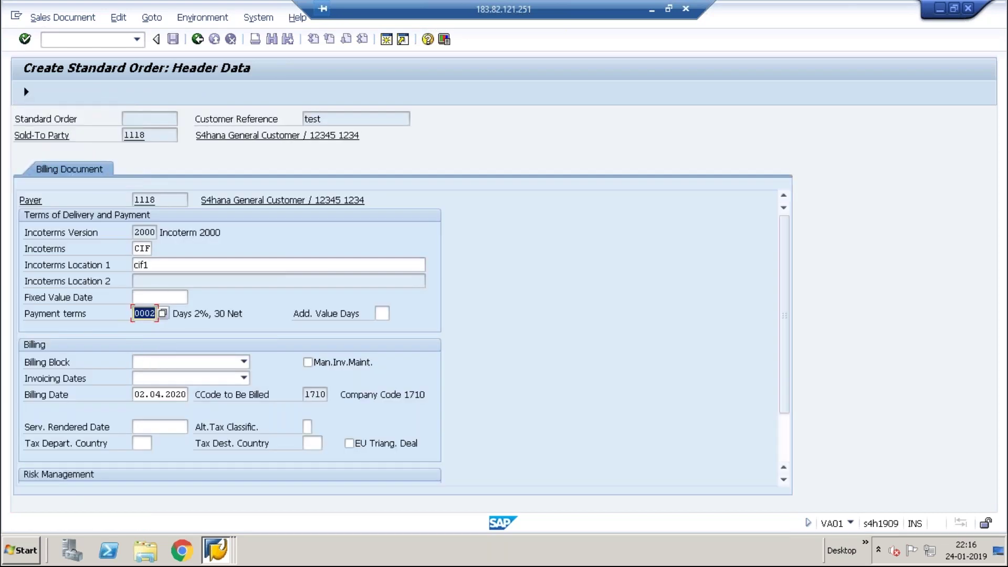
Step: View the missing shipping point data of item 10 and return to the order overview without filling it in
click(24, 93)
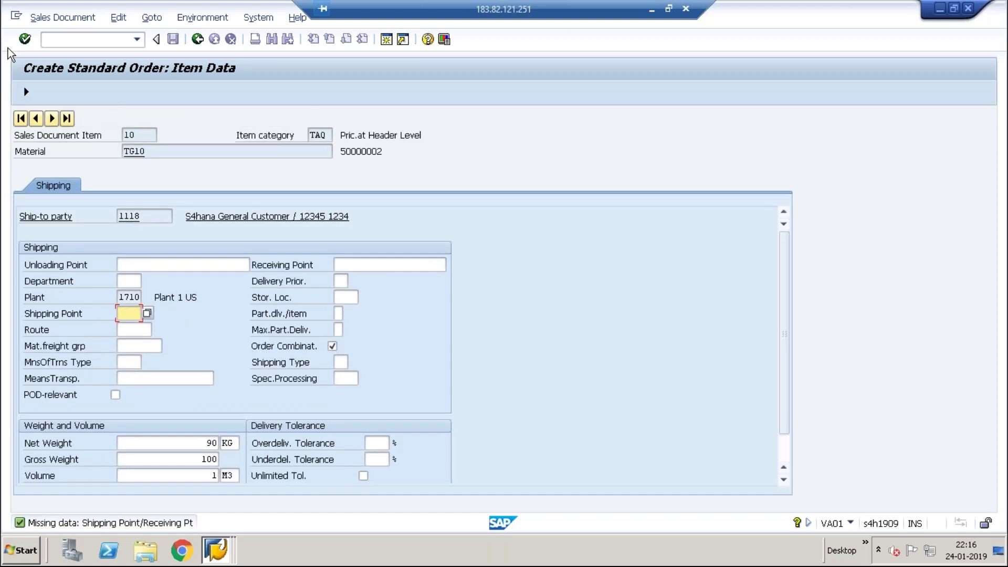
click(197, 39)
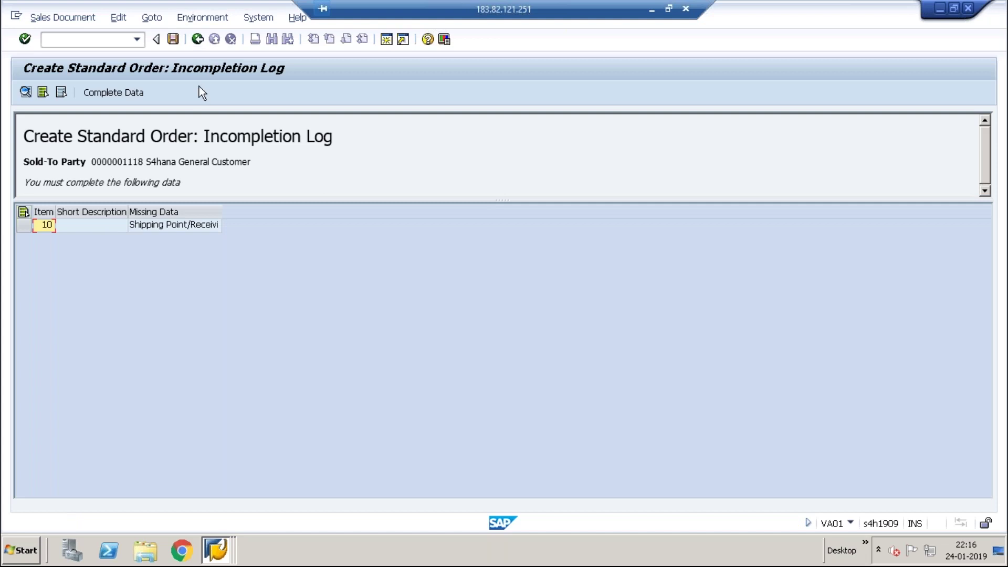
click(24, 225)
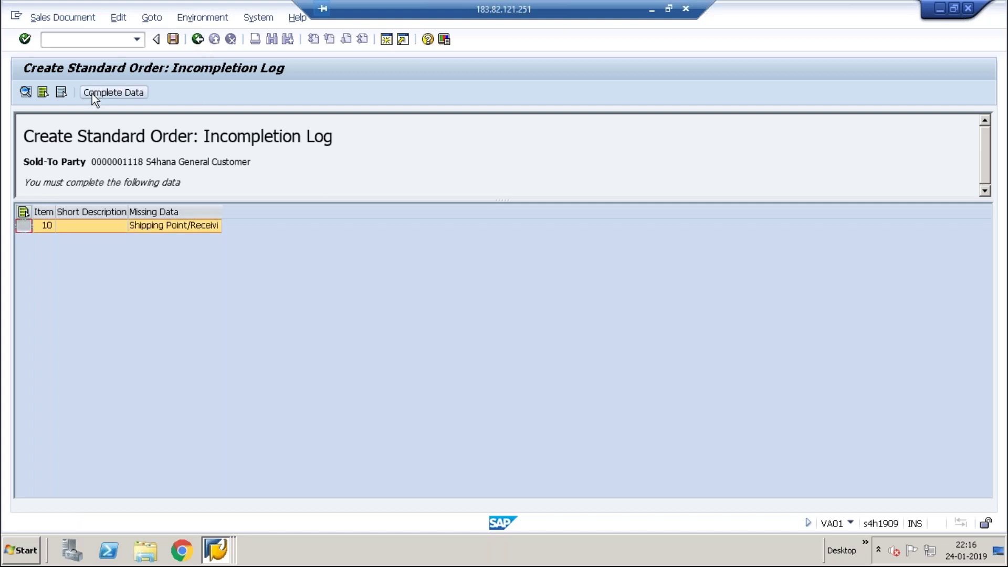
click(93, 94)
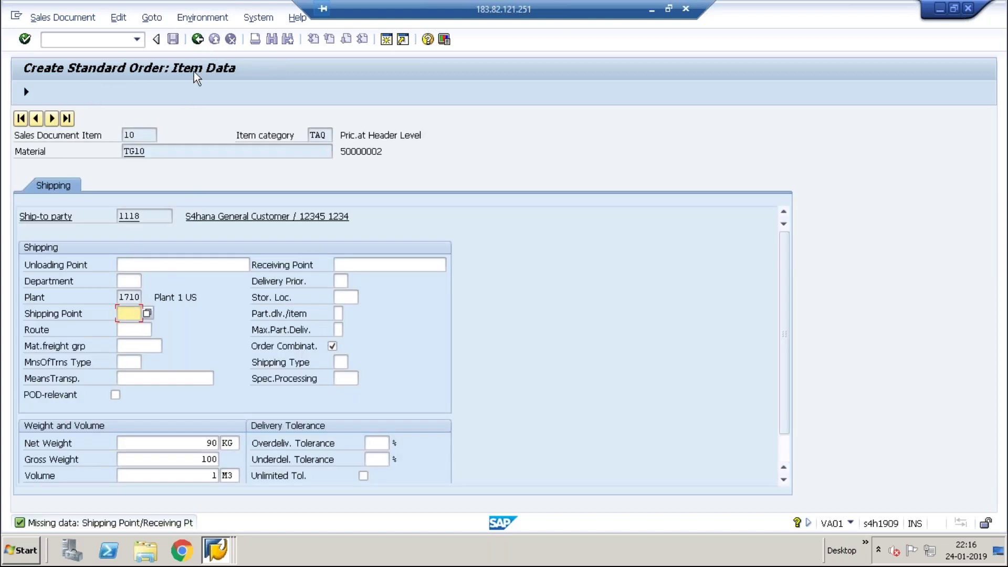
click(198, 39)
click(197, 39)
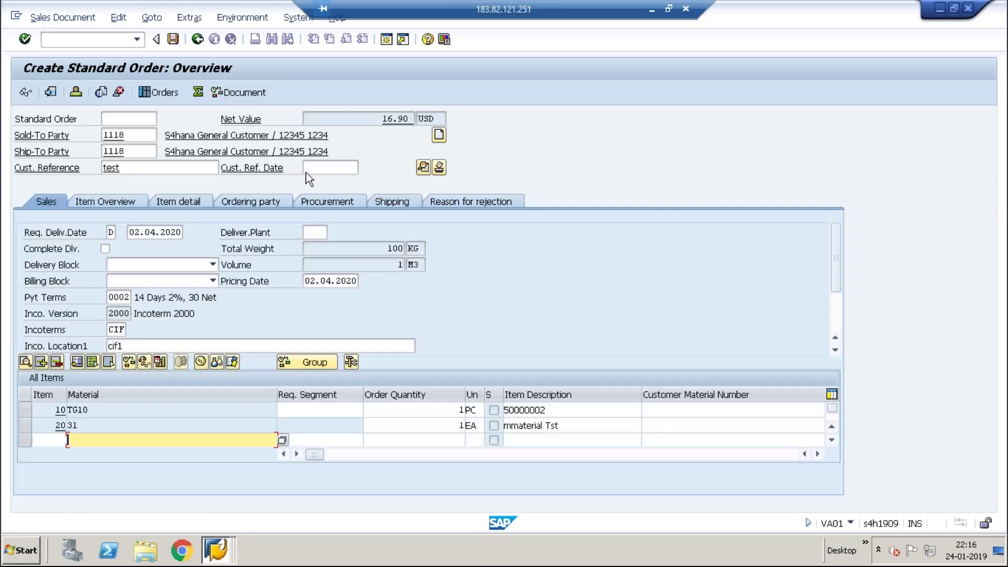
Step: View the sales order's output request and return to the order overview
click(438, 167)
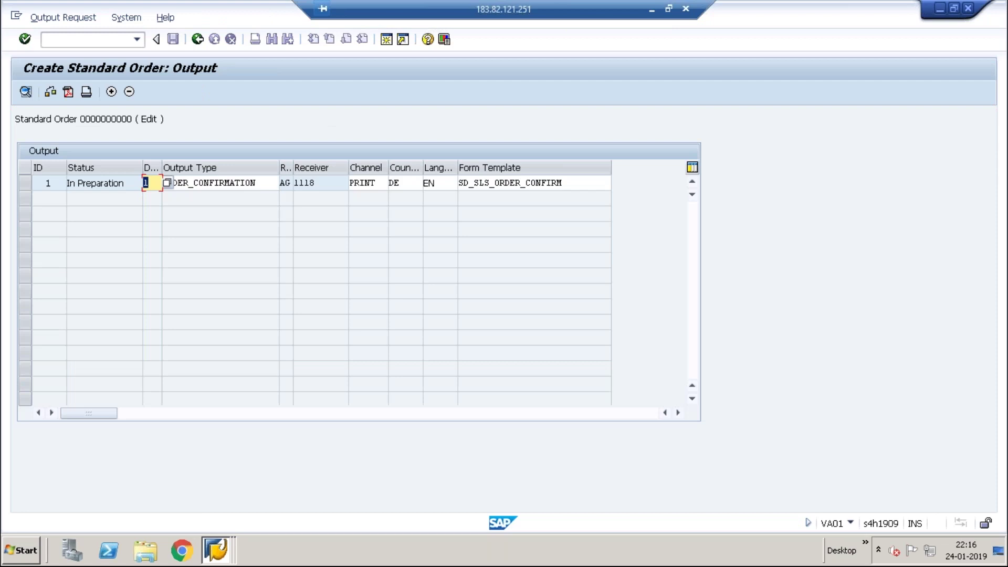
click(197, 40)
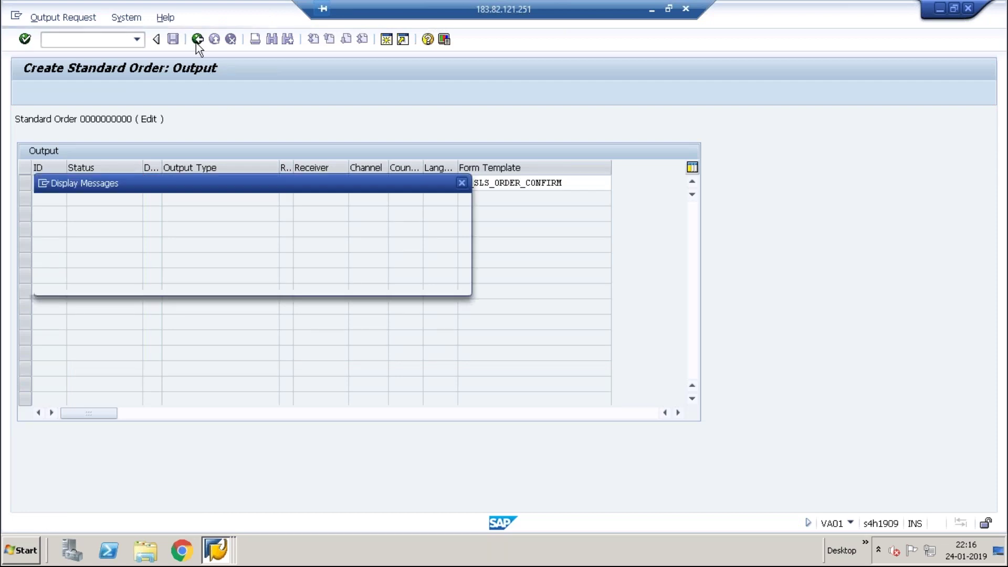
click(460, 286)
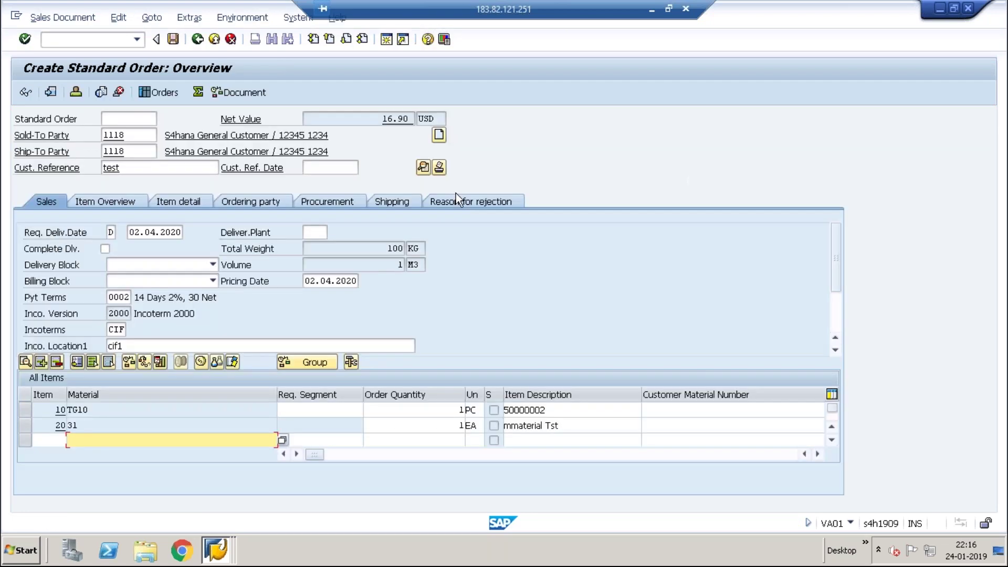
Step: Open the shipping data in the sales order's header
click(421, 170)
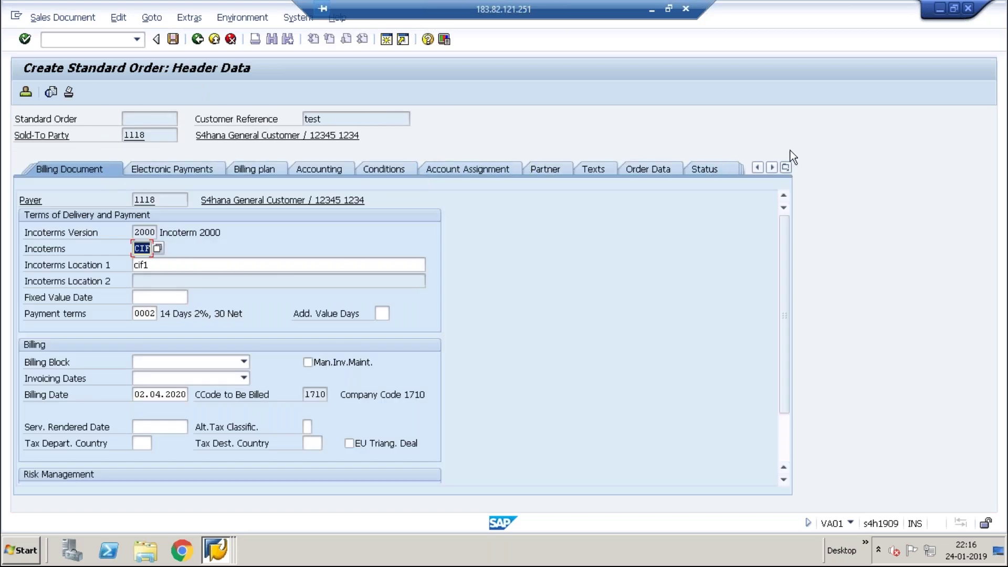
click(786, 168)
click(800, 184)
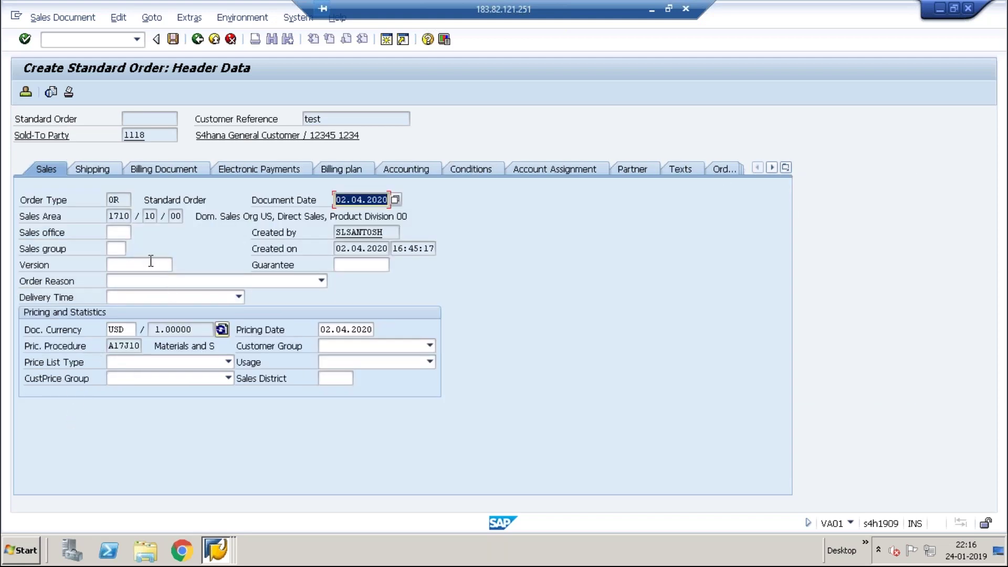
click(105, 169)
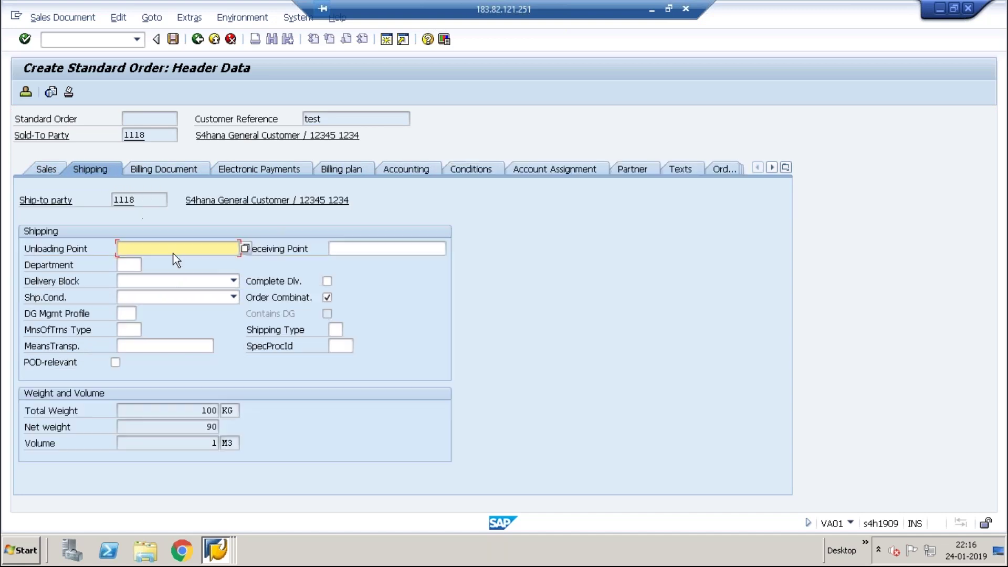
Step: Choose a shipping condition in the header shipping data and save the sales order to trigger the debugger
click(138, 301)
key(Down)
key(Down)
key(Down)
key(Down)
key(Down)
key(Down)
key(Down)
key(Return)
click(191, 353)
click(173, 40)
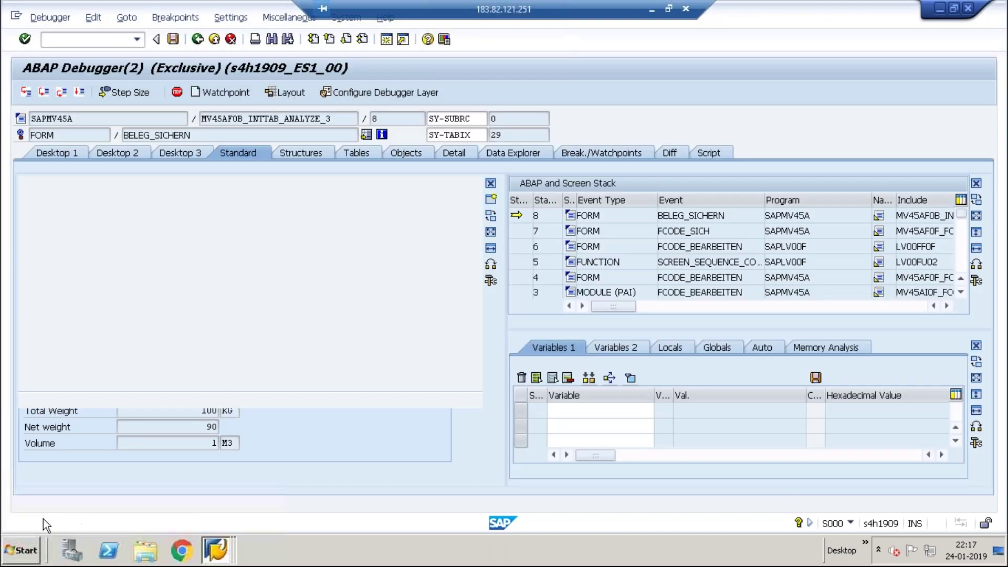
Step: Examine the include name and the USEREXIT_SAVE_DOCUMENT text string at the breakpoint in the debugger
drag(332, 119, 198, 112)
click(201, 117)
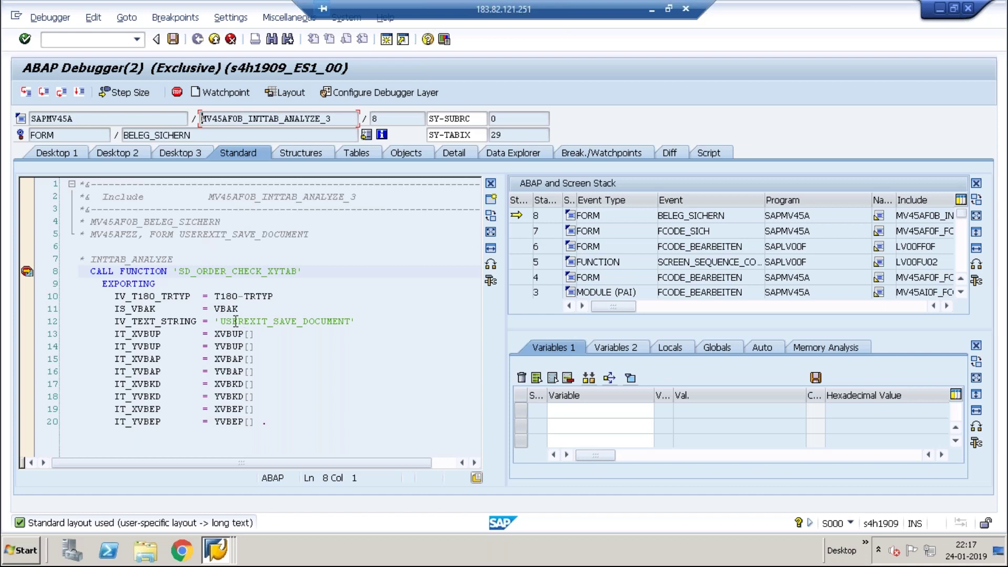
drag(235, 321, 357, 321)
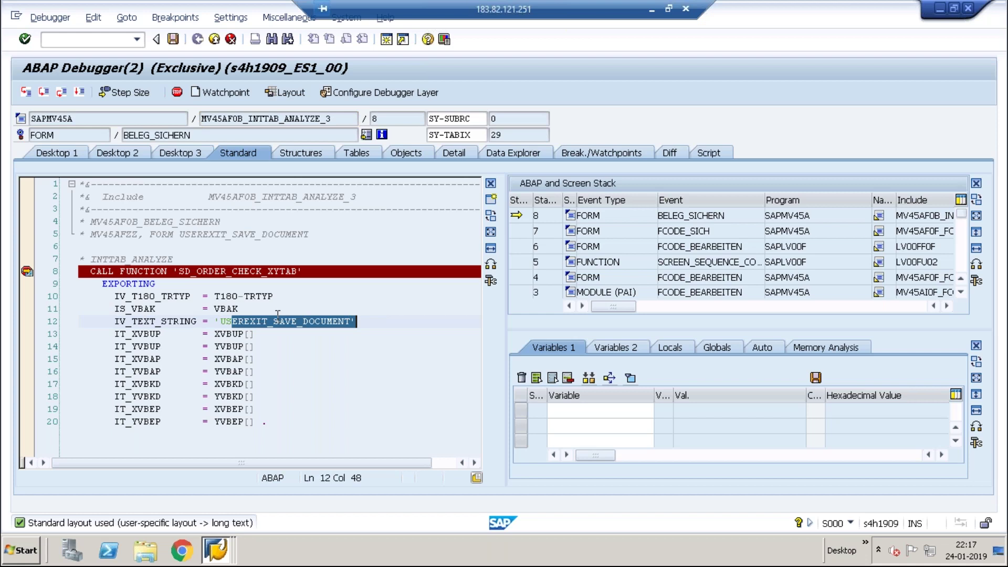
click(254, 322)
click(206, 118)
click(221, 321)
drag(221, 321, 368, 327)
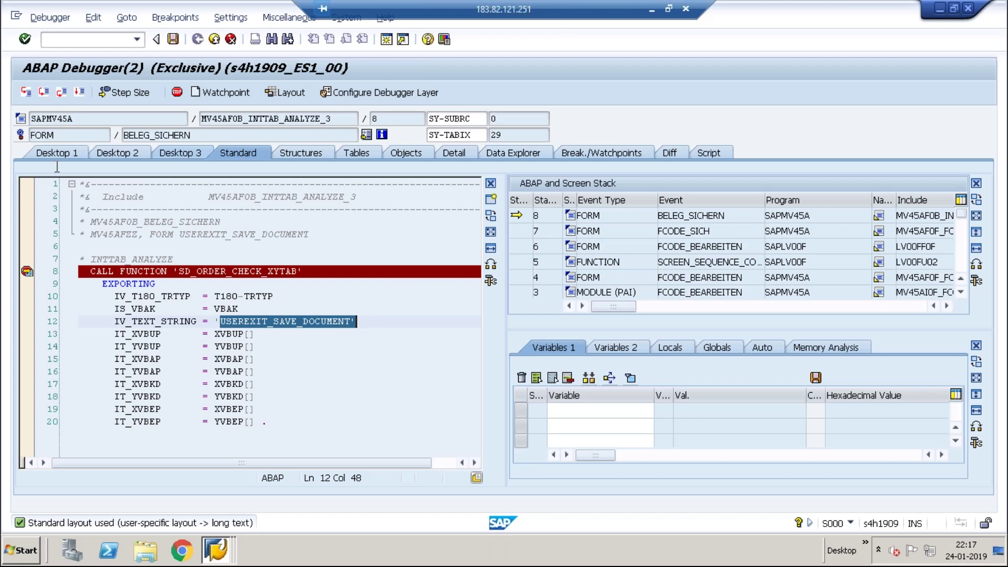
Step: Leave the debugger and open transaction IW31
click(88, 39)
text(/n)
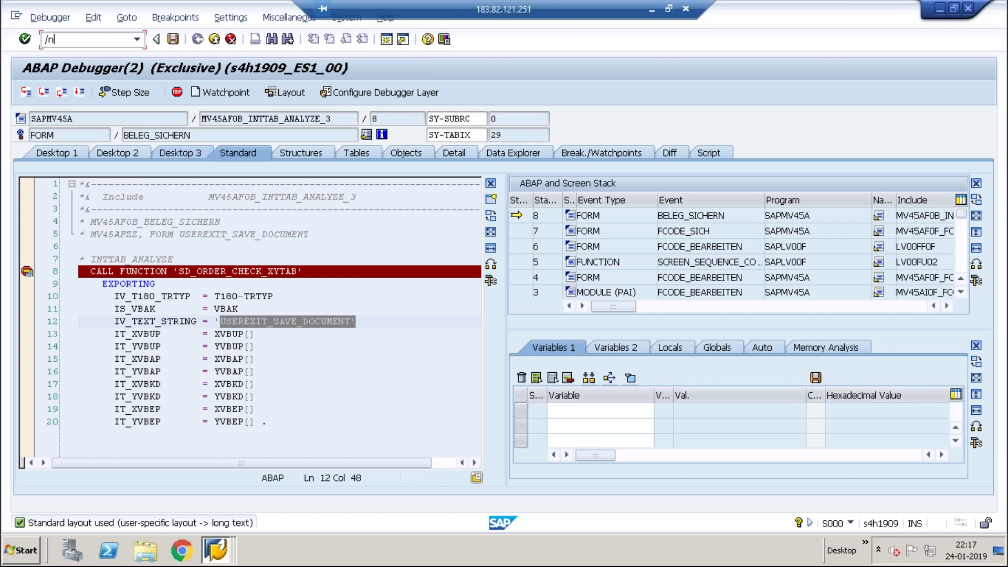
text(iw31)
key(Return)
key(Return)
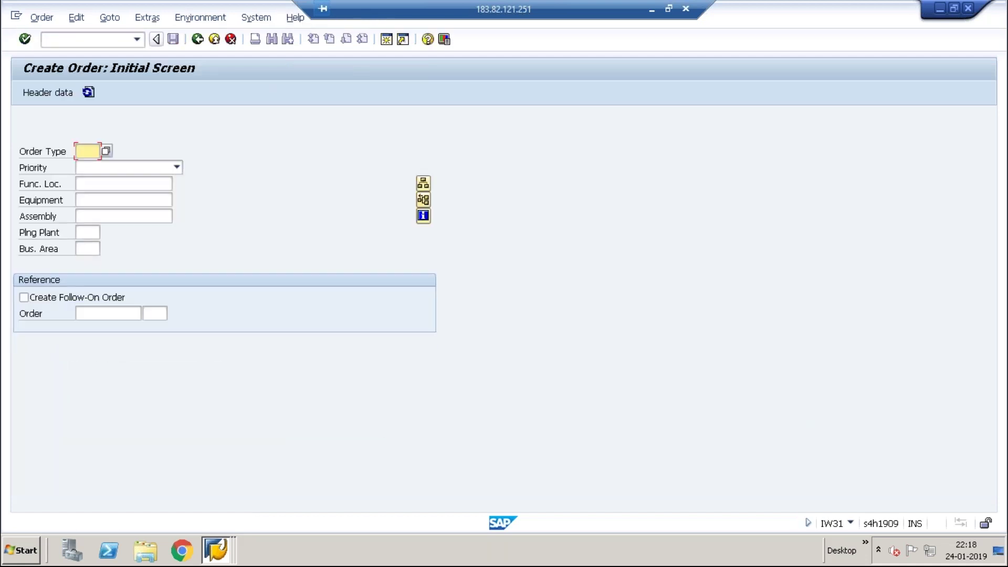
Step: Check the transaction and program names of IW31 in the system status, then close the status window
click(257, 19)
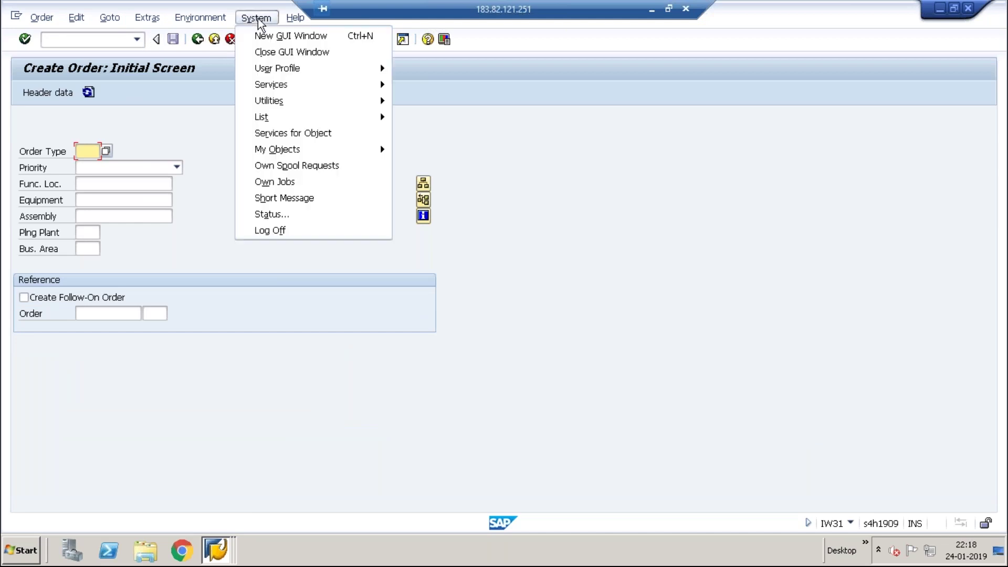
click(271, 214)
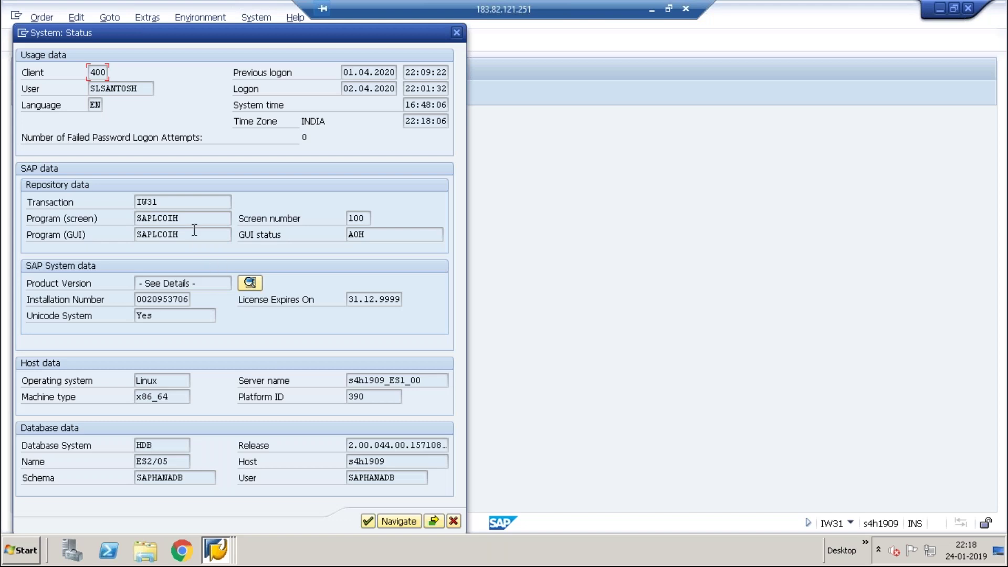
double_click(143, 202)
key(Right)
click(458, 37)
Step: Open transaction SE93 and display the definition of IW31 to read its package
click(58, 37)
text(/n)
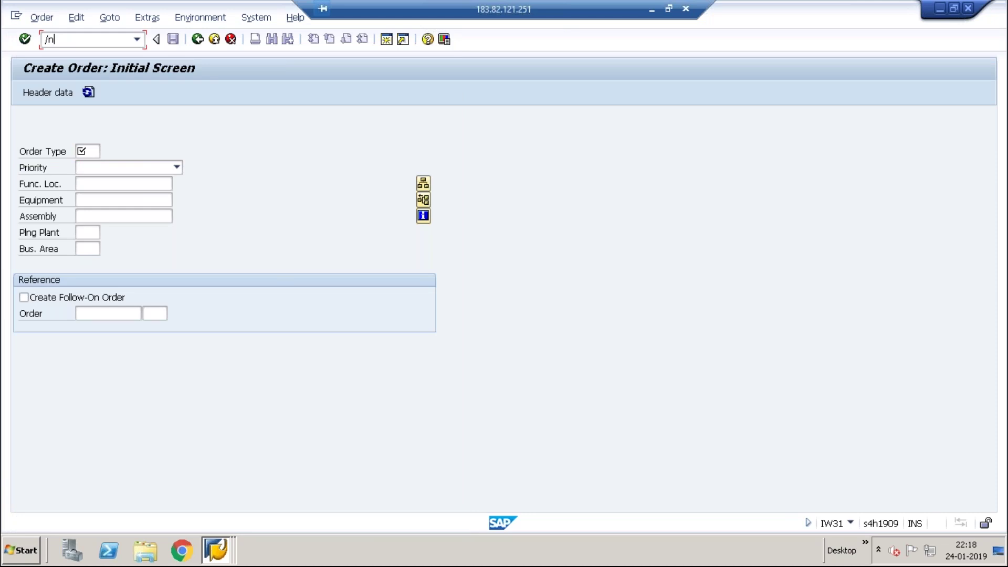
text(se93)
key(Return)
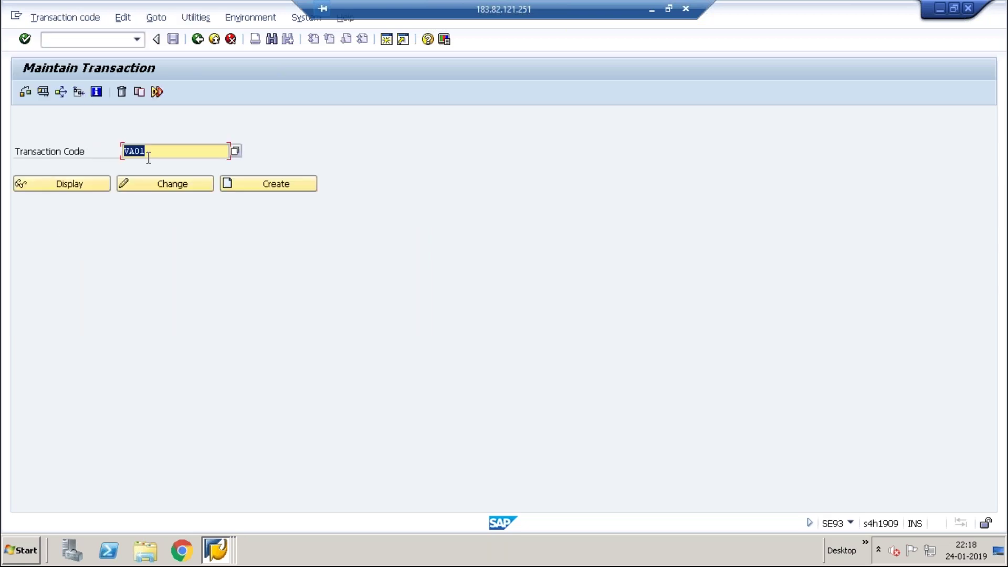
key(BackSpace)
text(IW31)
click(70, 185)
click(159, 135)
click(133, 136)
click(77, 39)
text(/nsmod)
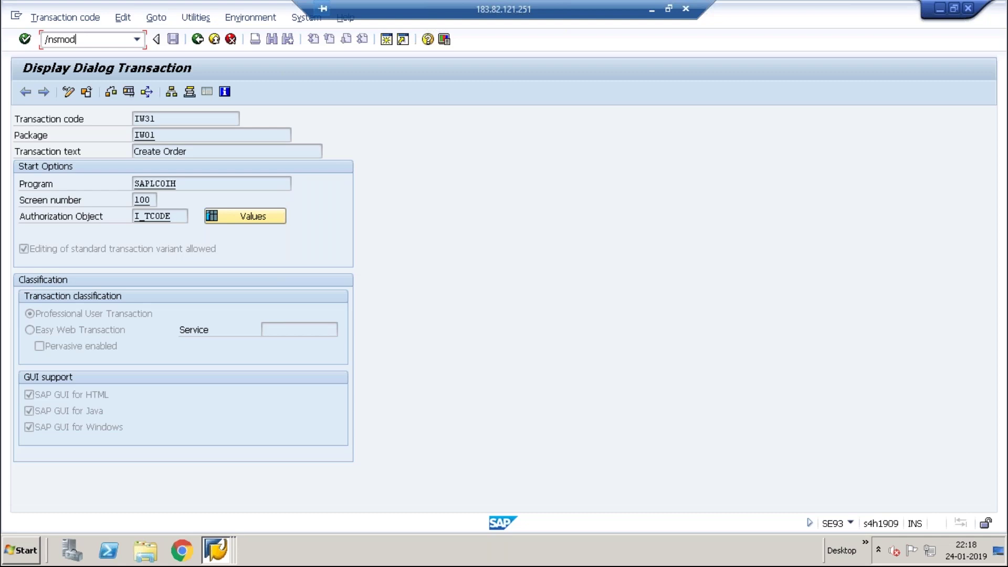
key(Return)
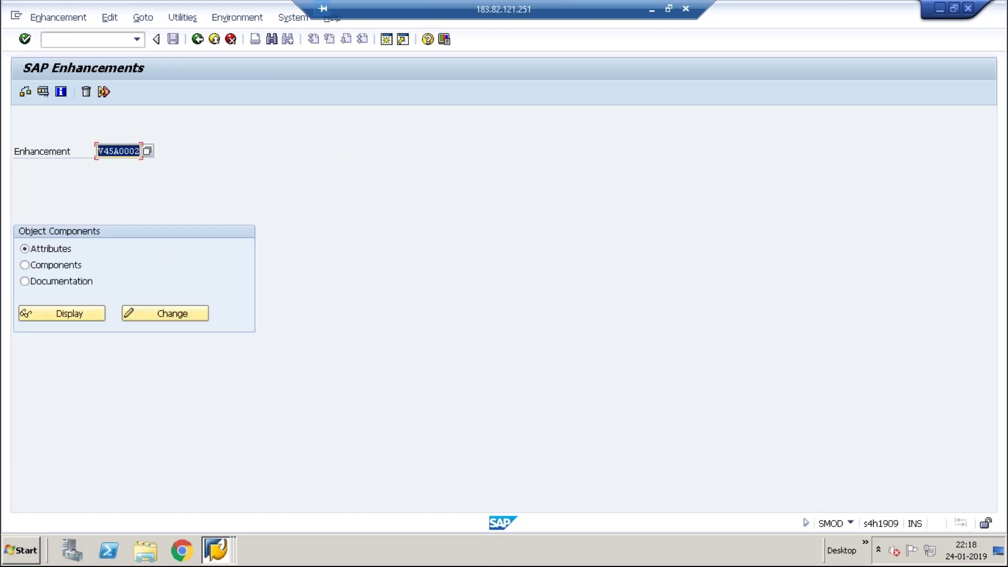
Step: Open transaction SE84 and bring up the search for customer exit enhancements
click(89, 39)
text(/nse84)
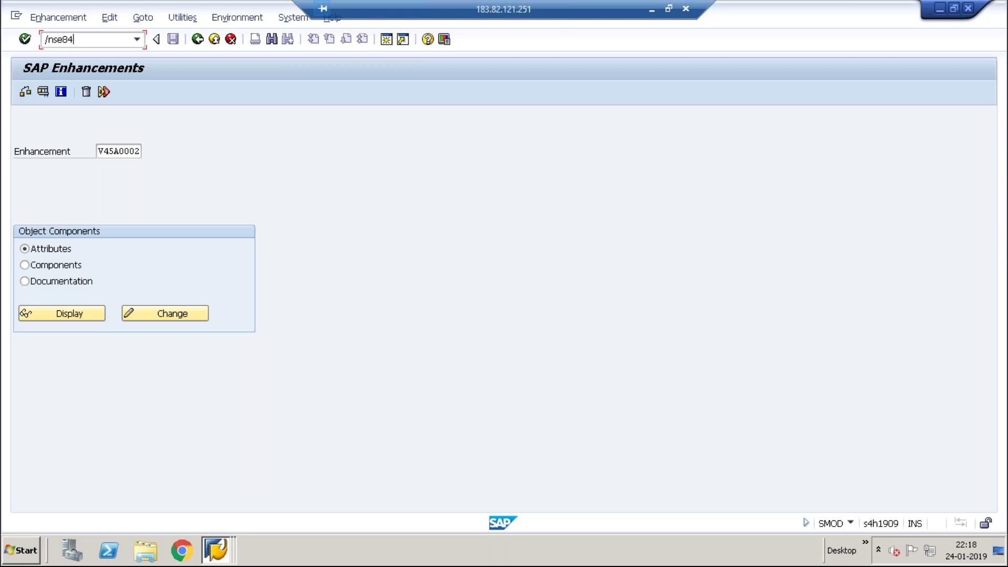
key(Return)
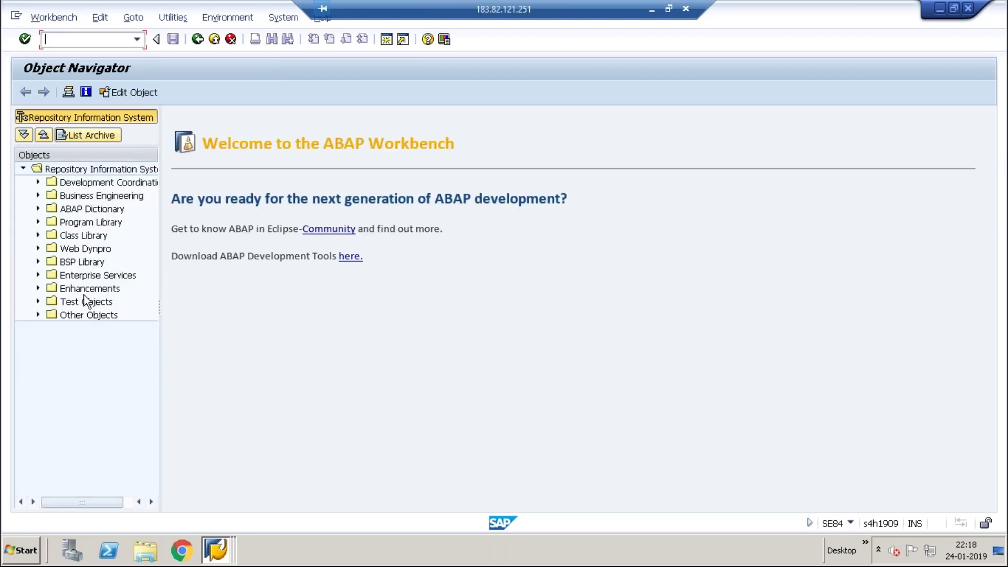
click(78, 290)
click(38, 288)
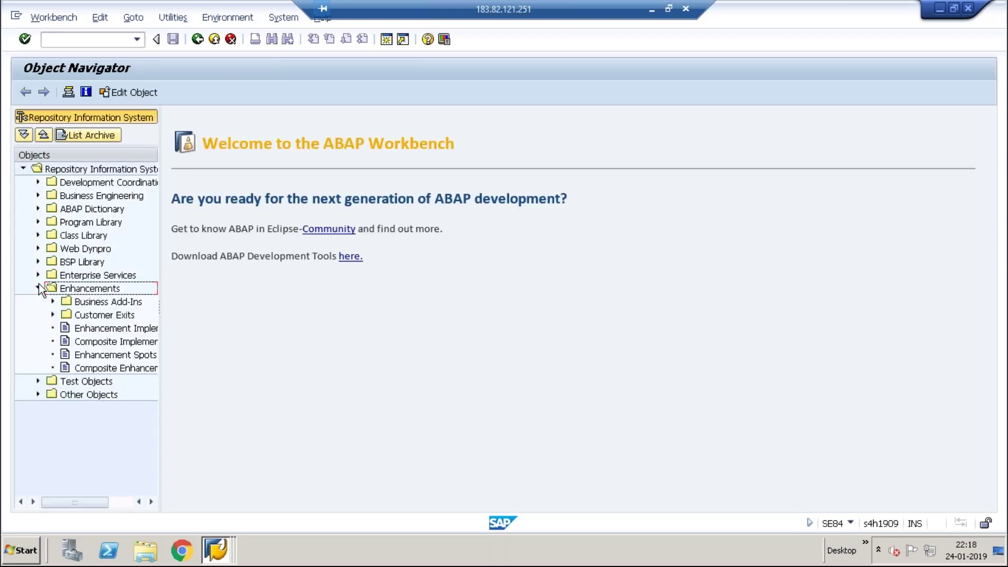
double_click(90, 317)
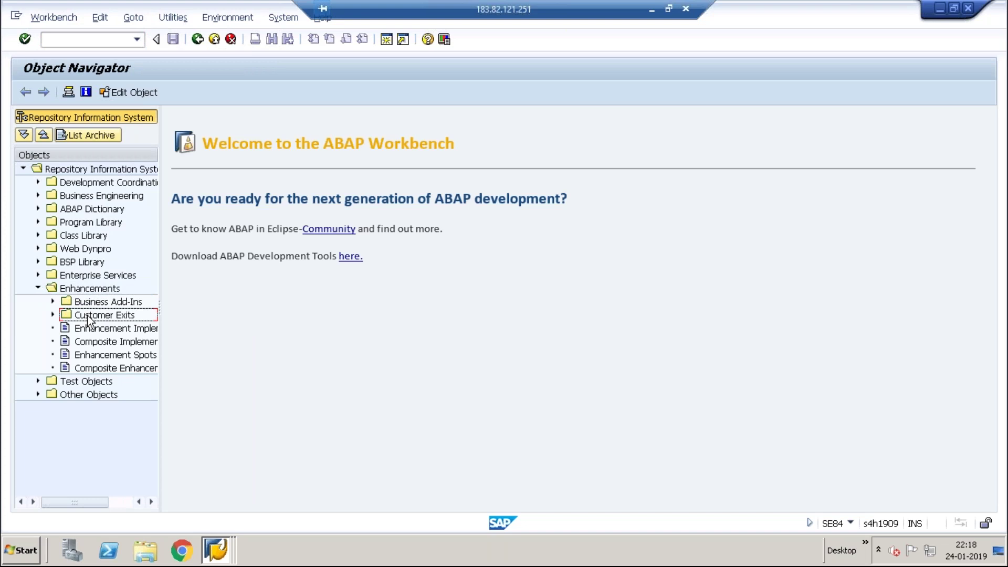
double_click(91, 331)
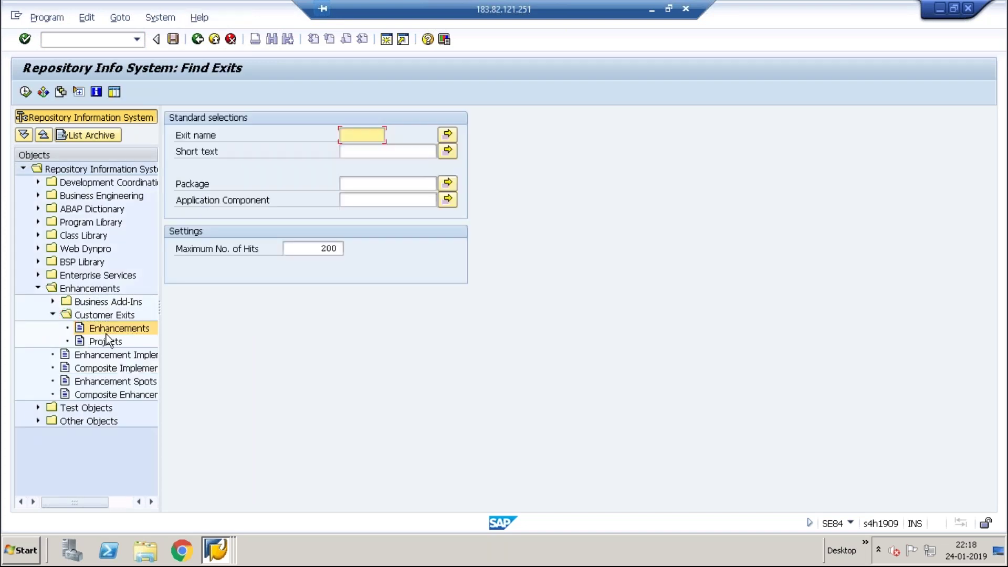
Step: Search for exits belonging to package IW01
click(355, 180)
text(IW01)
click(25, 92)
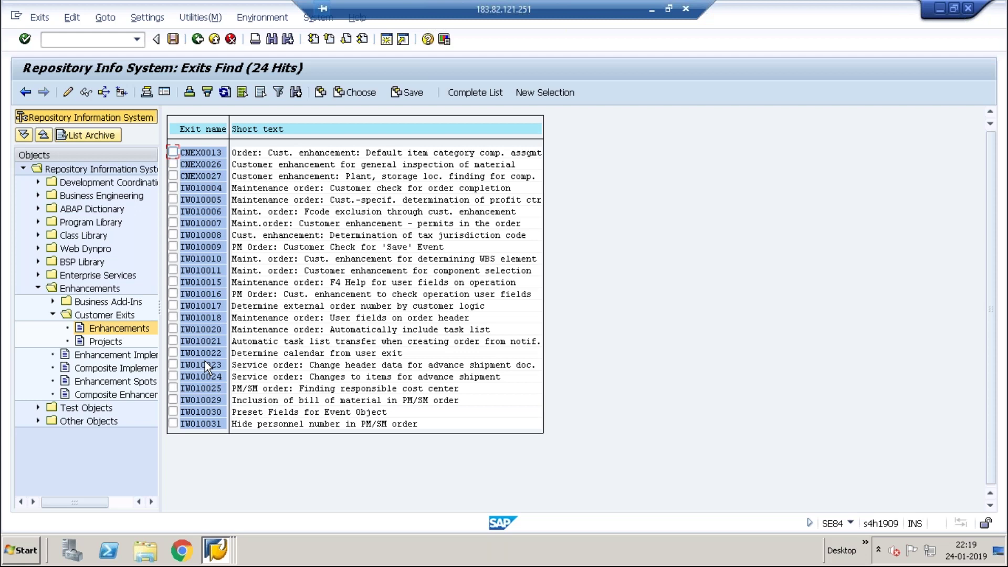
Step: Return to transaction SE93 and display the definition of IW31 again
click(105, 45)
text(/n)
text(se84)
key(Return)
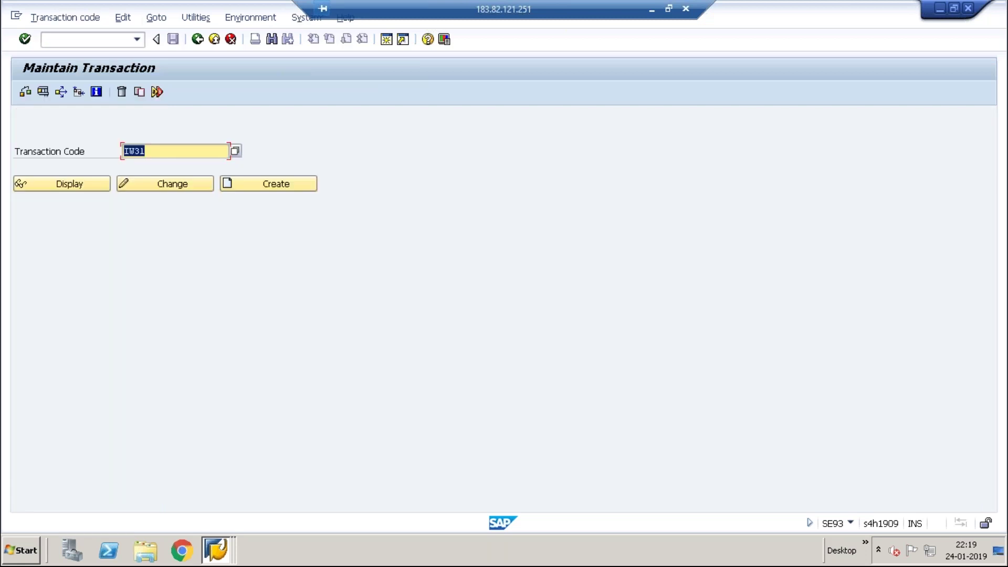
click(92, 183)
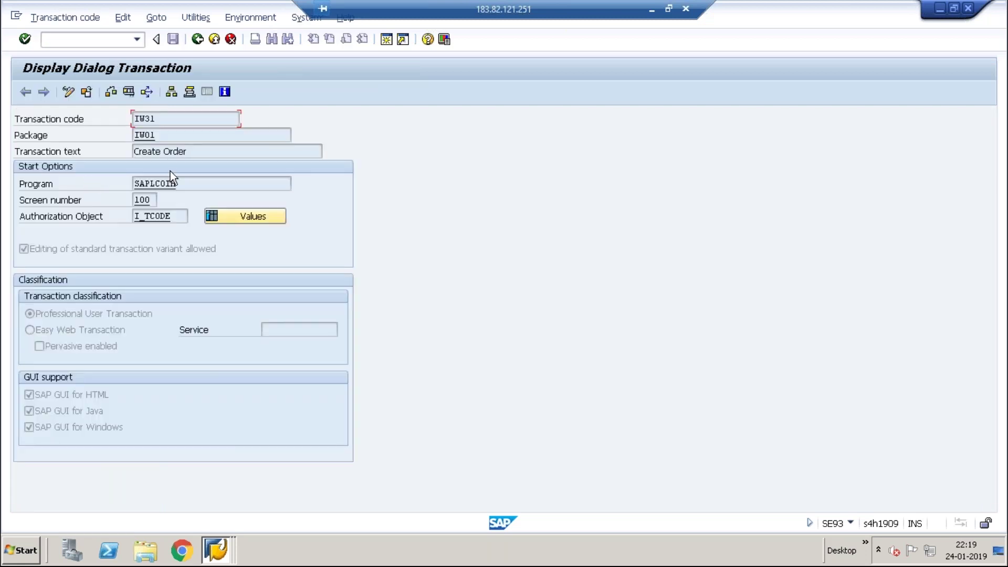
Step: Check the program and the package in the object directory entry of IW31, then return to the transaction code entry
drag(186, 183, 123, 184)
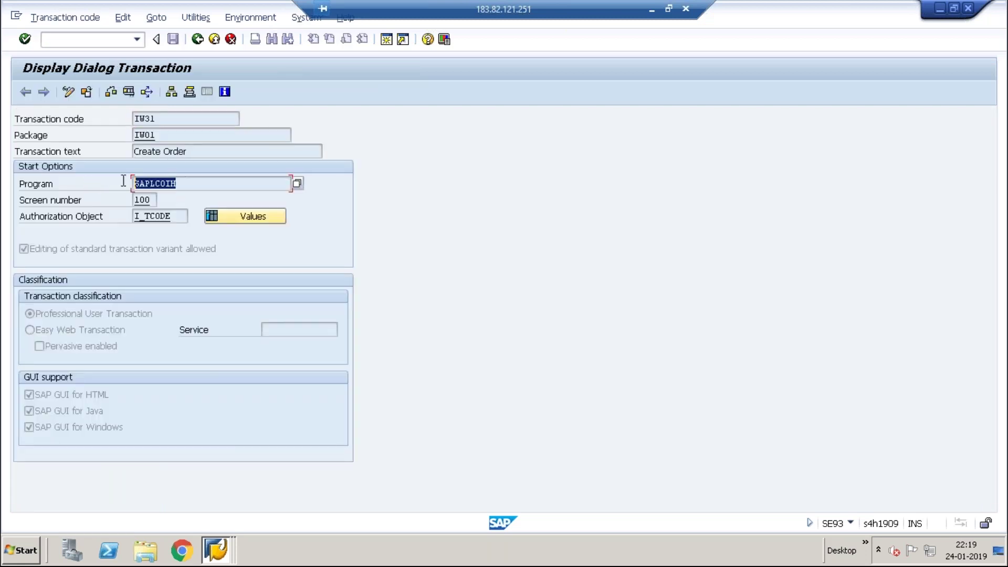
click(123, 17)
mouse_move(170, 24)
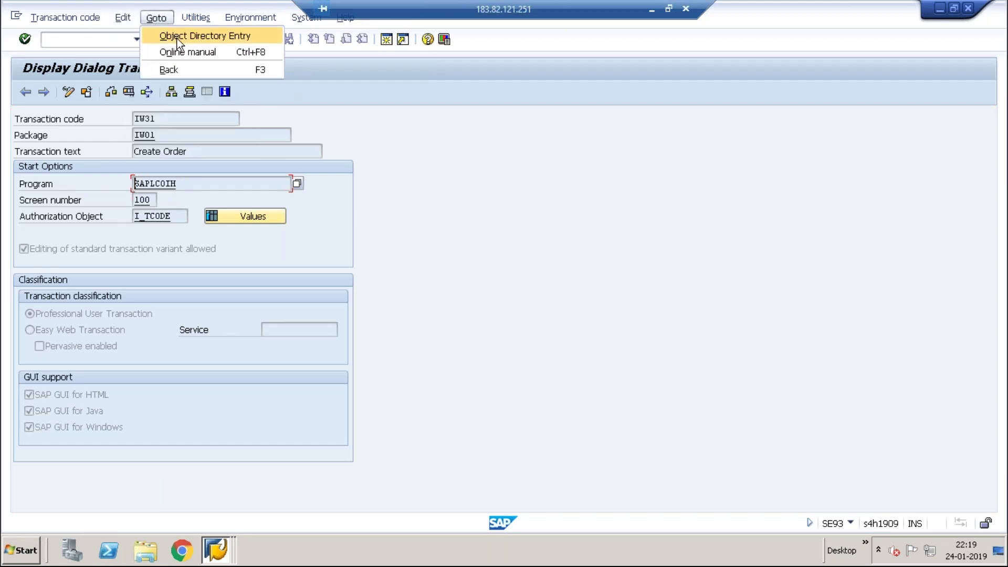
click(177, 37)
drag(254, 222, 215, 223)
drag(215, 155, 518, 112)
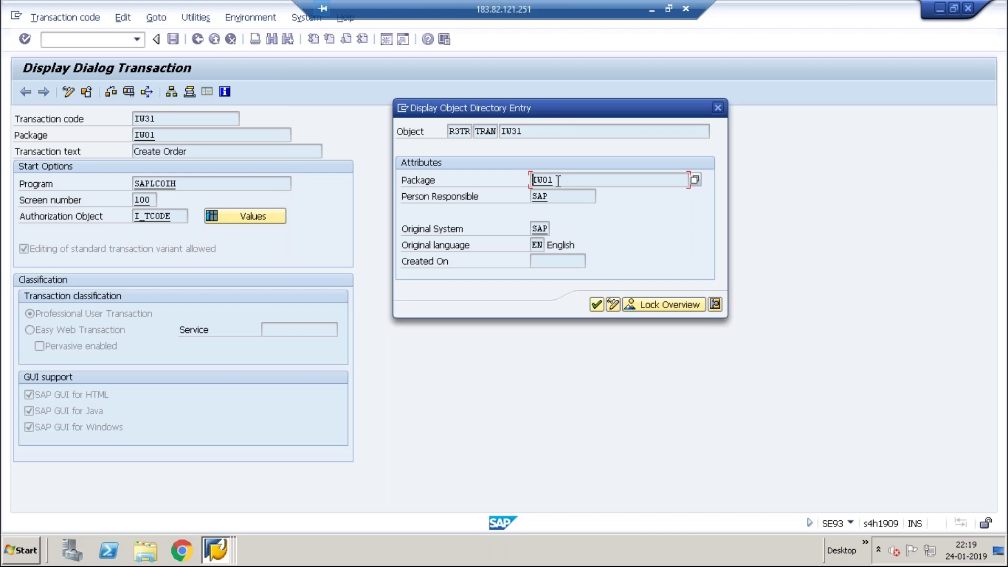
click(717, 108)
click(87, 42)
key(F3)
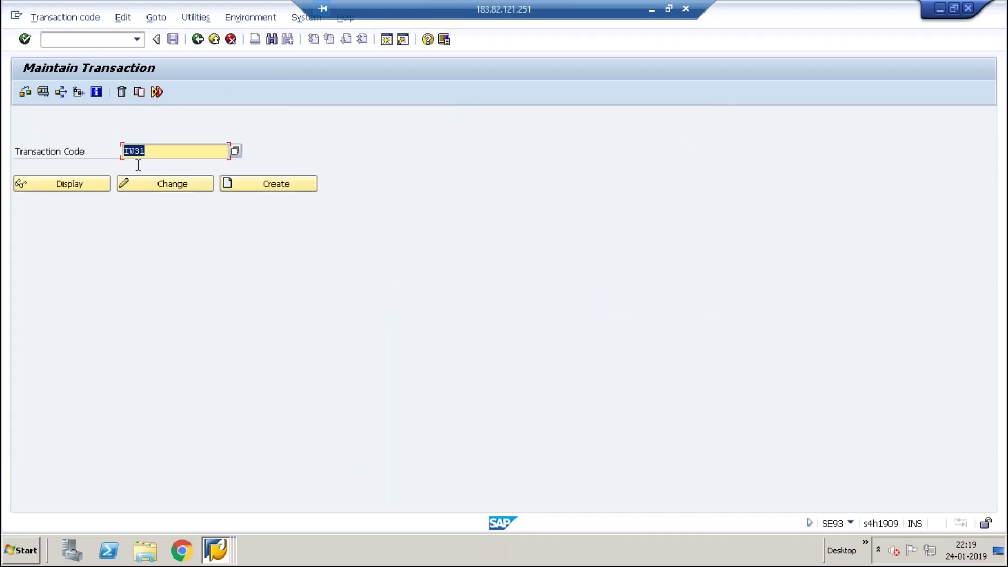
Step: Set the transaction code to IW51 and open its definition in change mode, accepting the repair notice
click(160, 154)
key(BackSpace)
key(BackSpace)
text(51)
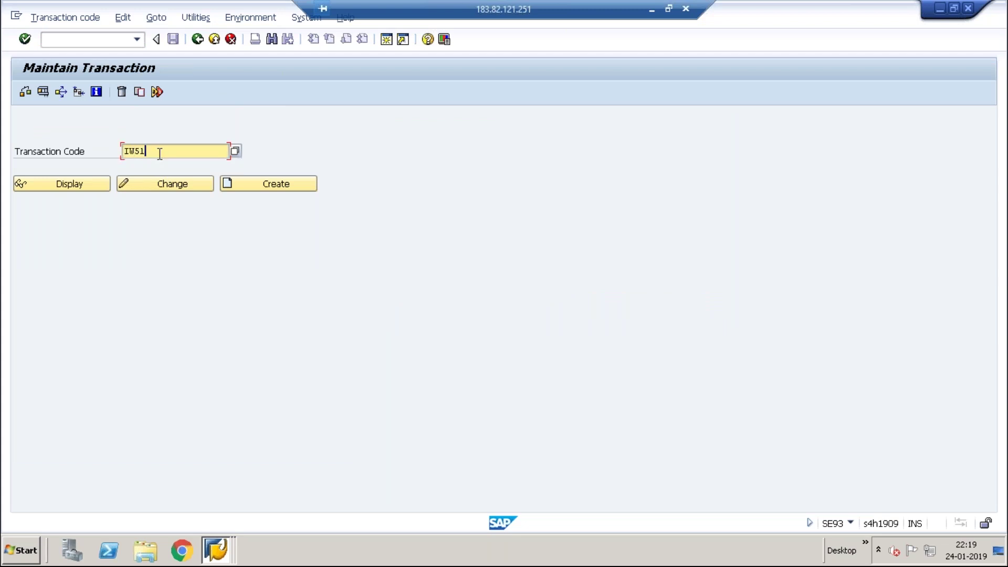
click(128, 187)
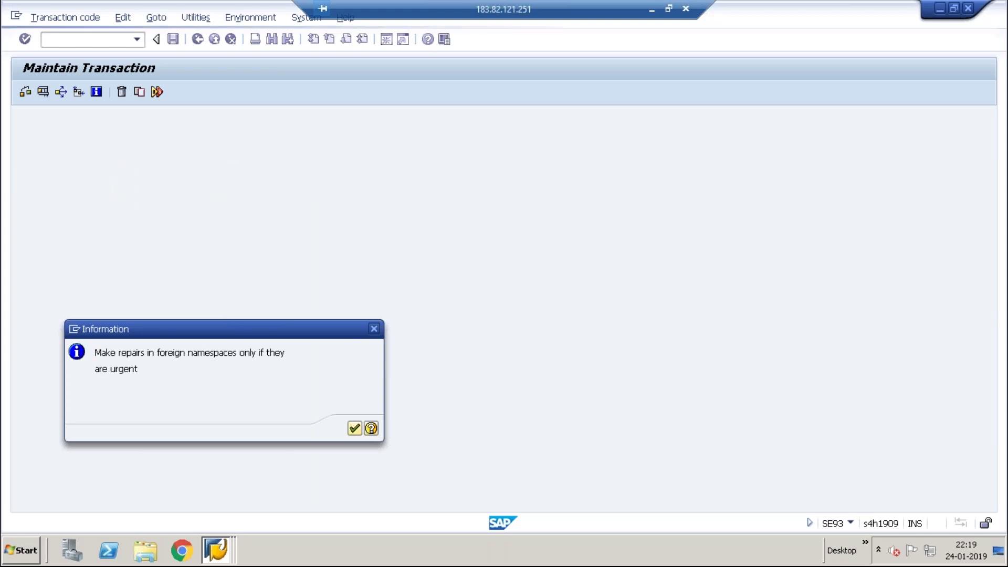
key(Return)
Step: Check the program of IW51 and the package in its object directory entry, then close the entry
drag(191, 183, 134, 183)
click(134, 183)
click(156, 18)
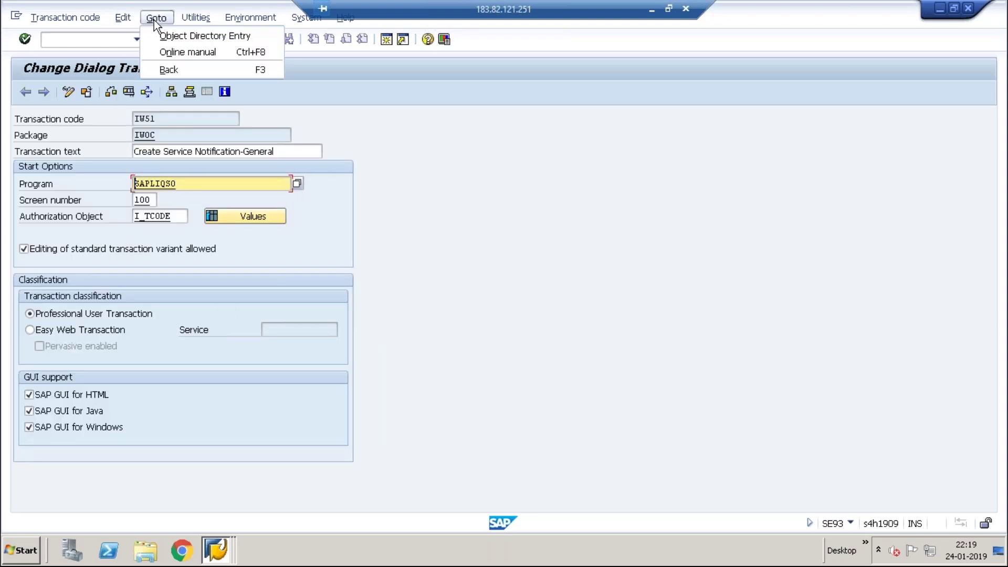
click(170, 37)
drag(254, 221, 221, 221)
click(230, 222)
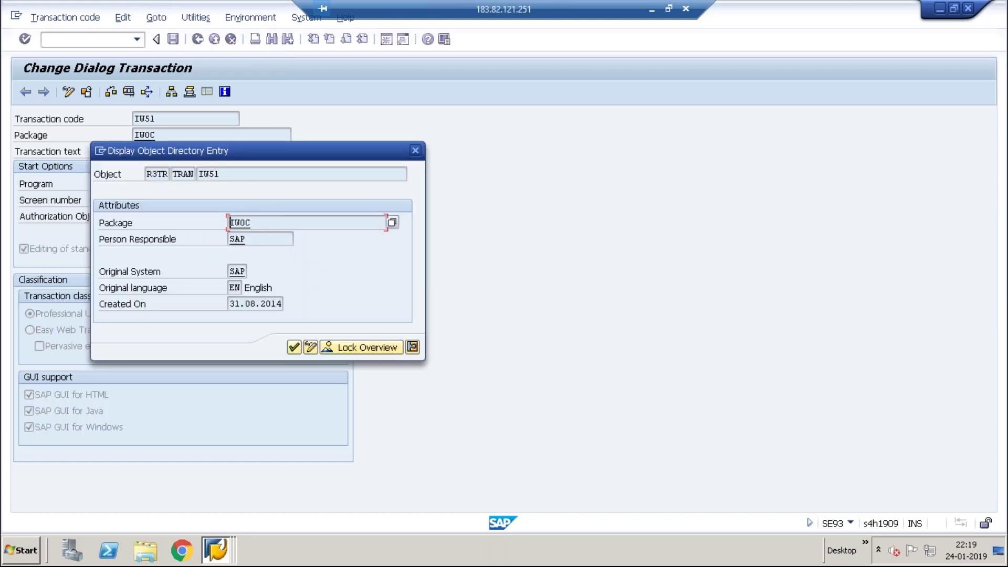
click(415, 151)
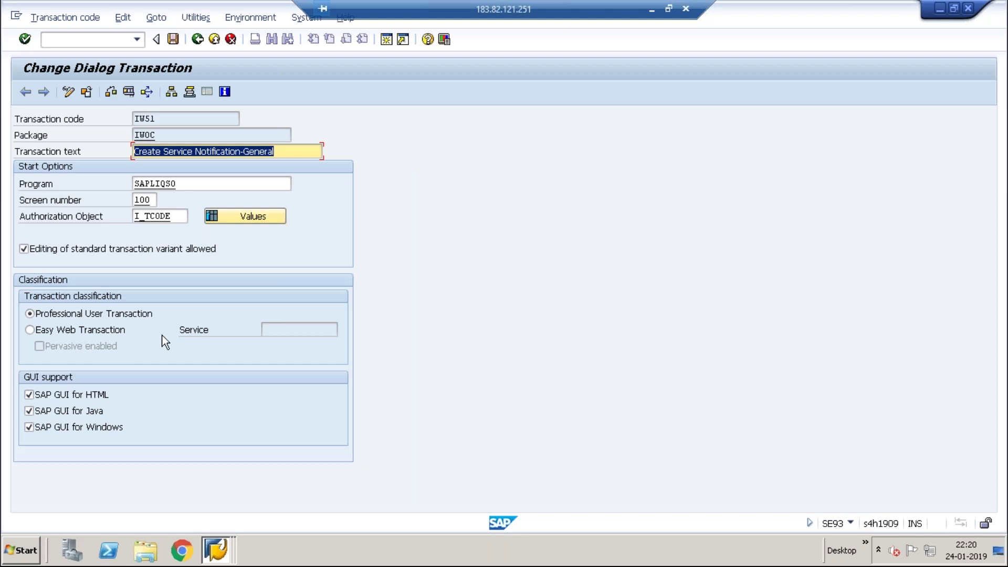
Step: Switch to a new Notepad document and write the heading "how to identify User exist" with separate lines "TC" and "Program" below it
click(21, 550)
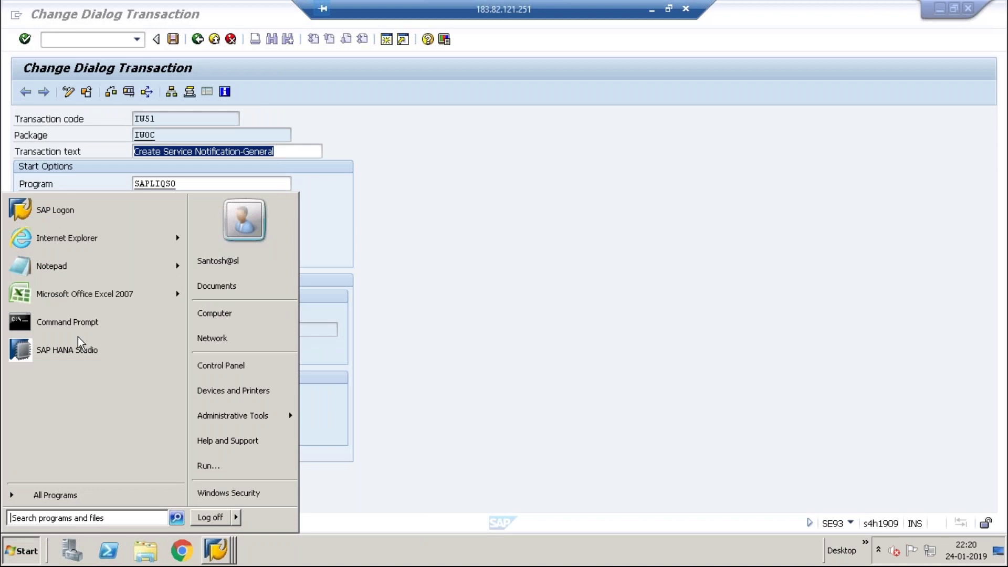
click(78, 265)
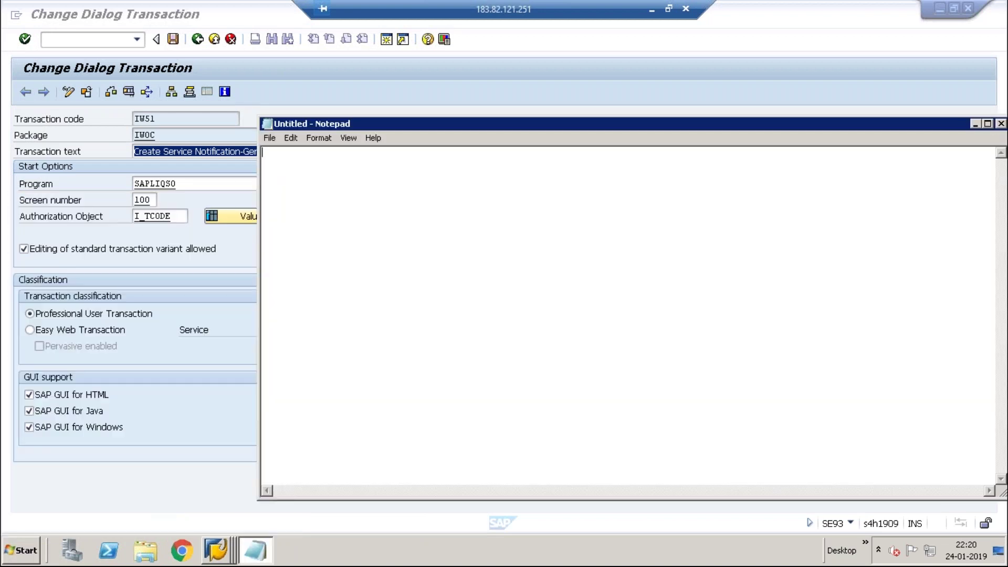
text(how to identify User exist)
key(Return)
text(TC)
key(Return)
key(Return)
key(Return)
text(Pr)
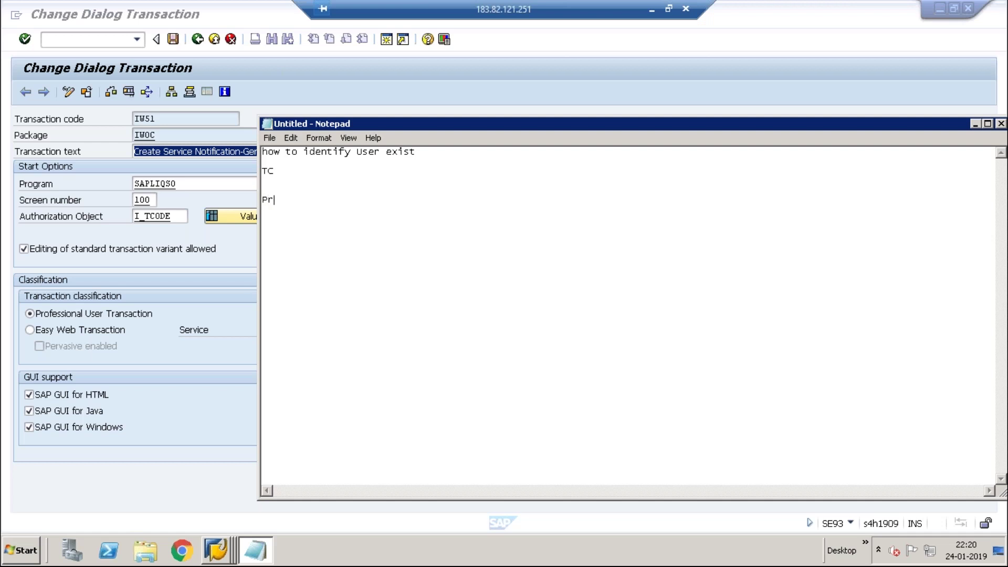
text(ogram)
Step: Extend the TC line to "TC--> SE93--> Package" and list "SMOD", "SE84" and "Enhancements-- Repository" on separate lines beneath it
click(295, 171)
text(--> SE93--> Pac)
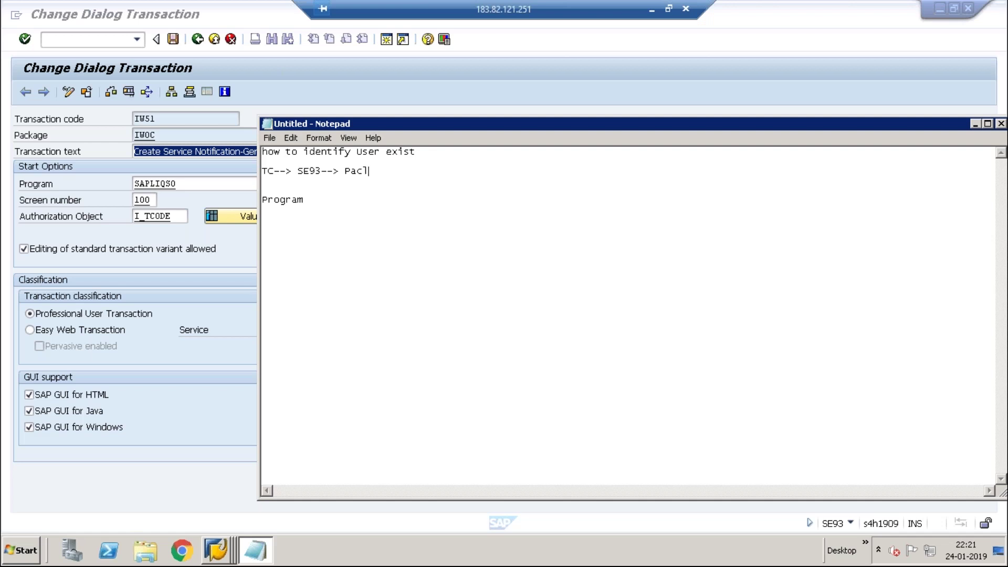
text(kage)
key(Return)
text(SMOD)
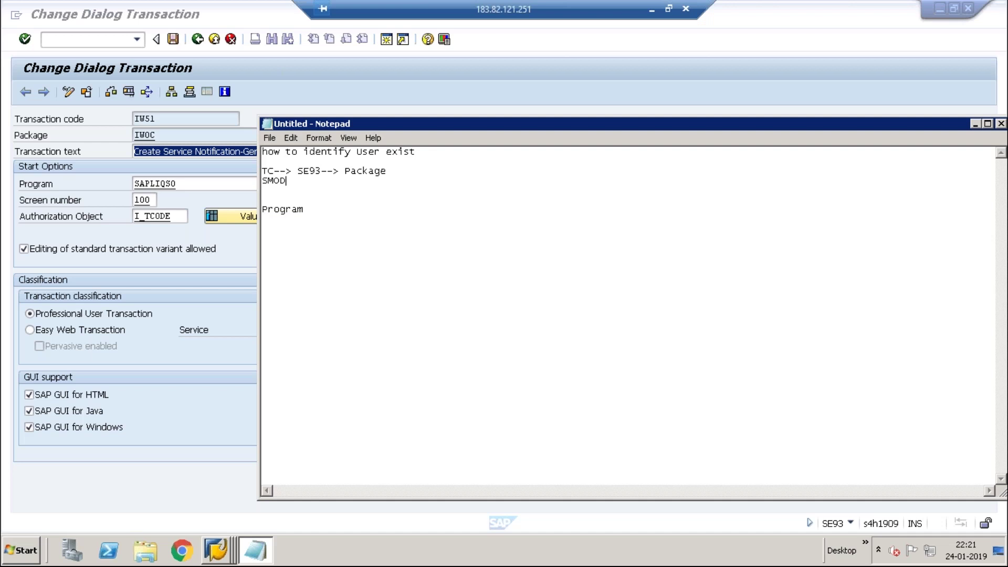
key(Return)
text(SE84)
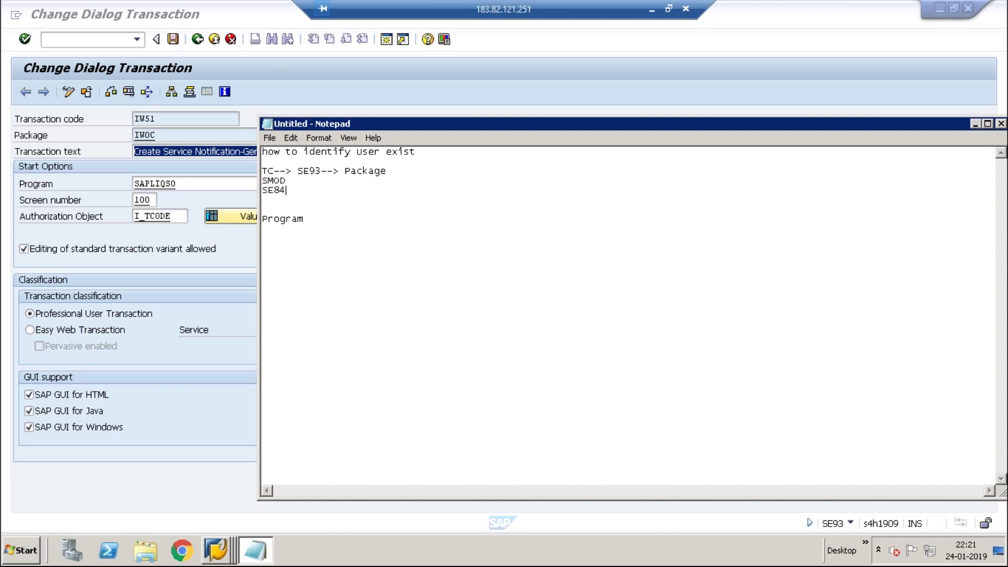
key(Return)
text(Ena)
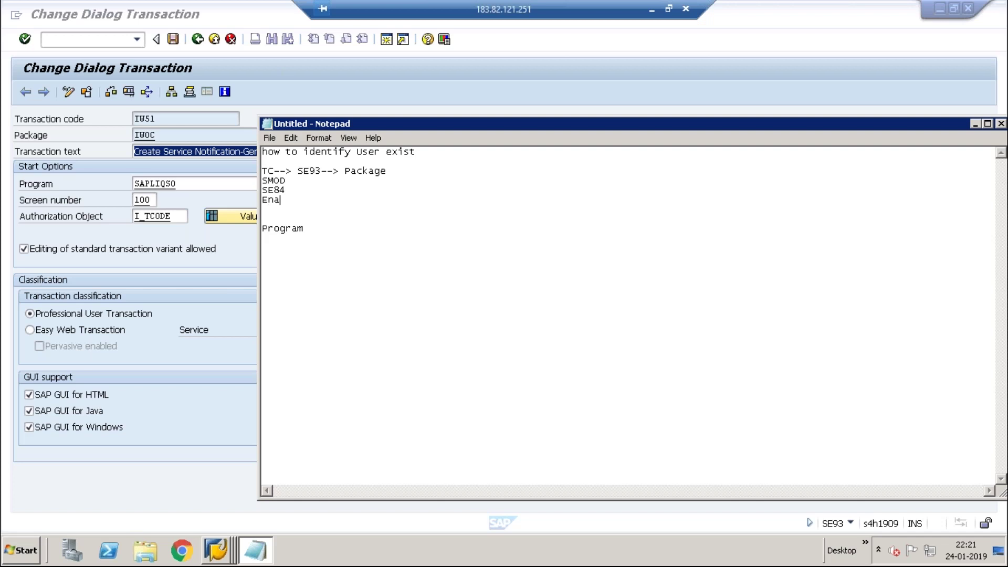
key(BackSpace)
text(hancements-- Repository)
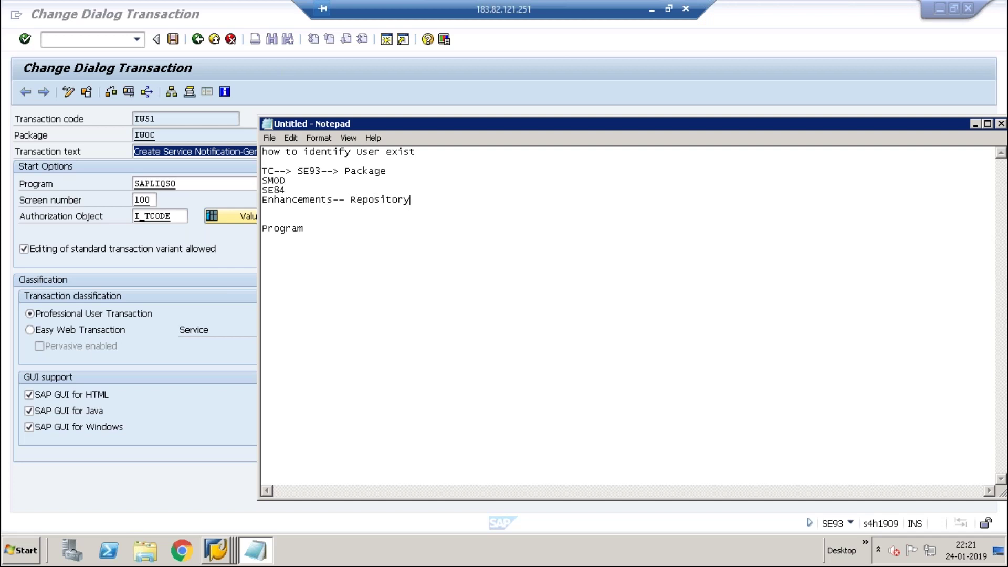
Step: Add "SE38--> Object Directly entry" and "Pakage" below the Program line, checking the object directory entry command in SAP for the wording
click(315, 226)
key(Return)
text(SE38--> Object)
click(269, 77)
click(155, 18)
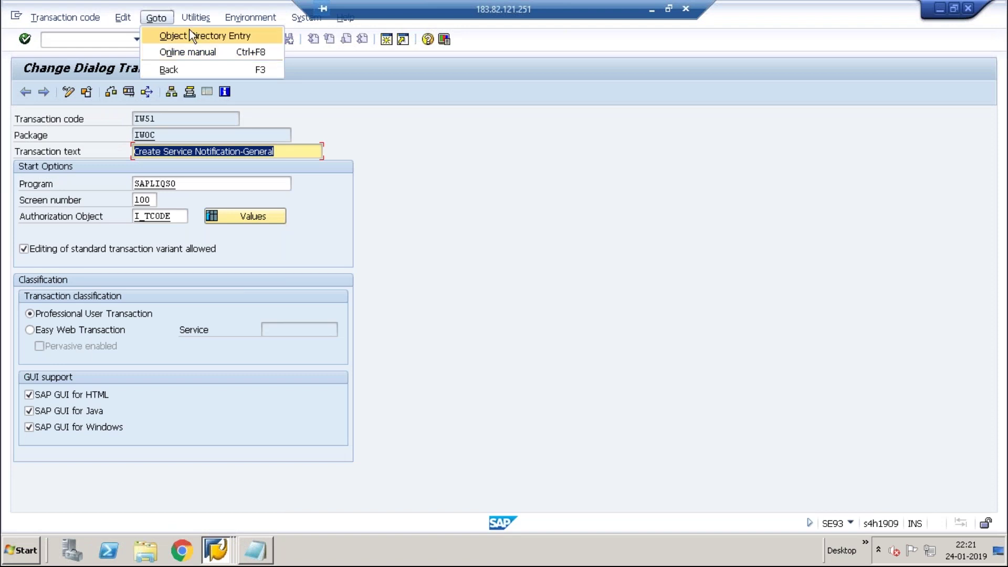
key(alt+Tab)
text(Directly entry )
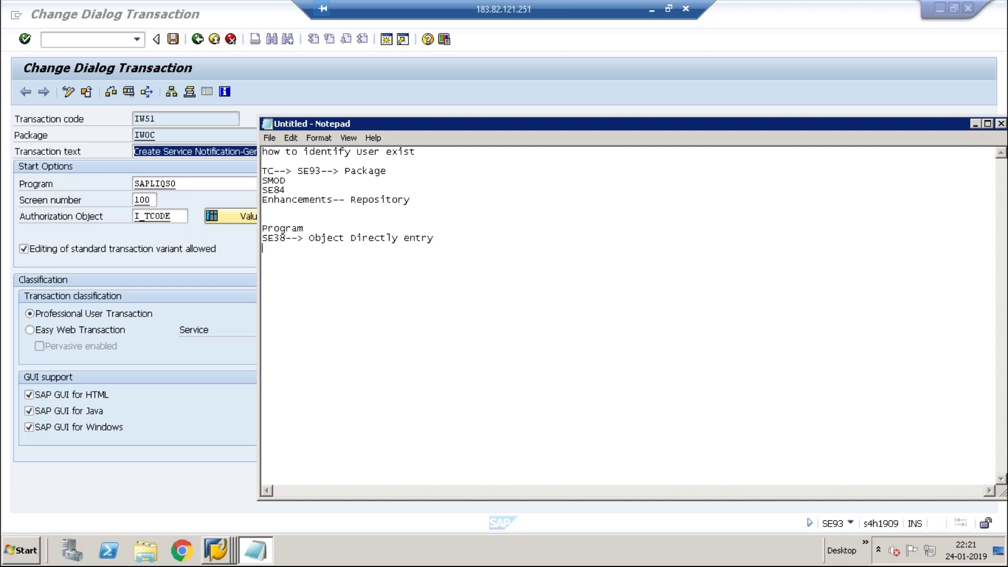
text(Pakage)
Step: Highlight the SMOD, SE84 and "Enhancements-- Repository" lines in the notes, and disconnect the remote desktop session
drag(289, 191, 258, 181)
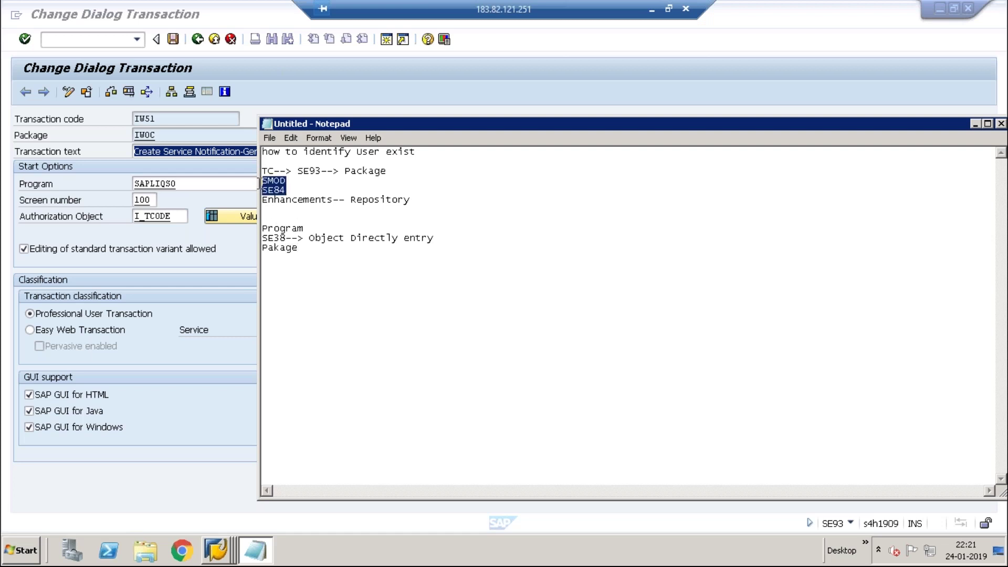
drag(411, 200, 243, 203)
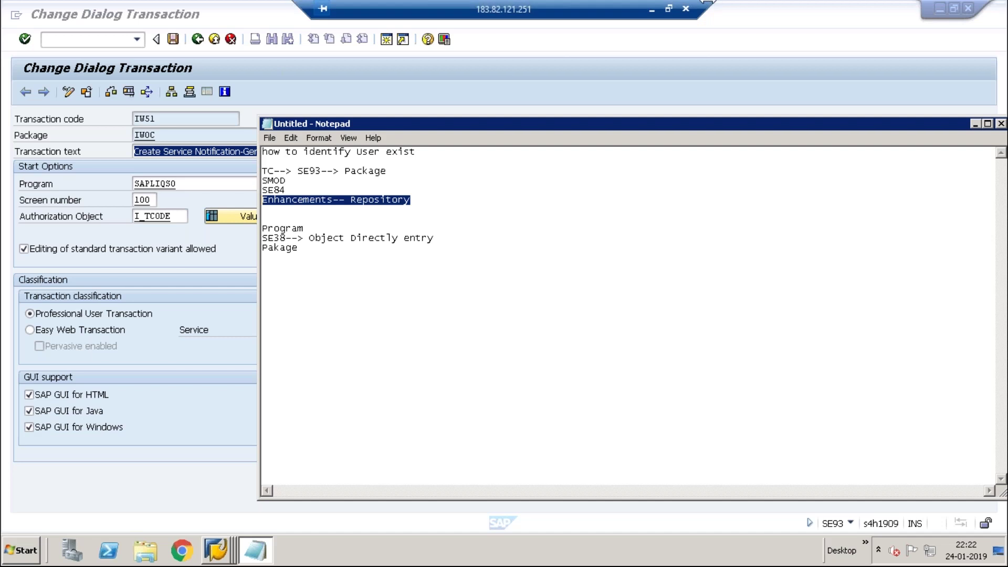
click(685, 11)
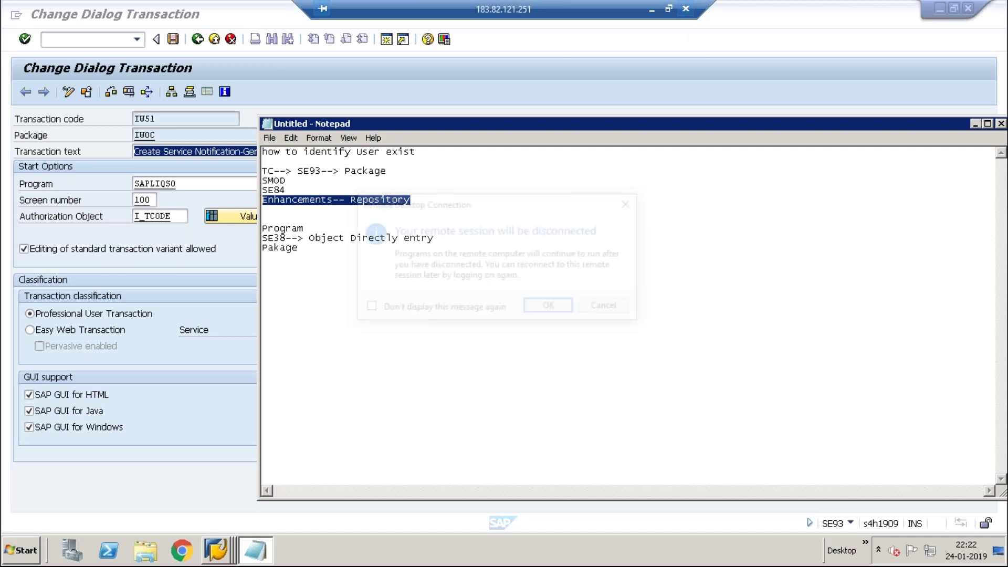
click(566, 310)
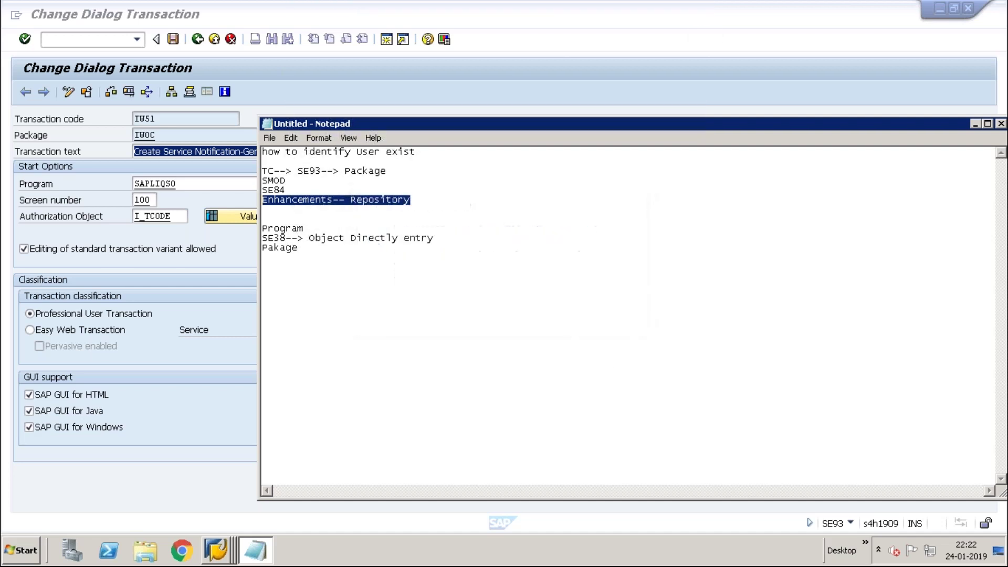